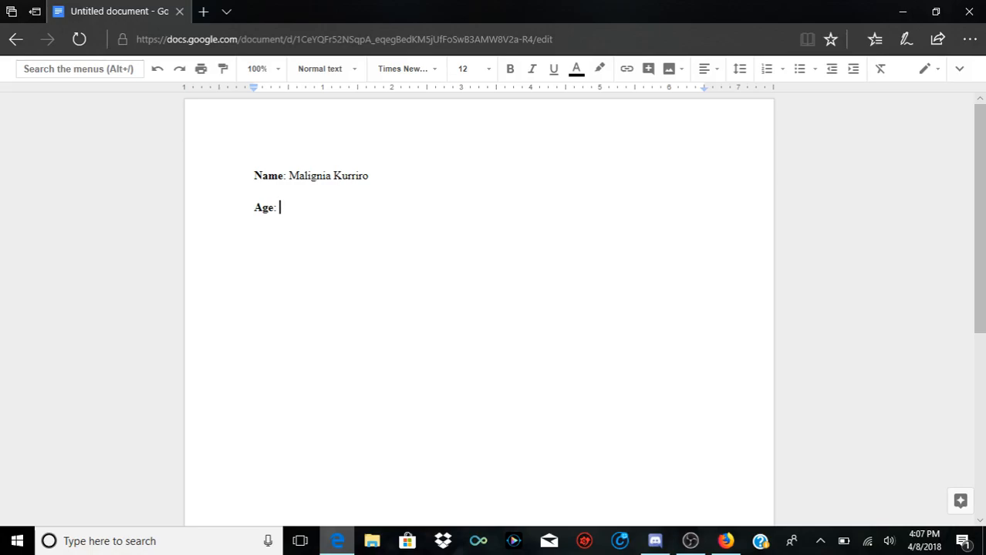
Step: Add "(Scalvosian: Evergreen Thorn)" after the character's name on the Name line
{"action": "double_click", "coordinate": [370, 176]}
{"action": "left_click", "coordinate": [369, 176]}
{"action": "type", "text": "(Scalvosian: Ever"}
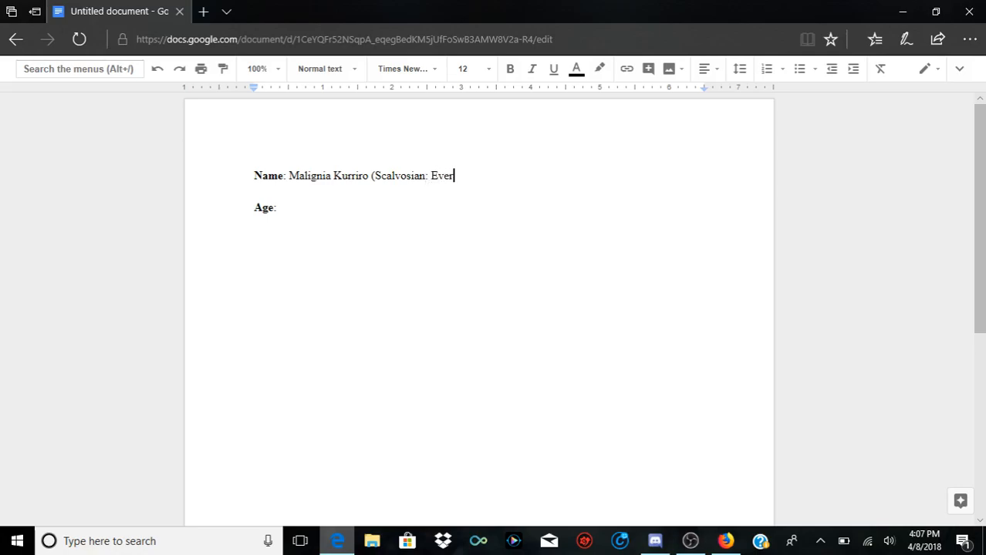
{"action": "type", "text": "green Thorn)"}
{"action": "left_click_drag", "start_coordinate": [368, 176], "coordinate": [520, 182]}
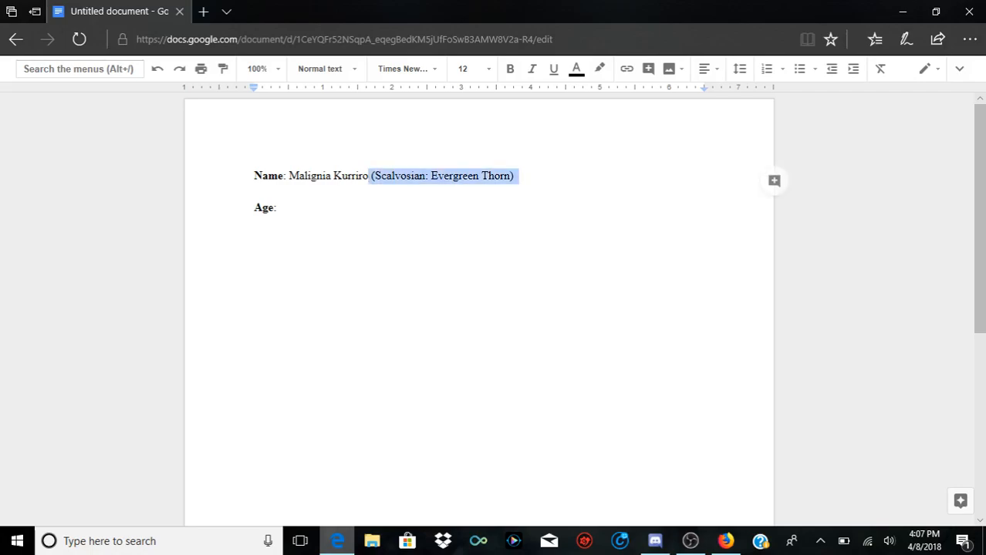
{"action": "left_click_drag", "start_coordinate": [289, 176], "coordinate": [368, 177]}
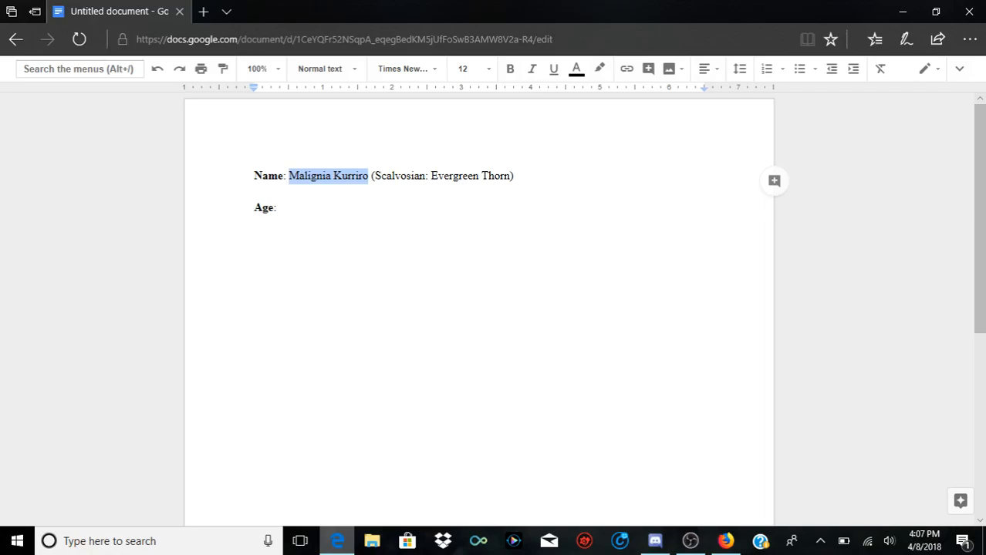
{"action": "left_click_drag", "start_coordinate": [430, 176], "coordinate": [514, 177]}
{"action": "double_click", "coordinate": [517, 176]}
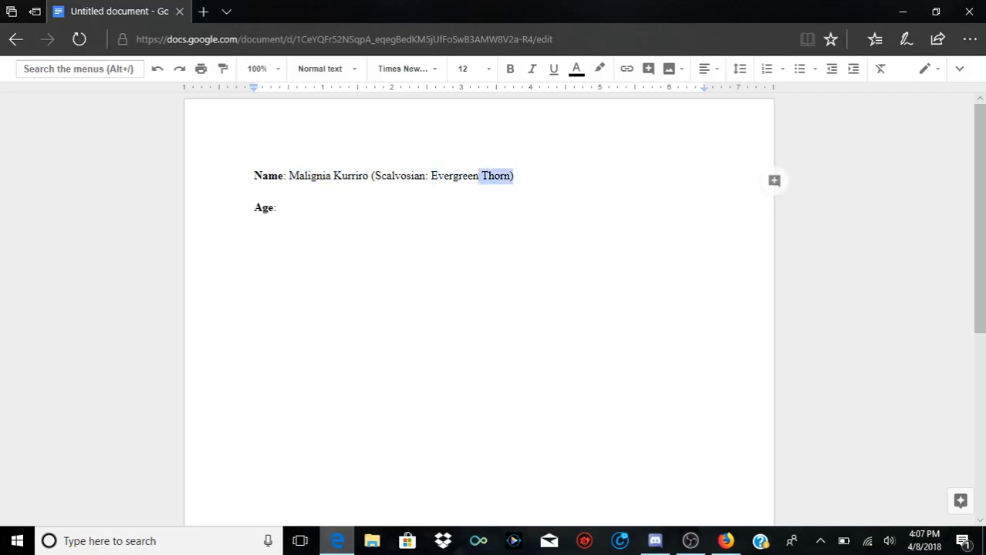
{"action": "left_click_drag", "start_coordinate": [411, 176], "coordinate": [415, 176]}
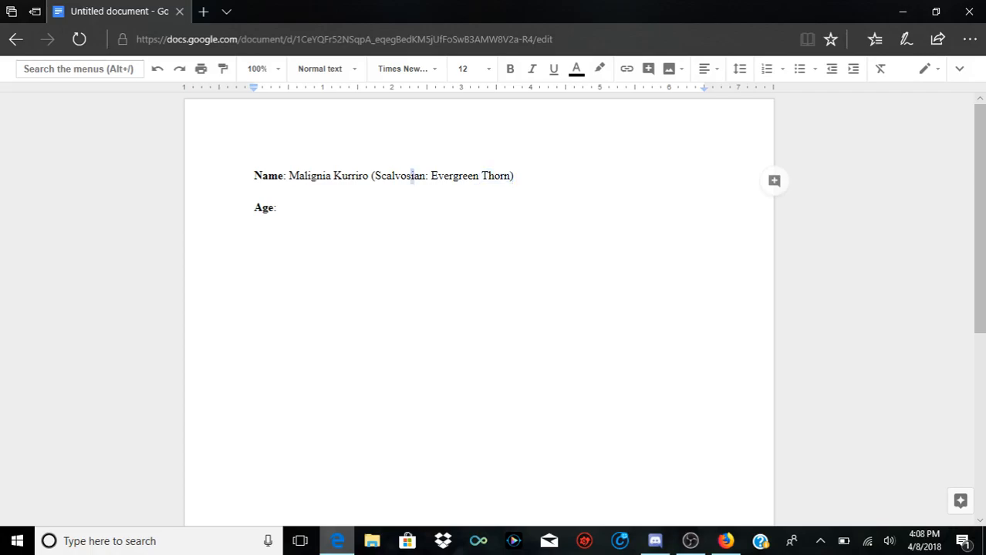
{"action": "left_click_drag", "start_coordinate": [289, 176], "coordinate": [394, 176]}
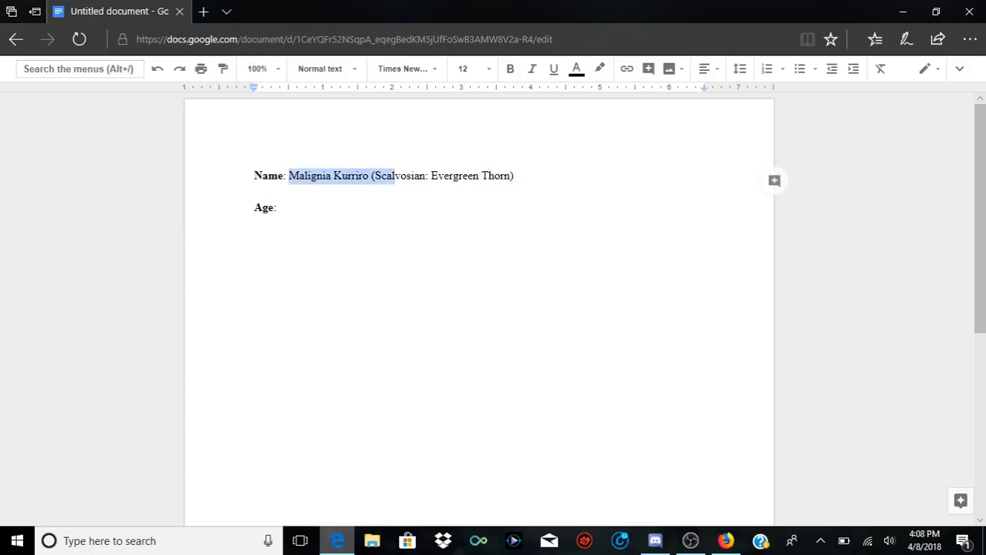
Step: Fill in the Age entry with "Eight (8)"
{"action": "double_click", "coordinate": [280, 209]}
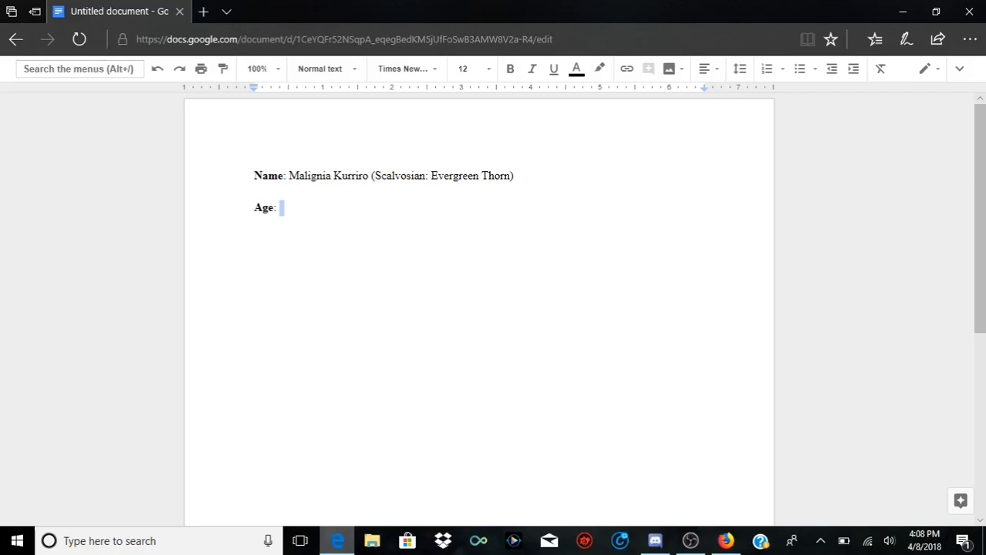
{"action": "key", "text": "BackSpace"}
{"action": "type", "text": "8"}
{"action": "key", "text": "BackSpace"}
{"action": "type", "text": "Eight (8)"}
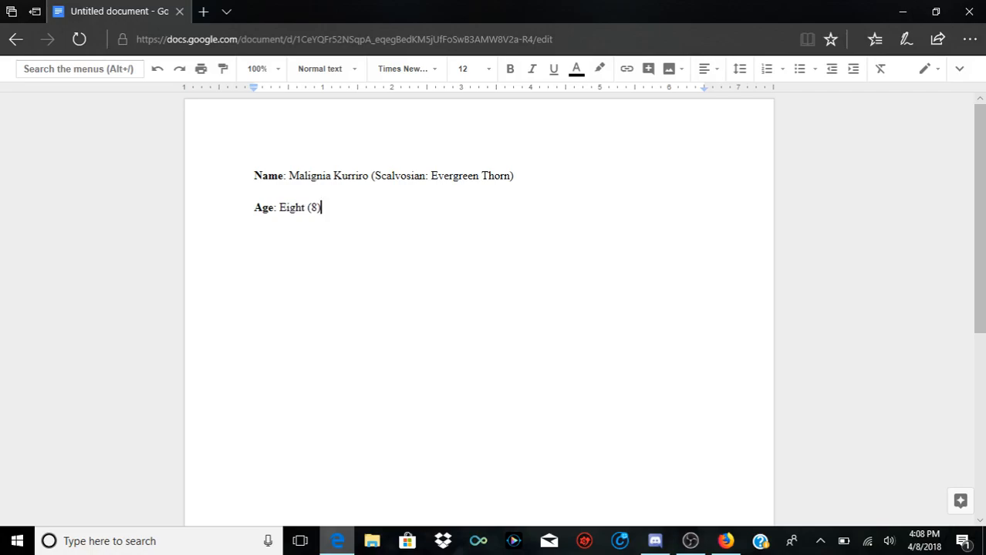
{"action": "key", "text": "Left"}
{"action": "key", "text": "Right"}
Step: Add a bold "Race" label below the Age entry, leaving a blank line between them
{"action": "key", "text": "Return"}
{"action": "key", "text": "Return"}
{"action": "type", "text": "Race"}
{"action": "key", "text": "BackSpace"}
{"action": "key", "text": "BackSpace"}
{"action": "key", "text": "BackSpace"}
{"action": "key", "text": "BackSpace"}
{"action": "key", "text": "ctrl+b"}
{"action": "type", "text": "Race"}
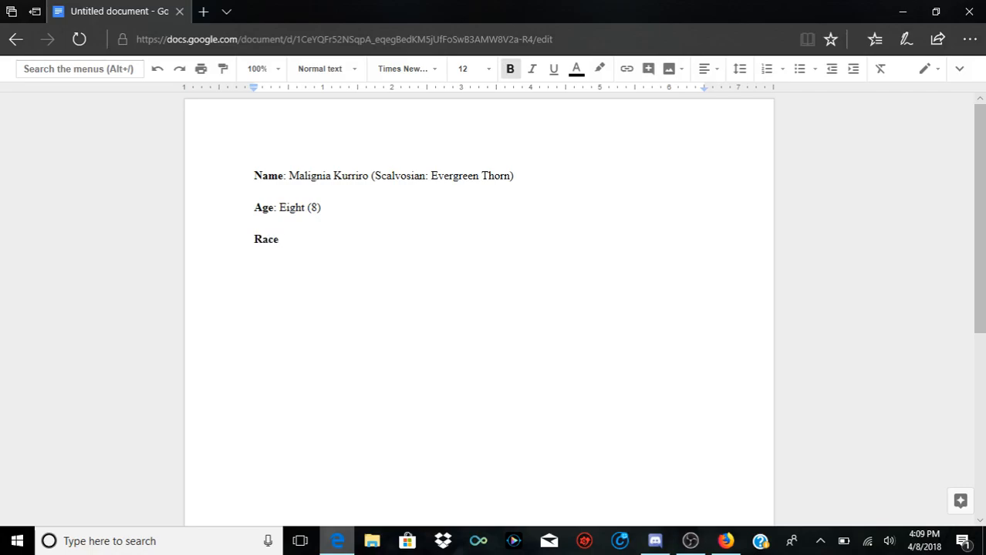
Step: Continue the Race label in regular weight with ": (Mixed) Earth dragon"
{"action": "key", "text": "ctrl+b"}
{"action": "type", "text": ":"}
{"action": "type", "text": "/5"}
{"action": "key", "text": "BackSpace"}
{"action": "key", "text": "BackSpace"}
{"action": "type", "text": "Mi"}
{"action": "key", "text": "BackSpace"}
{"action": "key", "text": "BackSpace"}
{"action": "type", "text": "(Mix"}
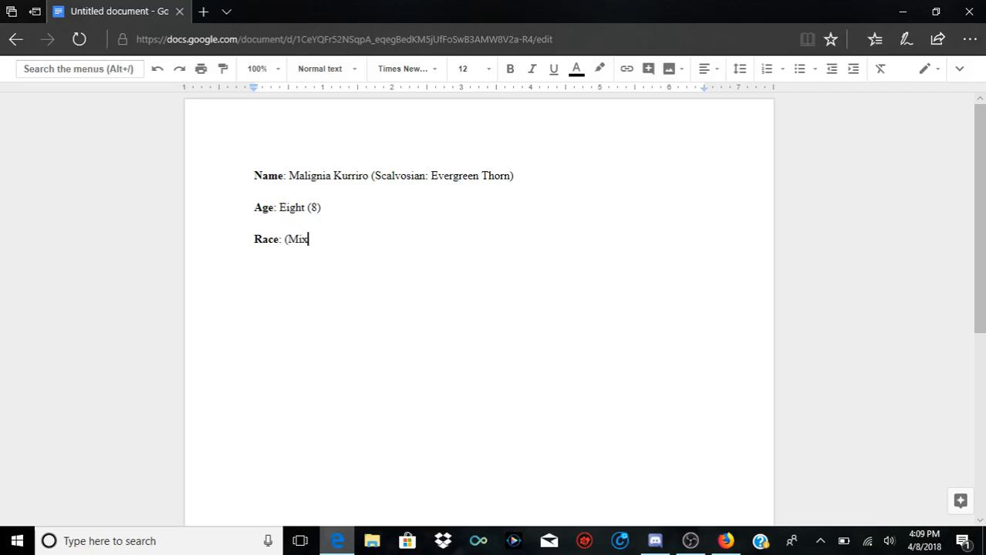
{"action": "type", "text": "ed)"}
{"action": "type", "text": "Shi"}
{"action": "key", "text": "BackSpace"}
{"action": "key", "text": "BackSpace"}
{"action": "key", "text": "BackSpace"}
{"action": "type", "text": "Shi"}
{"action": "key", "text": "BackSpace"}
{"action": "key", "text": "BackSpace"}
{"action": "key", "text": "BackSpace"}
{"action": "type", "text": "Earth dragon"}
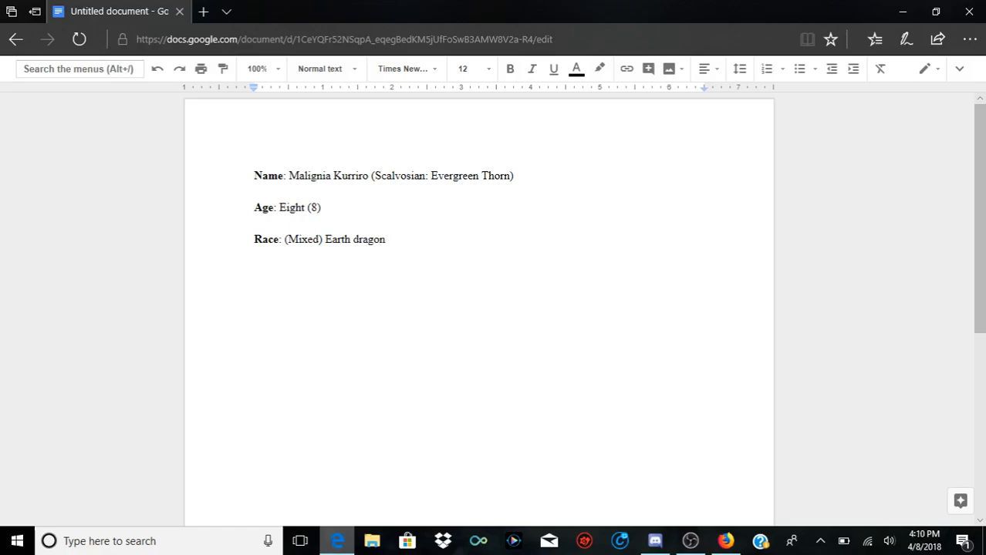
{"action": "type", "text": "/Human [2/3rd"}
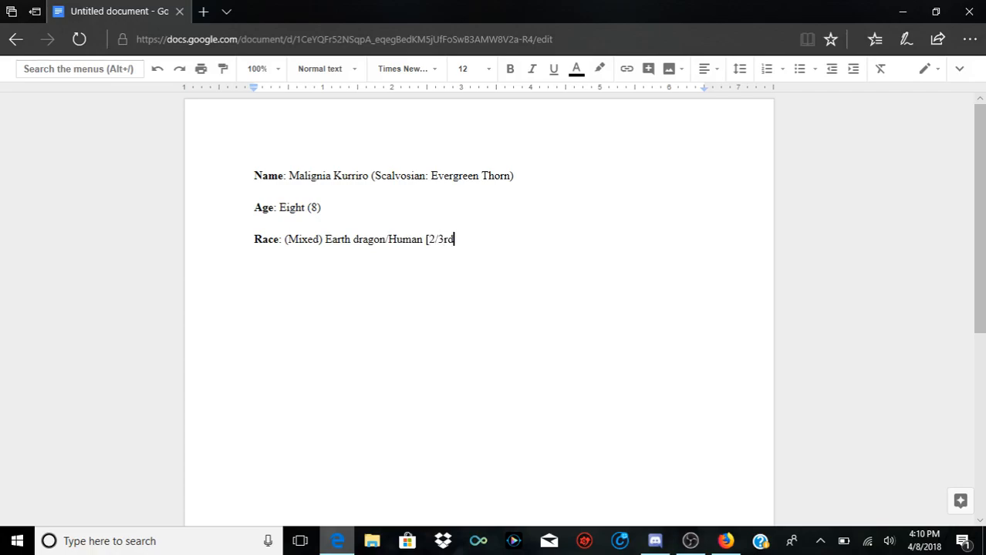
{"action": "type", "text": "s dragon, 1/3rd human"}
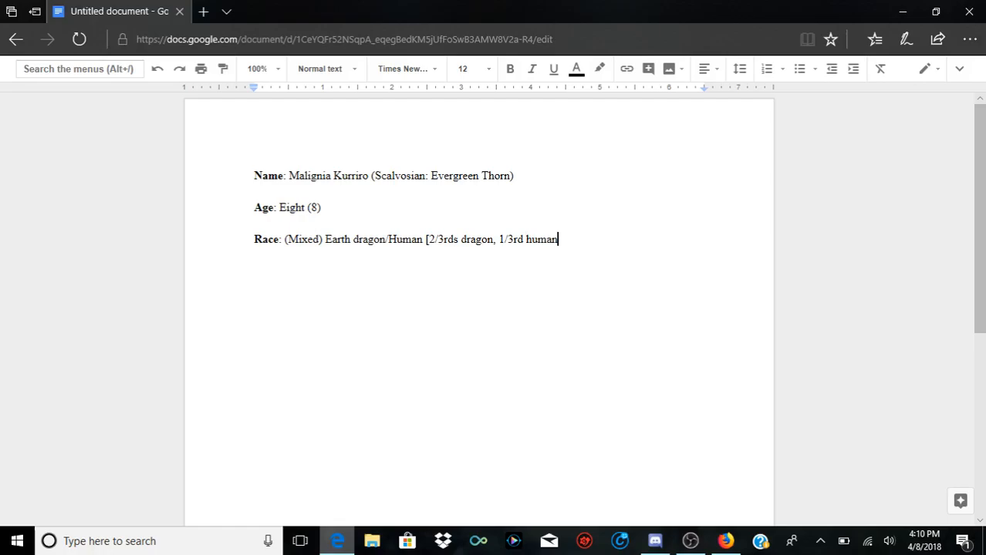
{"action": "type", "text": "]"}
Step: Add a bold "Eye Color" label below the Race entry, leaving a blank line between them
{"action": "key", "text": "Return"}
{"action": "key", "text": "Return"}
{"action": "type", "text": "Eye"}
{"action": "key", "text": "BackSpace"}
{"action": "key", "text": "BackSpace"}
{"action": "key", "text": "BackSpace"}
{"action": "key", "text": "ctrl+b"}
{"action": "type", "text": "Eye E"}
{"action": "key", "text": "BackSpace"}
{"action": "type", "text": "Color"}
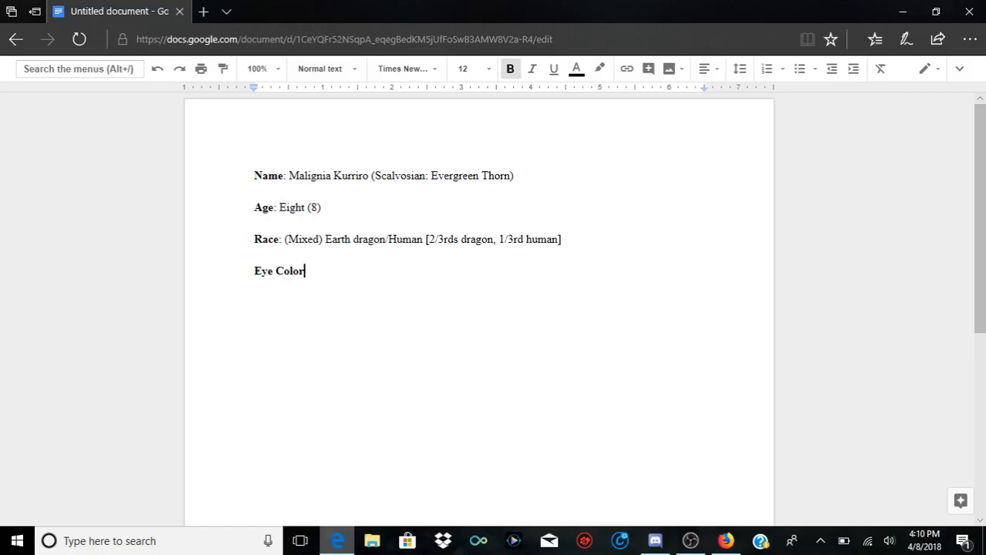
{"action": "type", "text": ":"}
Step: Continue the Eye Color label in regular weight with ": Emerald Green"
{"action": "key", "text": "BackSpace"}
{"action": "key", "text": "ctrl+b"}
{"action": "type", "text": ": Emerald"}
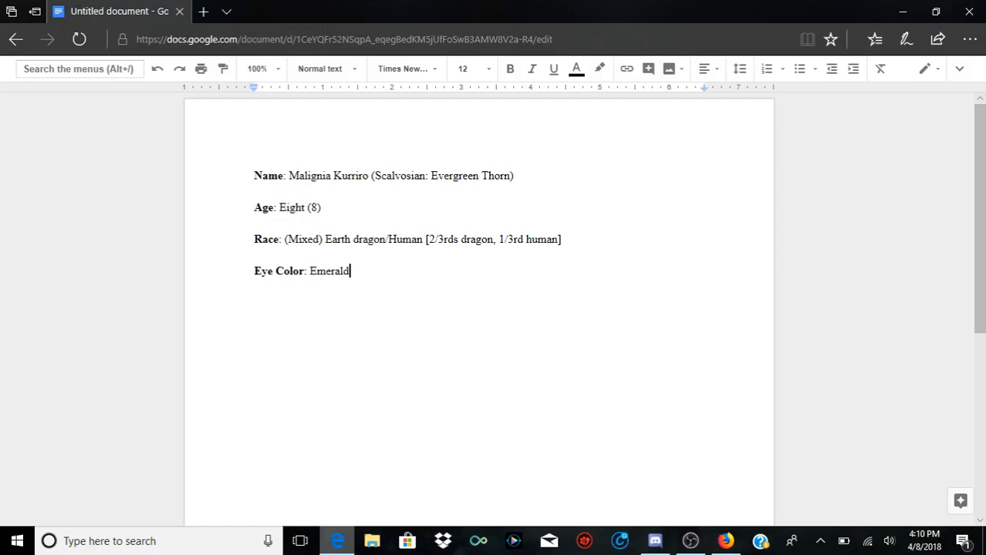
{"action": "type", "text": " Green"}
Step: Delete the word "Green" from the Eye Color entry and undo the deletion
{"action": "key", "text": "ctrl+Left"}
{"action": "key", "text": "ctrl+shift+Right"}
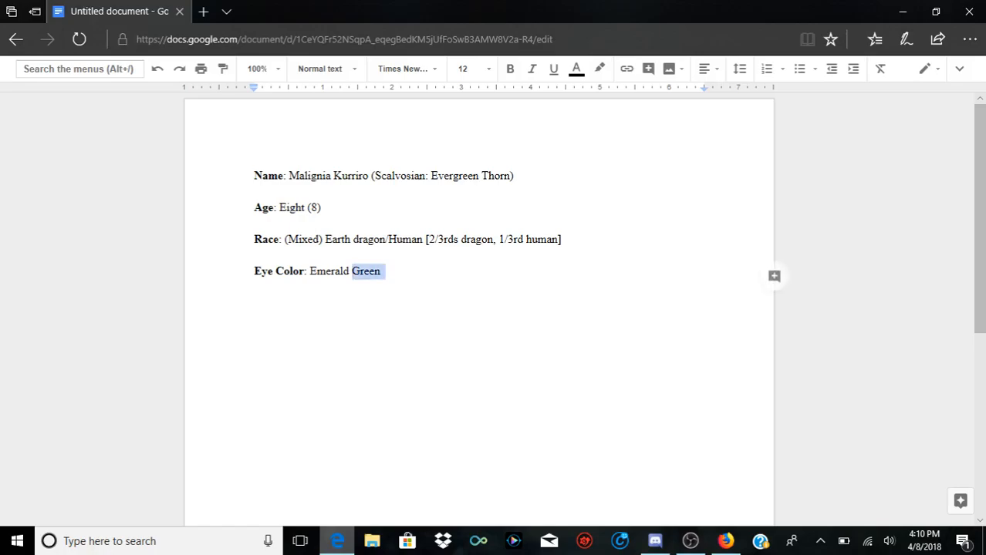
{"action": "key", "text": "BackSpace"}
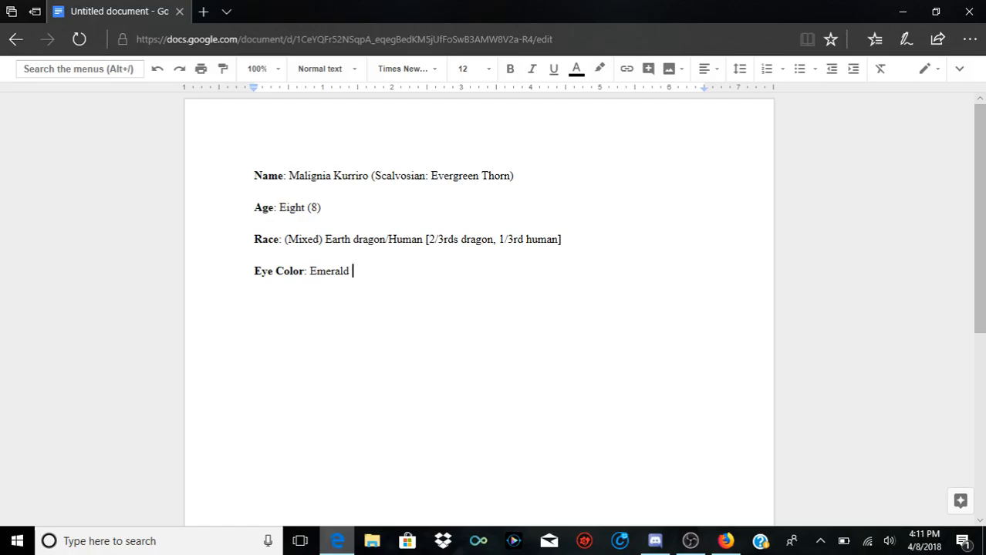
{"action": "key", "text": "ctrl+u"}
{"action": "key", "text": "ctrl+u"}
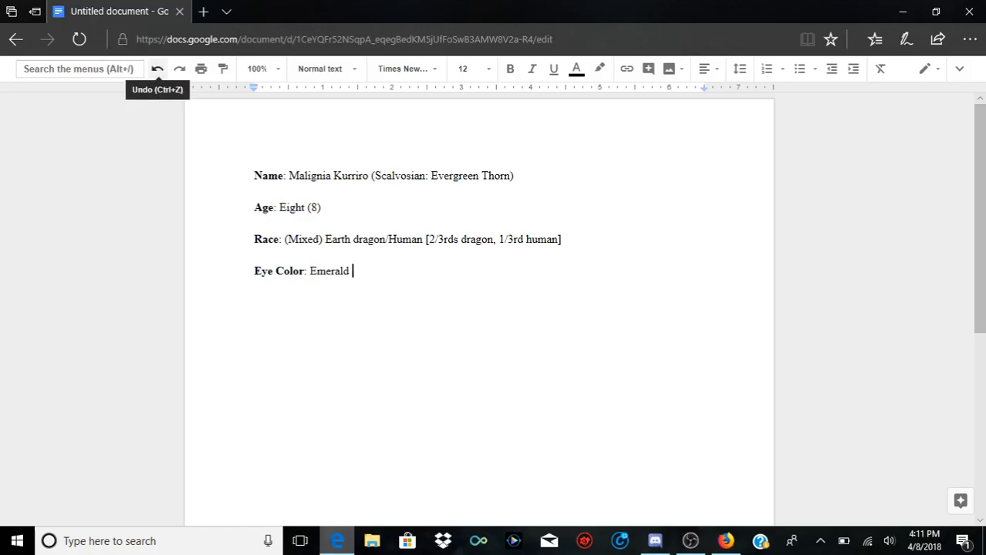
{"action": "left_click", "coordinate": [158, 68]}
{"action": "left_click", "coordinate": [382, 271]}
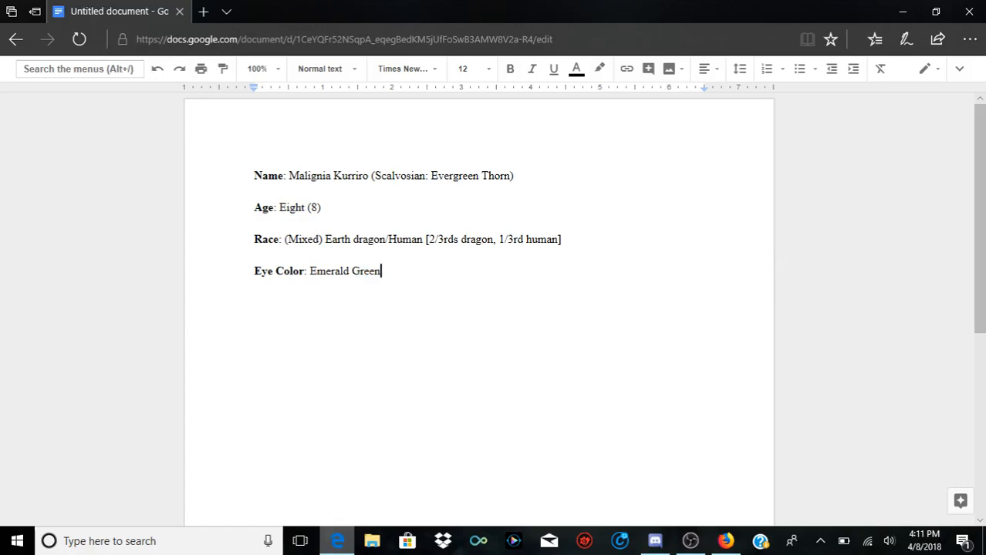
Step: Add a bold "Height/Weight" label below the Eye Color entry, leaving a blank line between them
{"action": "key", "text": "Return"}
{"action": "key", "text": "Return"}
{"action": "key", "text": "ctrl+b"}
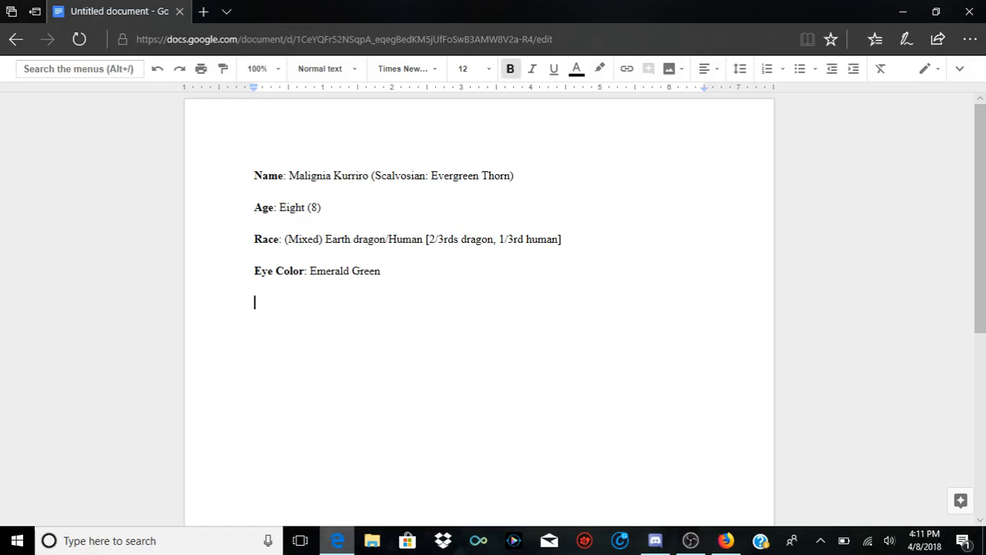
{"action": "type", "text": "Height/Weight"}
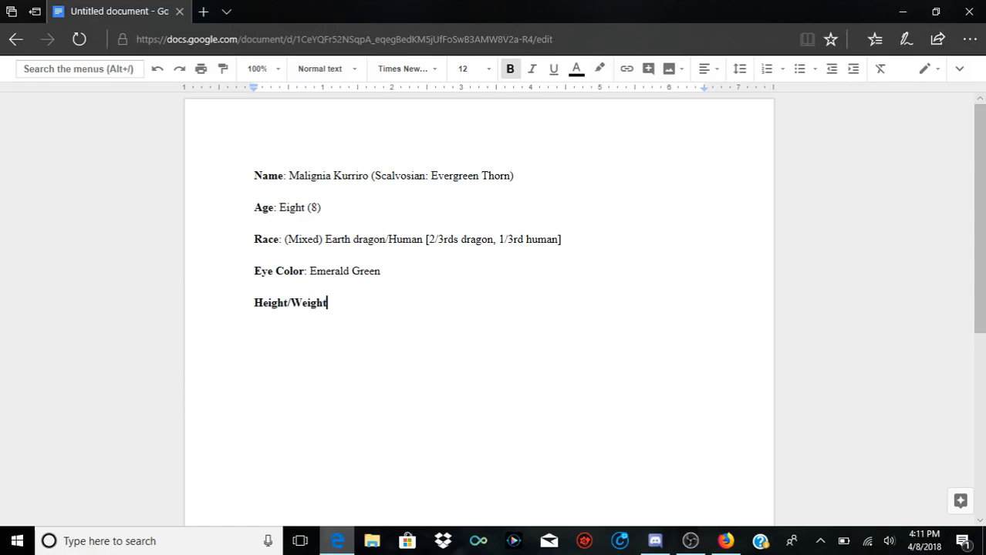
Step: Continue the Height/Weight label in regular weight with ": (Dragon Form: 4’3”"
{"action": "key", "text": "ctrl+b"}
{"action": "type", "text": ":"}
{"action": "type", "text": "(Drago"}
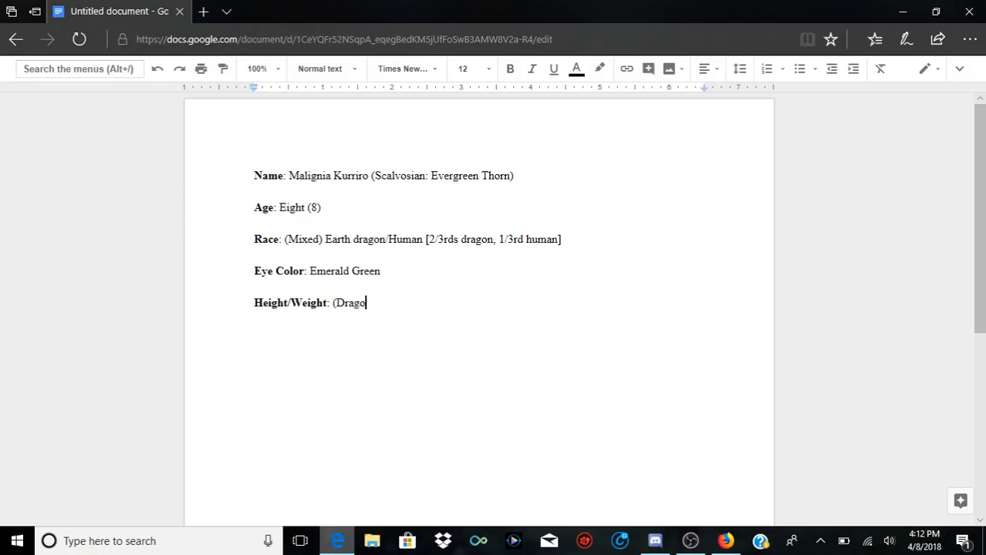
{"action": "type", "text": "n Form:"}
{"action": "type", "text": "4'3''"}
Step: Insert the unit "[Ft]" after 4’ in the Dragon Form height
{"action": "right_click", "coordinate": [283, 371]}
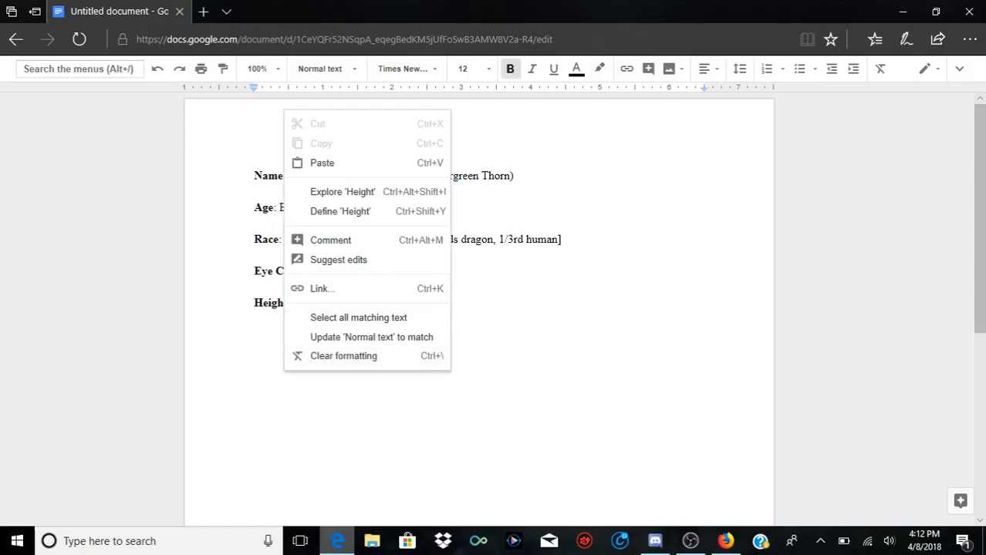
{"action": "double_click", "coordinate": [461, 306]}
{"action": "double_click", "coordinate": [423, 304]}
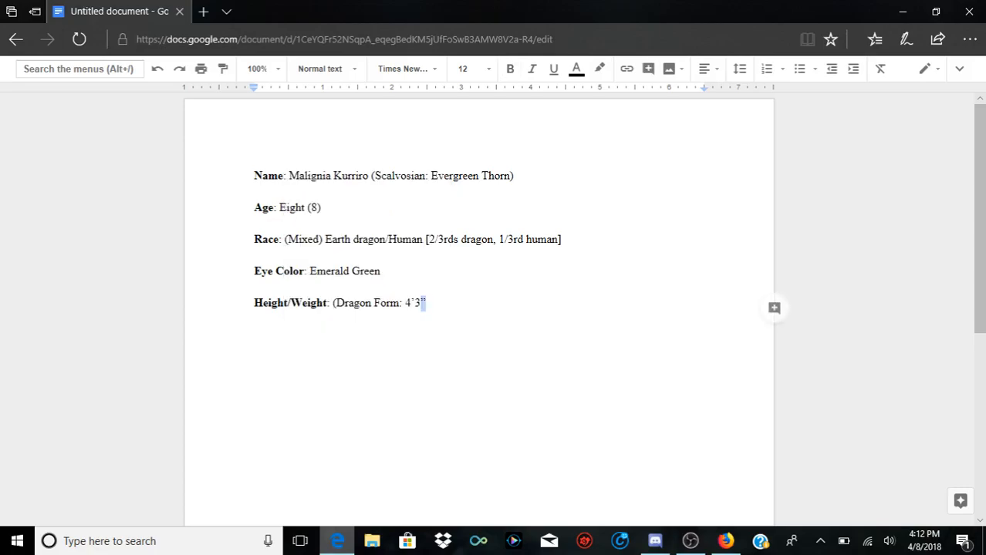
{"action": "double_click", "coordinate": [412, 303]}
{"action": "left_click", "coordinate": [415, 303]}
{"action": "type", "text": "["}
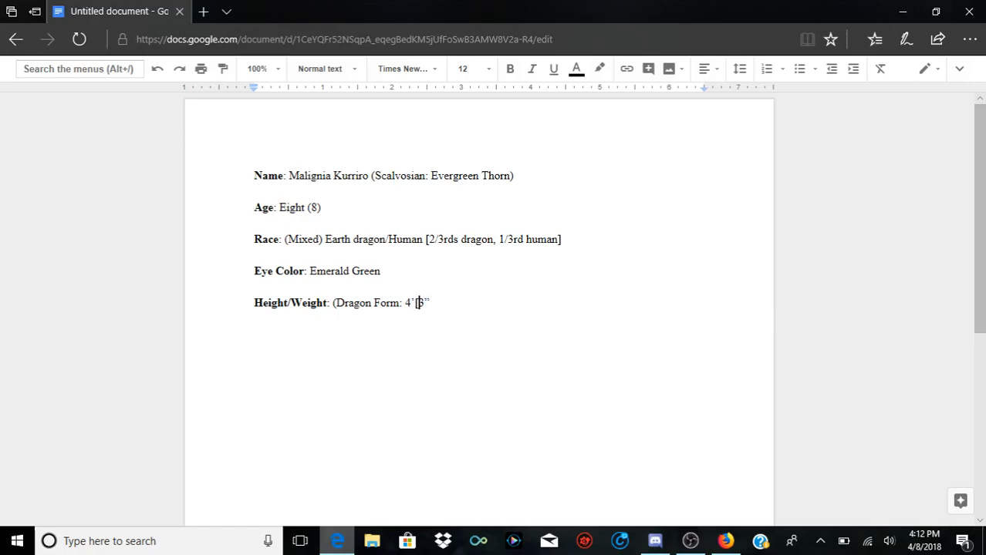
{"action": "type", "text": "Ft]"}
Step: Insert the unit "[Inches]" after 3” in the Dragon Form height
{"action": "key", "text": "Right"}
{"action": "key", "text": "Right"}
{"action": "type", "text": "[Inches]"}
Step: Expand the "[Ft]" unit in the Dragon Form height to "[Feet]"
{"action": "key", "text": "Left"}
{"action": "key", "text": "Left"}
{"action": "key", "text": "Right"}
{"action": "key", "text": "Left"}
{"action": "key", "text": "Left"}
{"action": "key", "text": "Left"}
{"action": "key", "text": "Left"}
{"action": "key", "text": "Left"}
{"action": "key", "text": "Left"}
{"action": "key", "text": "Left"}
{"action": "key", "text": "Left"}
{"action": "key", "text": "Left"}
{"action": "key", "text": "Left"}
{"action": "key", "text": "Left"}
{"action": "type", "text": "ee"}
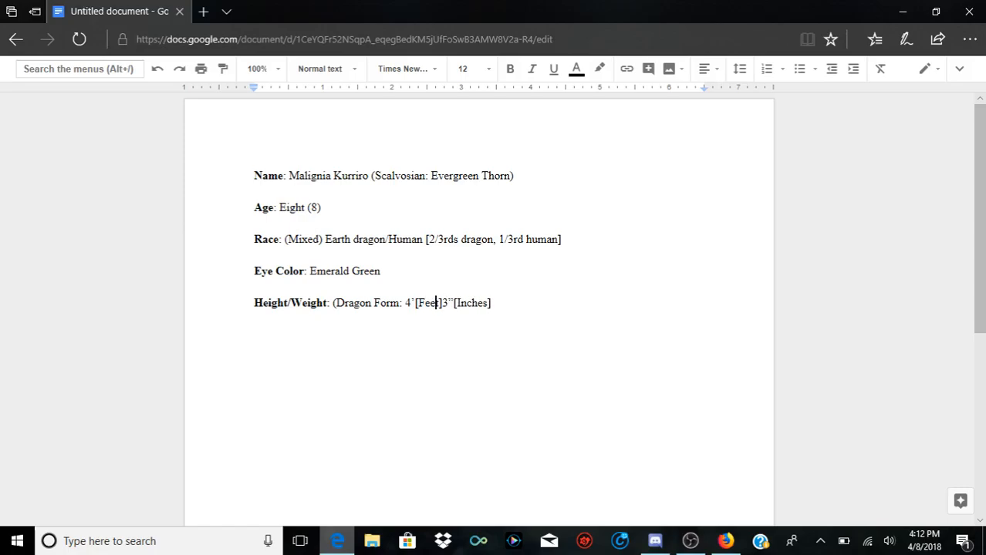
Step: Close the parenthesis at the end of the Dragon Form entry and follow it with "Human: ~5’"
{"action": "key", "text": "Right"}
{"action": "key", "text": "Right"}
{"action": "key", "text": "Right"}
{"action": "key", "text": "Right"}
{"action": "key", "text": "Right"}
{"action": "key", "text": "Right"}
{"action": "key", "text": "Right"}
{"action": "key", "text": "Right"}
{"action": "key", "text": "Right"}
{"action": "key", "text": "Right"}
{"action": "key", "text": "Right"}
{"action": "key", "text": "Right"}
{"action": "type", "text": ")"}
{"action": "type", "text": "Hum"}
{"action": "key", "text": "BackSpace"}
{"action": "type", "text": ":"}
{"action": "type", "text": "5'"}
{"action": "key", "text": "BackSpace"}
{"action": "key", "text": "BackSpace"}
{"action": "type", "text": "~"}
{"action": "type", "text": "5"}
{"action": "type", "text": "'"}
Step: Insert the weight "; 146 lbs." inside the Dragon Form parentheses, directly after "[Inches]"
{"action": "key", "text": "Left"}
{"action": "key", "text": "Left"}
{"action": "key", "text": "Right"}
{"action": "key", "text": "Right"}
{"action": "key", "text": "Left"}
{"action": "key", "text": "Left"}
{"action": "key", "text": "Left"}
{"action": "key", "text": "Right"}
{"action": "key", "text": "Right"}
{"action": "key", "text": "Right"}
{"action": "key", "text": "Left"}
{"action": "key", "text": "Left"}
{"action": "key", "text": "Left"}
{"action": "key", "text": "Left"}
{"action": "key", "text": "Left"}
{"action": "key", "text": "Left"}
{"action": "key", "text": "Left"}
{"action": "key", "text": "Left"}
{"action": "key", "text": "Left"}
{"action": "key", "text": "Left"}
{"action": "key", "text": "Left"}
{"action": "key", "text": "Left"}
{"action": "key", "text": "Right"}
{"action": "key", "text": "Right"}
{"action": "key", "text": "Right"}
{"action": "key", "text": "Right"}
{"action": "key", "text": "Right"}
{"action": "key", "text": "Right"}
{"action": "key", "text": "Right"}
{"action": "key", "text": "Right"}
{"action": "key", "text": "Right"}
{"action": "key", "text": "Right"}
{"action": "key", "text": "Right"}
{"action": "key", "text": "Right"}
{"action": "key", "text": "Left"}
{"action": "key", "text": "Left"}
{"action": "key", "text": "Left"}
{"action": "key", "text": "Left"}
{"action": "key", "text": "Left"}
{"action": "key", "text": "Left"}
{"action": "key", "text": "Left"}
{"action": "key", "text": "Left"}
{"action": "key", "text": "Left"}
{"action": "key", "text": "Left"}
{"action": "key", "text": "Left"}
{"action": "key", "text": "Left"}
{"action": "type", "text": ";"}
{"action": "type", "text": "146"}
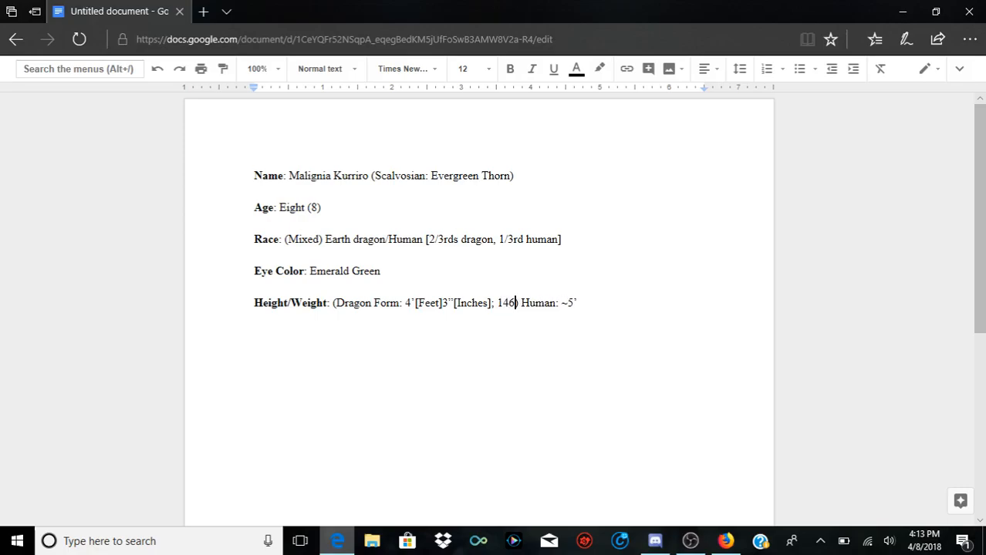
{"action": "type", "text": " lbs."}
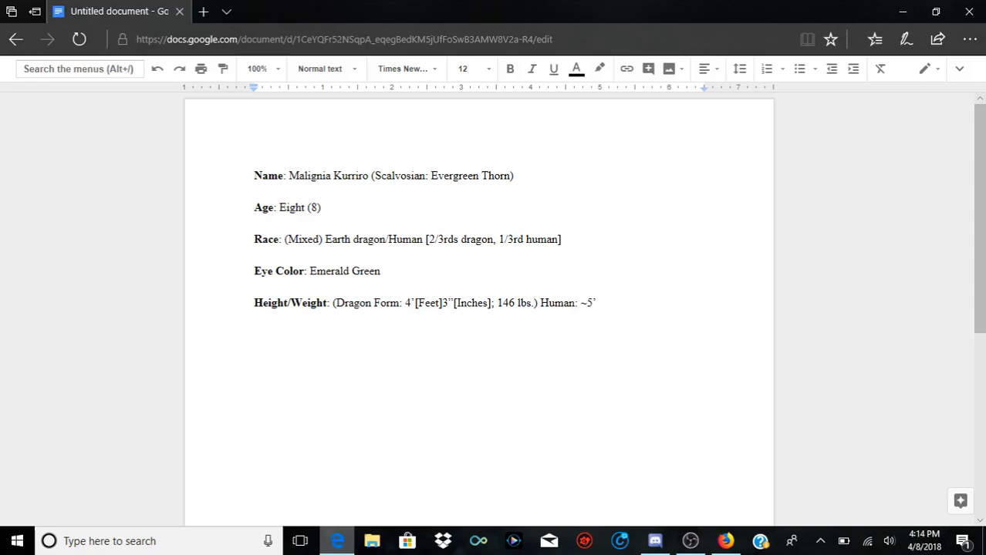
Step: Complete the Human entry with "[Feet]; 146 lbs." after 5’
{"action": "key", "text": "Right"}
{"action": "key", "text": "Right"}
{"action": "key", "text": "Right"}
{"action": "key", "text": "Right"}
{"action": "key", "text": "Right"}
{"action": "key", "text": "Right"}
{"action": "key", "text": "Right"}
{"action": "key", "text": "Right"}
{"action": "key", "text": "Right"}
{"action": "key", "text": "Right"}
{"action": "key", "text": "Right"}
{"action": "type", "text": "'"}
{"action": "type", "text": ";"}
{"action": "key", "text": "BackSpace"}
{"action": "type", "text": "[Feet]; 146 lbs."}
Step: Start a new line below the Height/Weight entry, separated by a blank line, with the bold label "Sex"
{"action": "key", "text": "Return"}
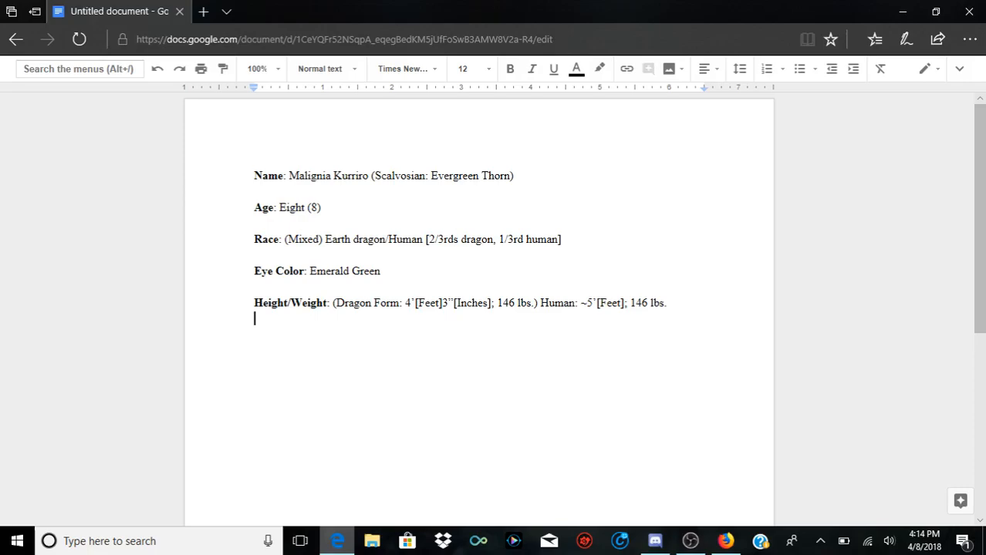
{"action": "key", "text": "Return"}
{"action": "type", "text": "Sca"}
{"action": "key", "text": "BackSpace"}
{"action": "key", "text": "BackSpace"}
{"action": "key", "text": "BackSpace"}
{"action": "key", "text": "ctrl+b"}
{"action": "type", "text": "Sex"}
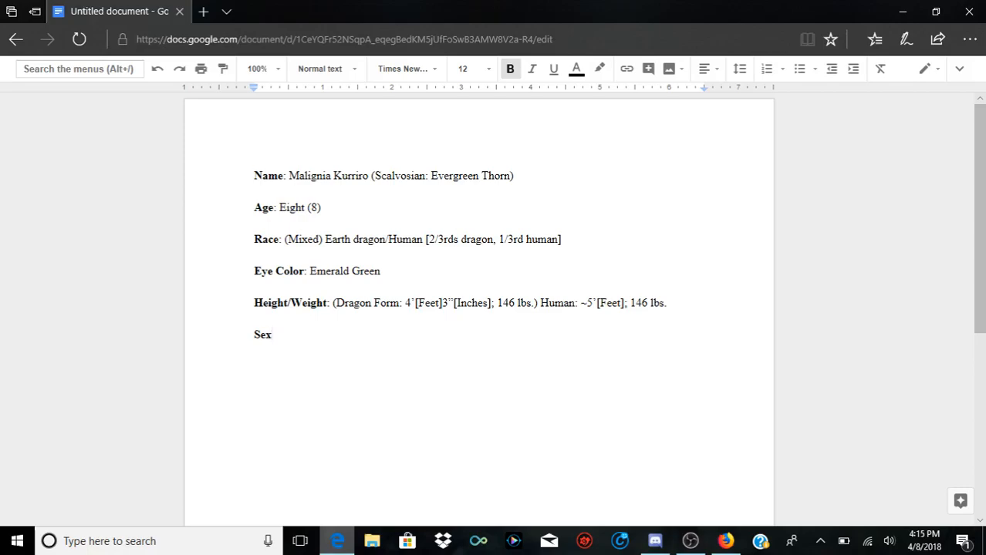
Step: Try extending the bold Sex label to "Sex/Gender/Identification"
{"action": "type", "text": "/Gender/Id"}
{"action": "key", "text": "BackSpace"}
{"action": "type", "text": "dentificatio"}
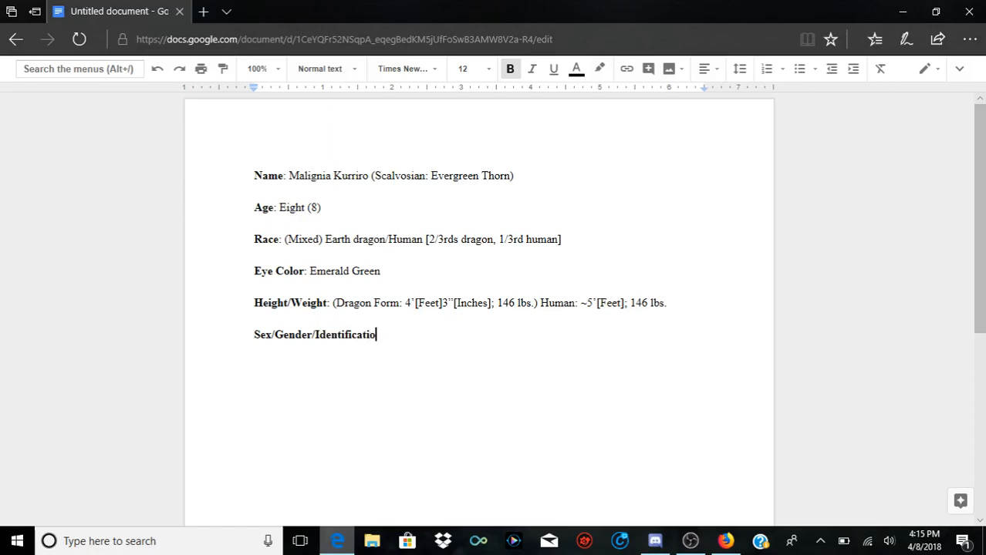
{"action": "type", "text": "n:"}
{"action": "key", "text": "BackSpace"}
{"action": "key", "text": "BackSpace"}
{"action": "key", "text": "BackSpace"}
{"action": "key", "text": "BackSpace"}
{"action": "key", "text": "BackSpace"}
{"action": "key", "text": "BackSpace"}
{"action": "key", "text": "BackSpace"}
{"action": "key", "text": "BackSpace"}
{"action": "key", "text": "BackSpace"}
{"action": "key", "text": "BackSpace"}
{"action": "key", "text": "BackSpace"}
{"action": "key", "text": "BackSpace"}
{"action": "key", "text": "BackSpace"}
{"action": "key", "text": "BackSpace"}
{"action": "key", "text": "BackSpace"}
{"action": "key", "text": "BackSpace"}
{"action": "key", "text": "BackSpace"}
{"action": "key", "text": "BackSpace"}
{"action": "key", "text": "BackSpace"}
{"action": "key", "text": "BackSpace"}
{"action": "key", "text": "BackSpace"}
{"action": "key", "text": "BackSpace"}
{"action": "key", "text": "BackSpace"}
{"action": "key", "text": "BackSpace"}
{"action": "type", "text": "x"}
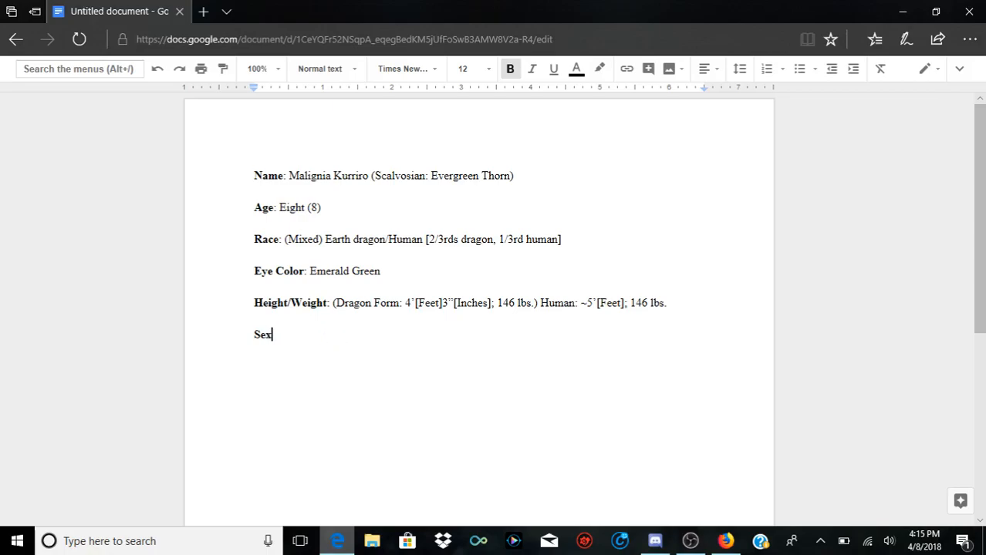
Step: Continue the Sex label in regular weight with ": Female"
{"action": "key", "text": "ctrl+b"}
{"action": "type", "text": ": "}
{"action": "type", "text": "Female"}
{"action": "type", "text": "'"}
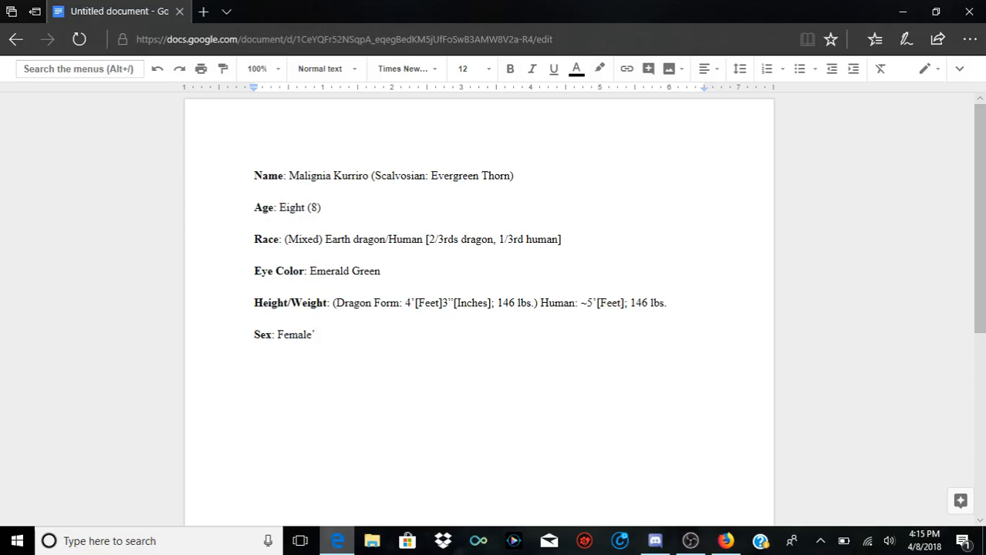
{"action": "key", "text": "BackSpace"}
Step: Add the bold abbreviation "NAREH/WS" on a new line below the Sex entry, separated by a blank line
{"action": "key", "text": "Return"}
{"action": "key", "text": "Return"}
{"action": "key", "text": "ctrl+b"}
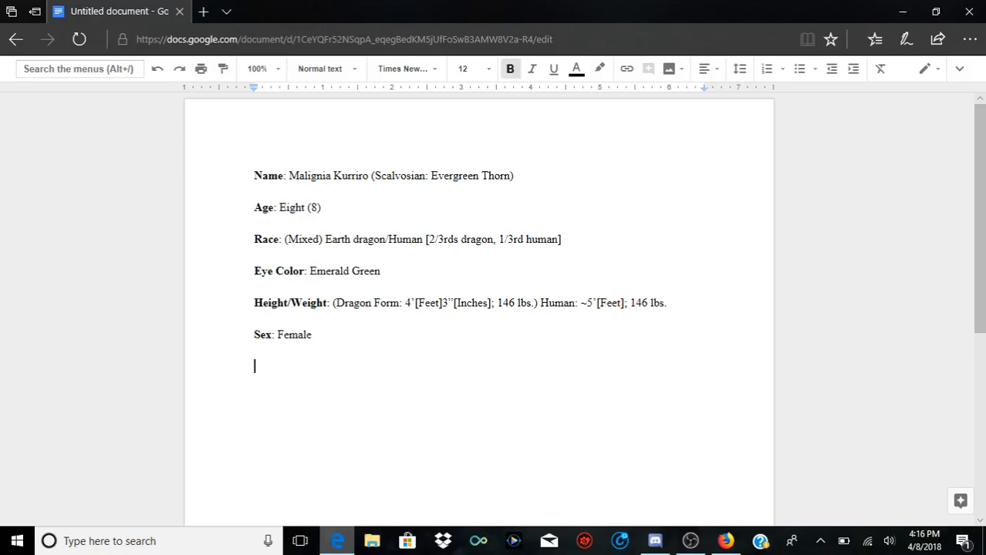
{"action": "type", "text": "NARE"}
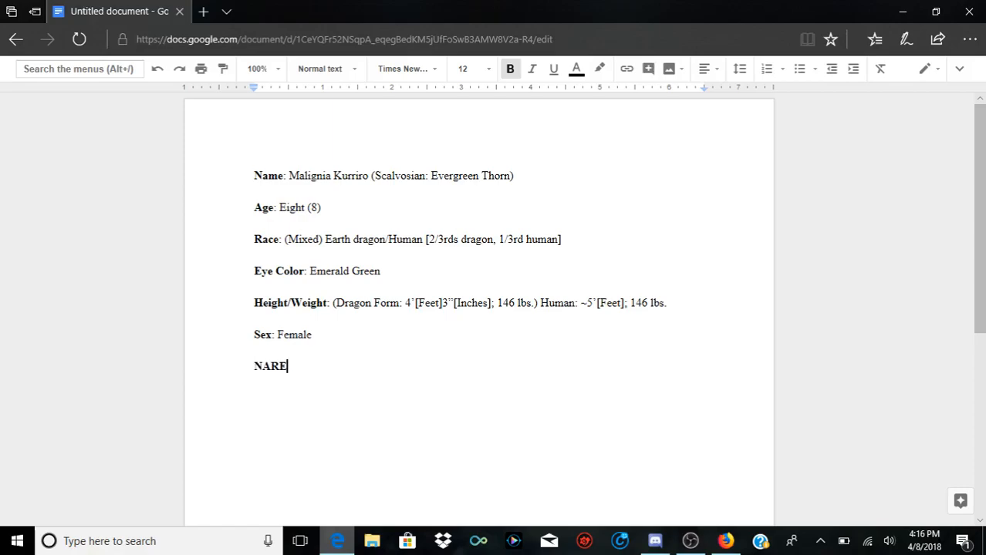
{"action": "type", "text": "H/WS"}
Step: Try enclosing the "H/W" part of the NAREH/WS abbreviation in parentheses
{"action": "key", "text": "Left"}
{"action": "key", "text": "Left"}
{"action": "key", "text": "Left"}
{"action": "key", "text": "Left"}
{"action": "key", "text": "Left"}
{"action": "key", "text": "Left"}
{"action": "key", "text": "Left"}
{"action": "key", "text": "Left"}
{"action": "key", "text": "Right"}
{"action": "key", "text": "Right"}
{"action": "key", "text": "Right"}
{"action": "key", "text": "Right"}
{"action": "key", "text": "Right"}
{"action": "key", "text": "Left"}
{"action": "key", "text": "Right"}
{"action": "key", "text": "Left"}
{"action": "key", "text": "Right"}
{"action": "key", "text": "Right"}
{"action": "key", "text": "Right"}
{"action": "key", "text": "Right"}
{"action": "key", "text": "Right"}
{"action": "key", "text": "Right"}
{"action": "key", "text": "Right"}
{"action": "key", "text": "Left"}
{"action": "key", "text": "Left"}
{"action": "key", "text": "Left"}
{"action": "key", "text": "Left"}
{"action": "key", "text": "Left"}
{"action": "key", "text": "Left"}
{"action": "key", "text": "Left"}
{"action": "key", "text": "Left"}
{"action": "key", "text": "Right"}
{"action": "key", "text": "Right"}
{"action": "key", "text": "Right"}
{"action": "key", "text": "Right"}
{"action": "key", "text": "Right"}
{"action": "key", "text": "Right"}
{"action": "key", "text": "Right"}
{"action": "key", "text": "Left"}
{"action": "key", "text": "Left"}
Step: Try the letters G and I in place of the final S of the abbreviation, and put the S back
{"action": "key", "text": "Left"}
{"action": "type", "text": "("}
{"action": "key", "text": "Right"}
{"action": "key", "text": "Right"}
{"action": "key", "text": "Right"}
{"action": "key", "text": "Right"}
{"action": "key", "text": "Left"}
{"action": "type", "text": ")"}
Step: Remove the parentheses around "H/W" in the abbreviation
{"action": "key", "text": "Left"}
{"action": "key", "text": "Left"}
{"action": "key", "text": "Left"}
{"action": "key", "text": "Left"}
{"action": "key", "text": "Left"}
{"action": "key", "text": "Left"}
{"action": "key", "text": "Left"}
{"action": "key", "text": "Left"}
{"action": "key", "text": "Left"}
{"action": "key", "text": "Right"}
{"action": "key", "text": "Right"}
{"action": "key", "text": "Right"}
{"action": "key", "text": "Right"}
{"action": "key", "text": "Right"}
{"action": "key", "text": "Right"}
{"action": "key", "text": "Right"}
{"action": "key", "text": "Right"}
{"action": "key", "text": "Right"}
{"action": "key", "text": "Right"}
{"action": "key", "text": "Left"}
{"action": "key", "text": "Left"}
{"action": "key", "text": "Left"}
{"action": "key", "text": "Left"}
{"action": "key", "text": "Left"}
{"action": "key", "text": "Right"}
{"action": "key", "text": "Right"}
{"action": "key", "text": "Right"}
{"action": "key", "text": "Right"}
{"action": "key", "text": "Right"}
{"action": "key", "text": "BackSpace"}
{"action": "type", "text": "G"}
{"action": "key", "text": "BackSpace"}
{"action": "type", "text": "I"}
{"action": "key", "text": "BackSpace"}
{"action": "type", "text": "G"}
{"action": "key", "text": "BackSpace"}
{"action": "type", "text": "S"}
{"action": "key", "text": "Left"}
{"action": "key", "text": "BackSpace"}
{"action": "key", "text": "Left"}
{"action": "key", "text": "Left"}
{"action": "key", "text": "Left"}
{"action": "key", "text": "BackSpace"}
{"action": "key", "text": "Right"}
{"action": "key", "text": "Right"}
{"action": "key", "text": "Right"}
{"action": "key", "text": "Right"}
Step: Add the bold label "Short Hand Description:" on a new line below NAREH/WS, separated by a blank line
{"action": "key", "text": "Return"}
{"action": "type", "text": "Short"}
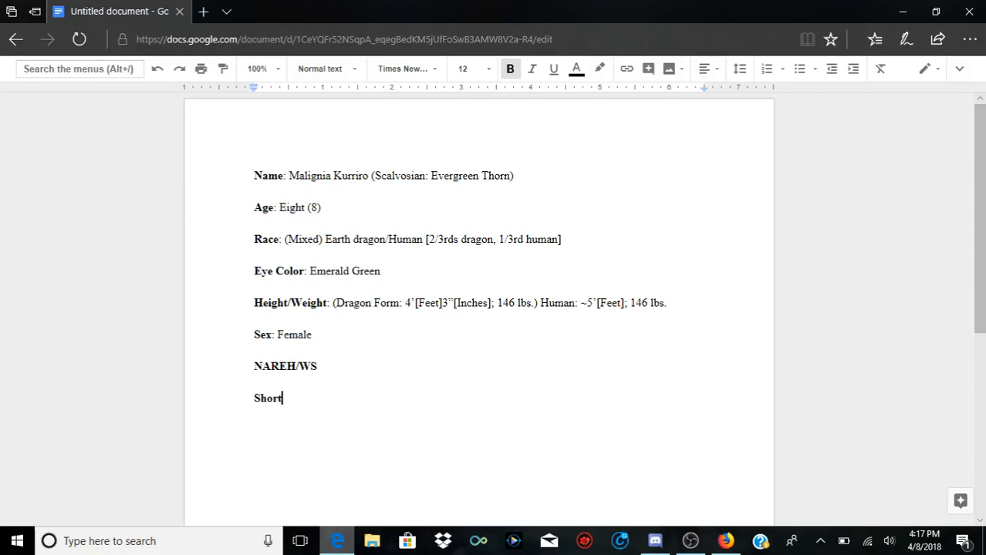
{"action": "type", "text": " H"}
{"action": "key", "text": "BackSpace"}
{"action": "key", "text": "BackSpace"}
{"action": "type", "text": "Hand De"}
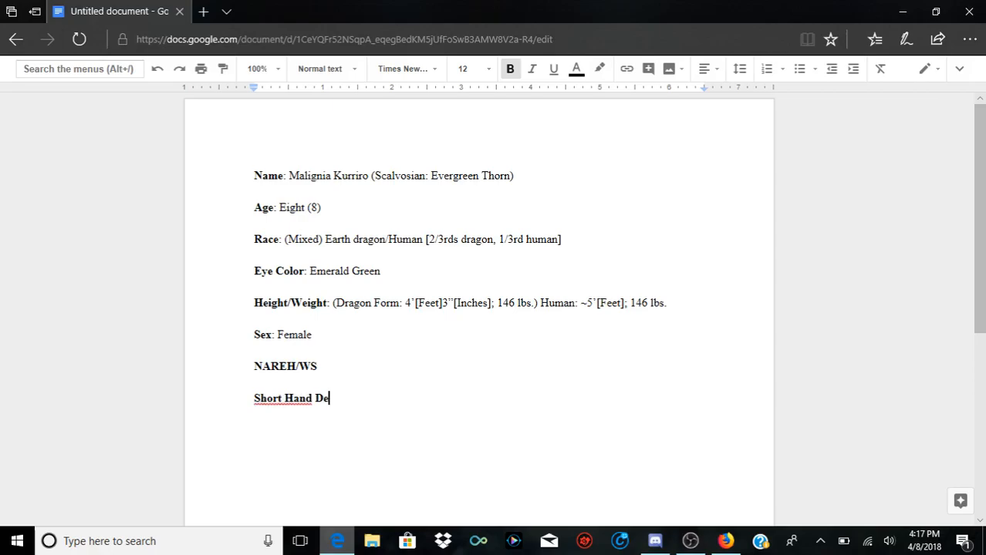
{"action": "type", "text": "sricption:"}
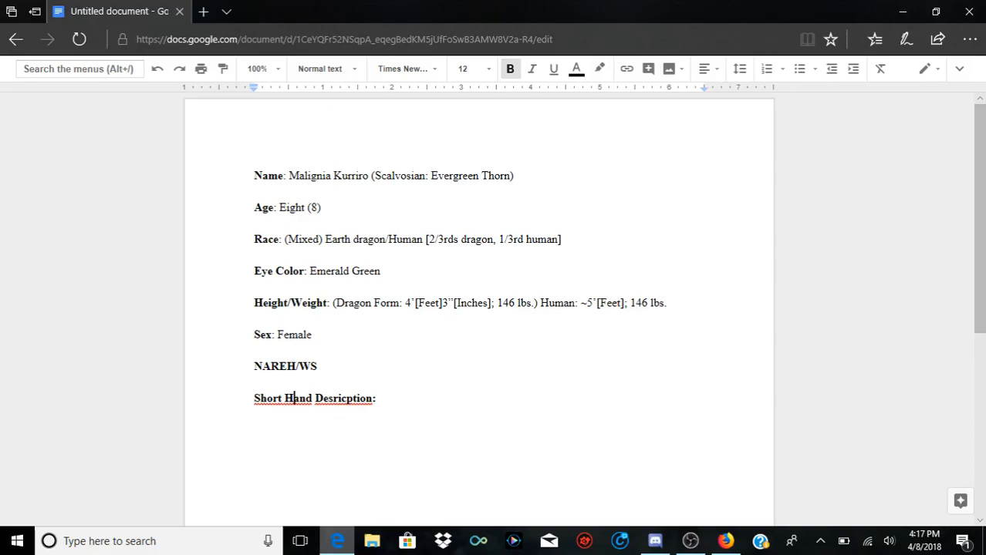
Step: Correct the new label's wording to "Shorthand Description" with the suggested spellings
{"action": "right_click", "coordinate": [352, 398]}
{"action": "left_click", "coordinate": [402, 182]}
{"action": "right_click", "coordinate": [294, 398]}
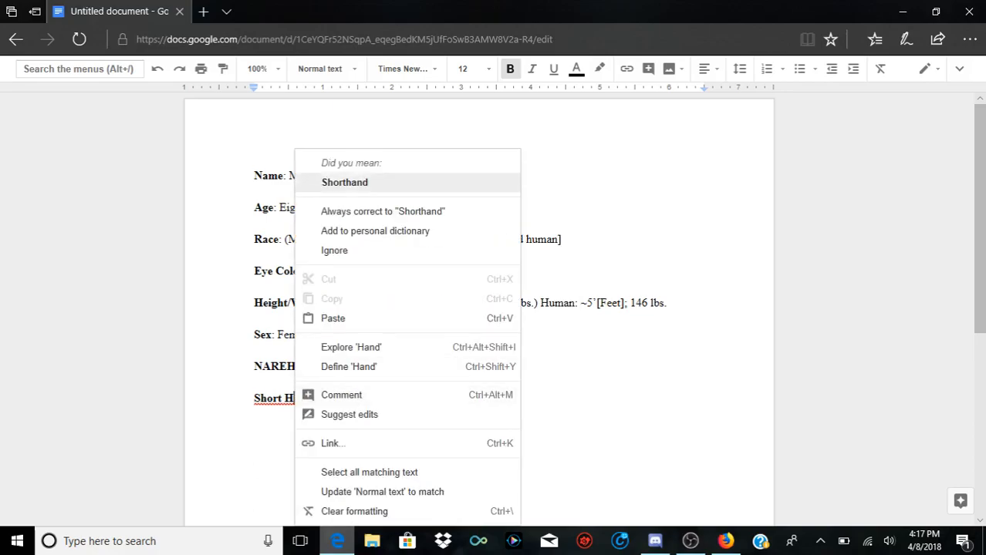
{"action": "left_click", "coordinate": [403, 182]}
Step: Replace the bold colon after "Shorthand Description" with a non-bold colon
{"action": "left_click", "coordinate": [372, 398]}
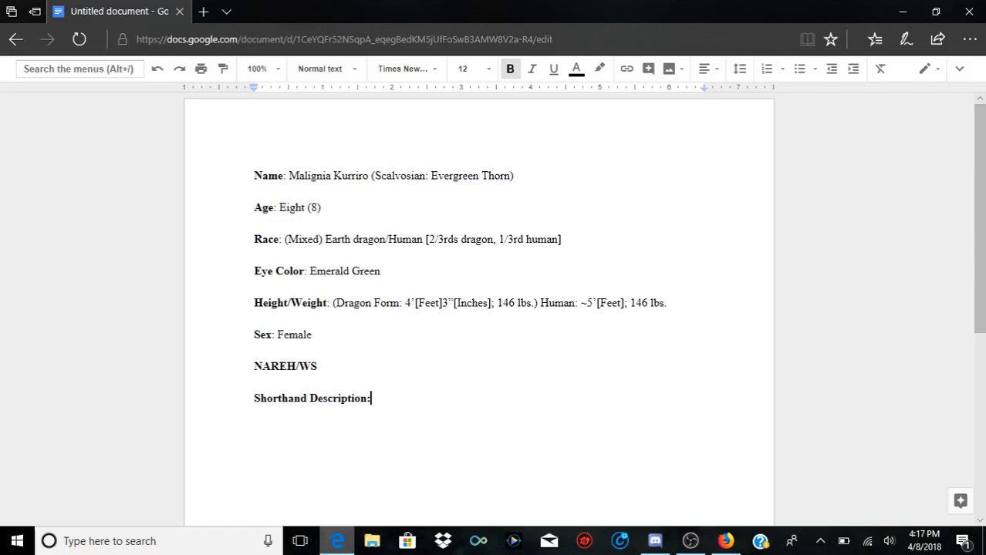
{"action": "double_click", "coordinate": [374, 399]}
{"action": "left_click", "coordinate": [373, 398]}
{"action": "key", "text": "BackSpace"}
{"action": "key", "text": "BackSpace"}
{"action": "type", "text": "n"}
{"action": "key", "text": "ctrl+b"}
{"action": "type", "text": ":"}
Step: Begin the shorthand description with the character's first name followed by "is a short, yet bulky" in regular text
{"action": "type", "text": "Maligna"}
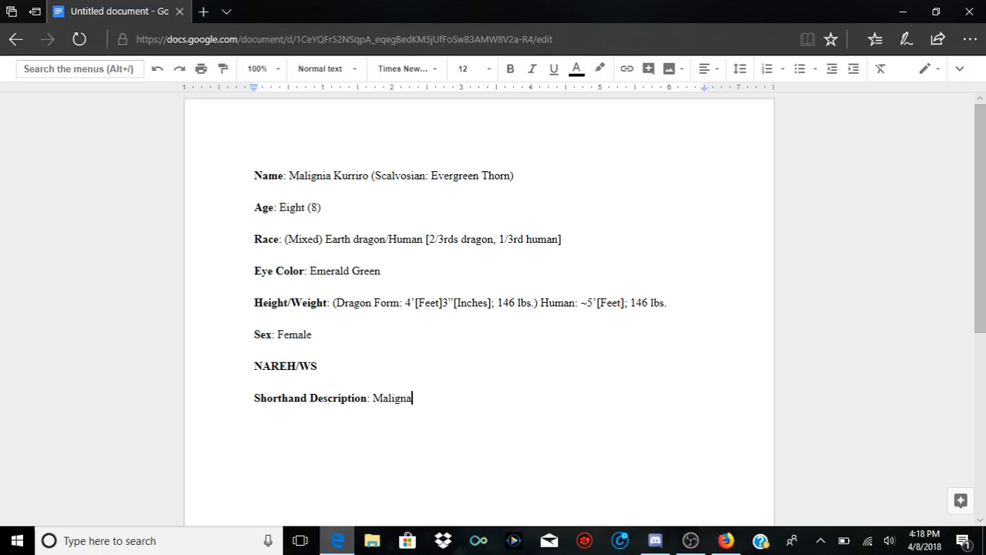
{"action": "key", "text": "BackSpace"}
{"action": "type", "text": "ia is a short, yet bulky, dusty em"}
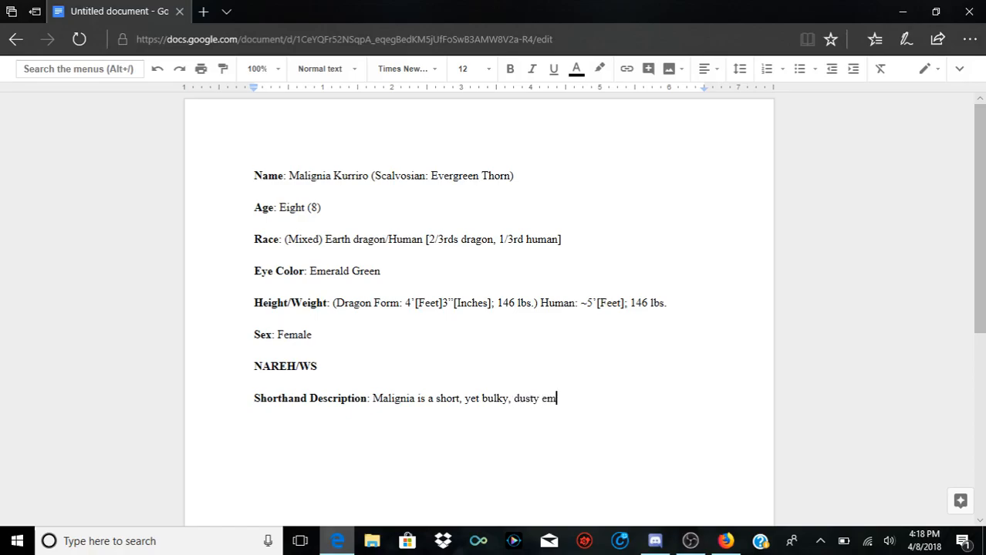
Step: Continue the shorthand description with ", dusty emerald green eyed sweetheart"
{"action": "type", "text": "erald green eyed"}
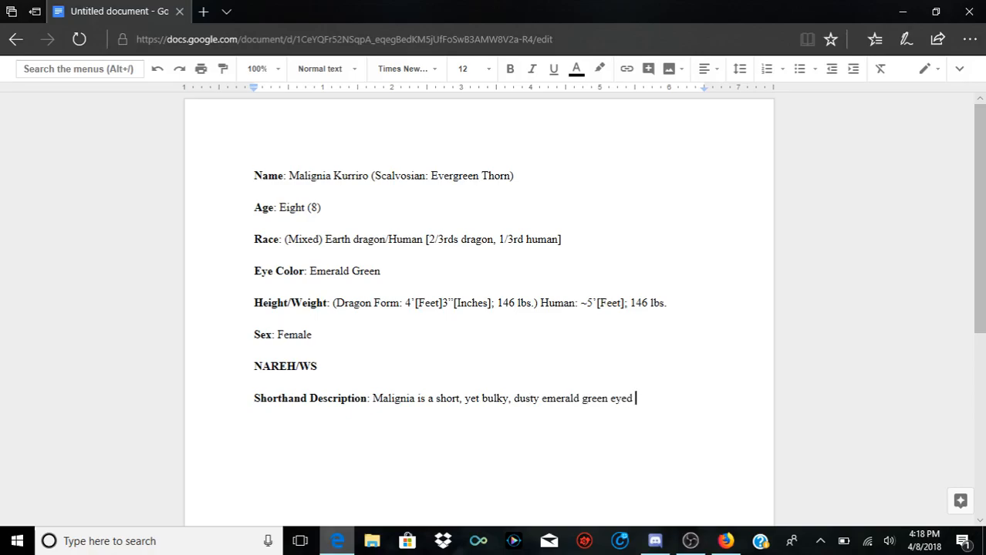
{"action": "type", "text": " sweetheart"}
Step: Extend the sentence with "with a tail that measures around 2.4 feet,"
{"action": "type", "text": "with"}
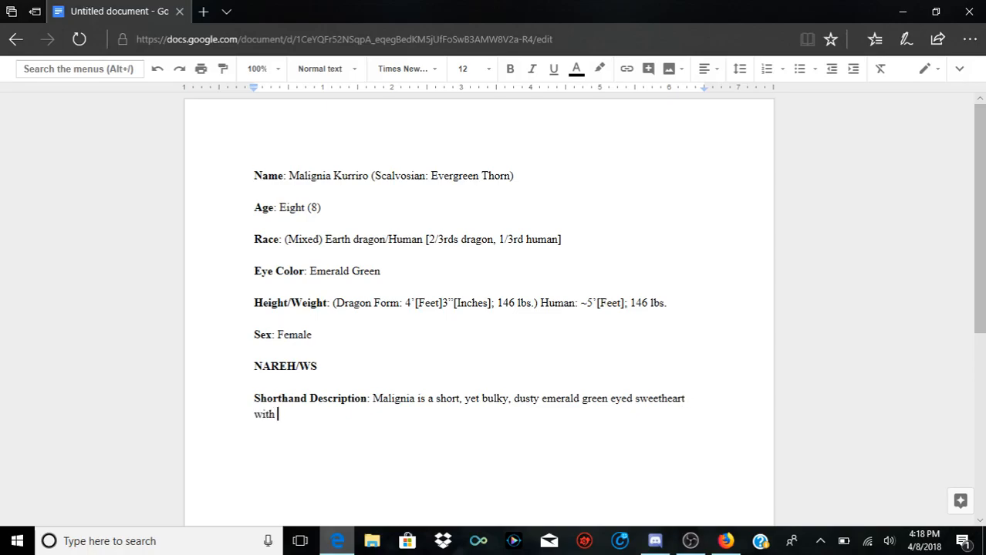
{"action": "type", "text": " a tail that measures"}
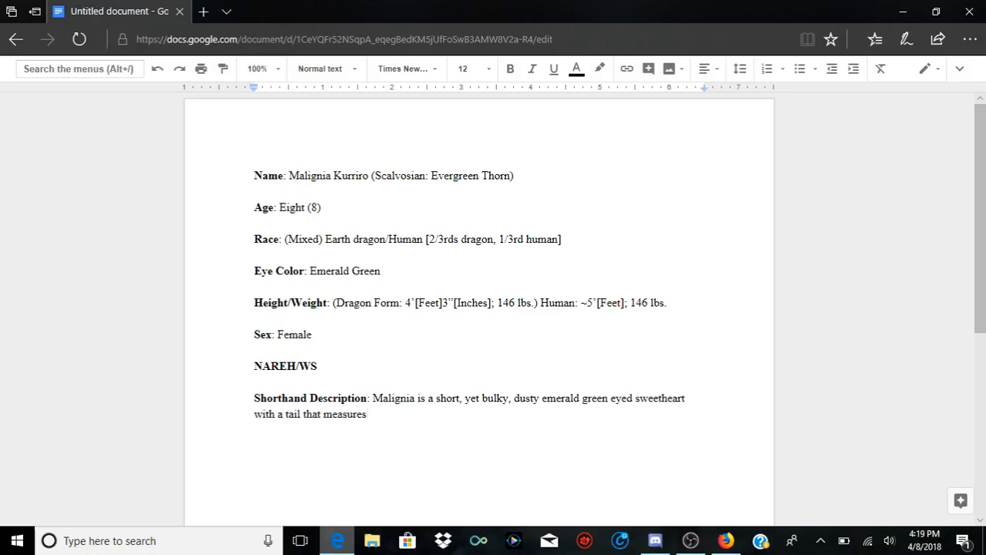
{"action": "type", "text": " around 2.4 feet, and ha"}
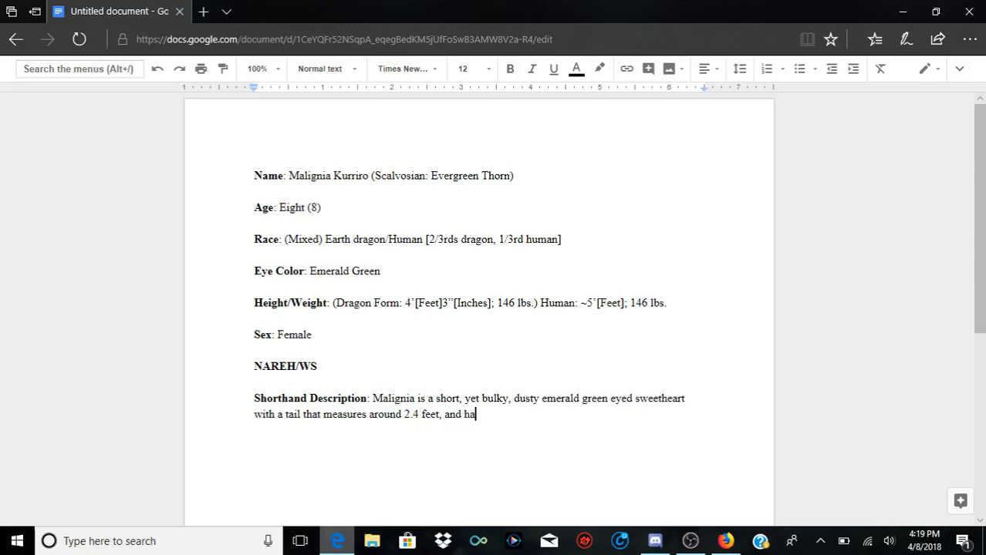
{"action": "type", "text": "s flowers aroun"}
Step: Add "and has flowers around the tail," to the shorthand description
{"action": "key", "text": "BackSpace"}
{"action": "key", "text": "BackSpace"}
{"action": "type", "text": "around "}
{"action": "type", "text": "the tail"}
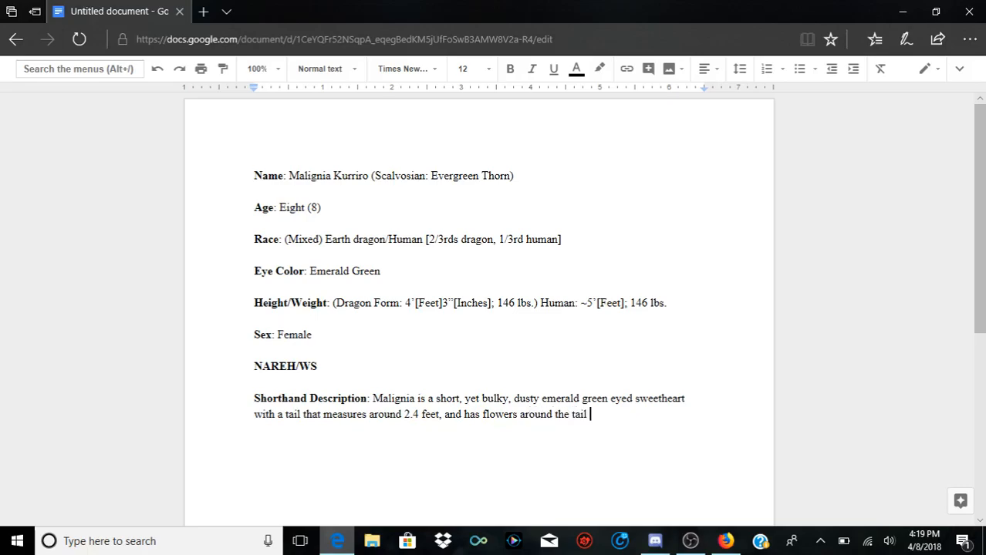
{"action": "type", "text": ". on the tail tip, and o"}
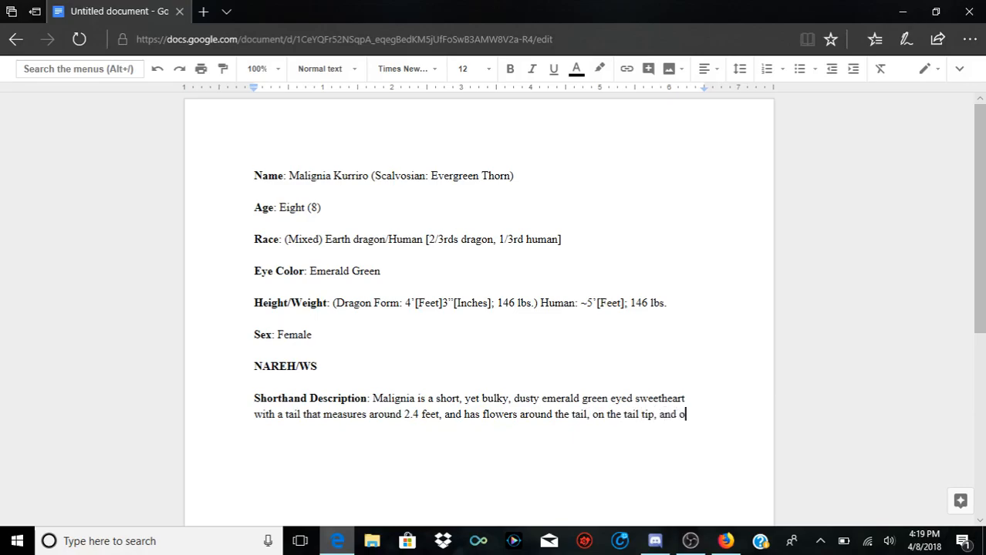
{"action": "type", "text": "ne by each ear."}
Step: Add the bold label "Description" below the shorthand paragraph after a blank line, and turn bold off for the text that follows
{"action": "key", "text": "Return"}
{"action": "key", "text": "Return"}
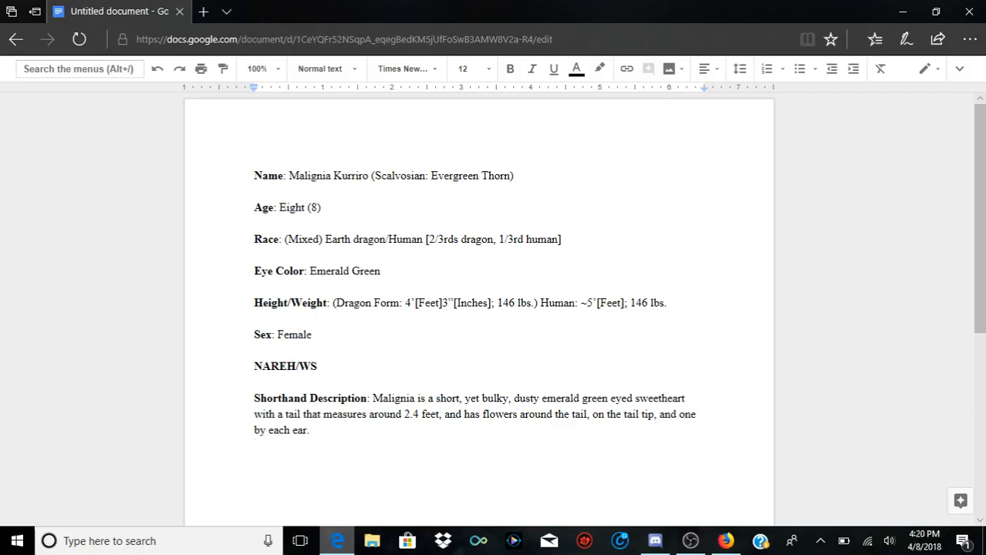
{"action": "key", "text": "ctrl+b"}
{"action": "type", "text": "Descri"}
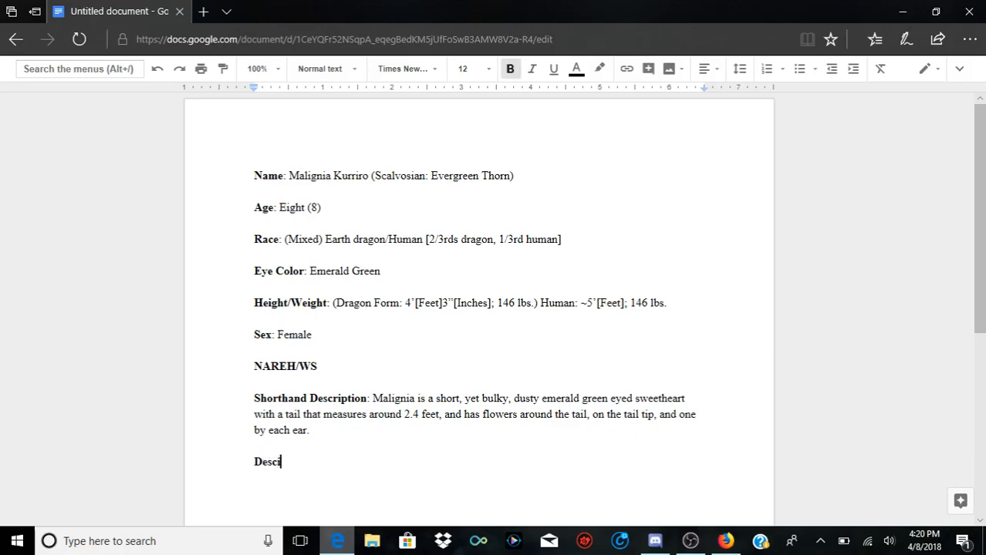
{"action": "type", "text": "ption"}
{"action": "key", "text": "ctrl+b"}
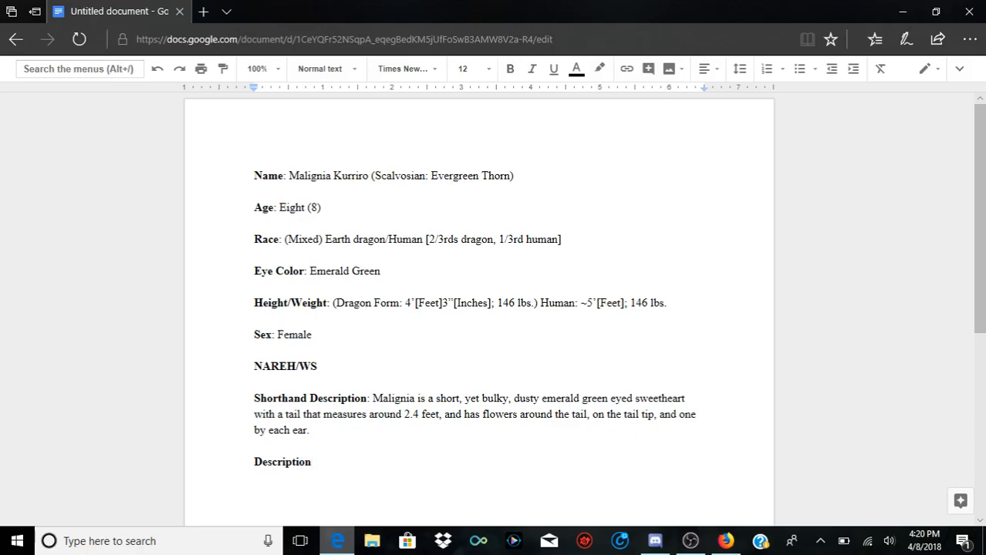
Step: Add a regular-weight colon after the bold "Description" label
{"action": "type", "text": ":"}
{"action": "key", "text": "Up"}
{"action": "key", "text": "Up"}
{"action": "key", "text": "Right"}
{"action": "key", "text": "Right"}
{"action": "key", "text": "Left"}
{"action": "key", "text": "Up"}
{"action": "key", "text": "Up"}
{"action": "key", "text": "Up"}
{"action": "key", "text": "Up"}
{"action": "key", "text": "Up"}
{"action": "key", "text": "Right"}
{"action": "key", "text": "Right"}
{"action": "key", "text": "Right"}
{"action": "key", "text": "Right"}
{"action": "key", "text": "Right"}
{"action": "key", "text": "Right"}
{"action": "key", "text": "Right"}
{"action": "key", "text": "Right"}
Step: Add the bold label "SDD" below the Description line after a blank line
{"action": "key", "text": "Down"}
{"action": "key", "text": "Down"}
{"action": "key", "text": "Down"}
{"action": "key", "text": "Down"}
{"action": "key", "text": "Down"}
{"action": "key", "text": "Down"}
{"action": "key", "text": "Return"}
{"action": "key", "text": "ctrl+b"}
{"action": "type", "text": "SDD"}
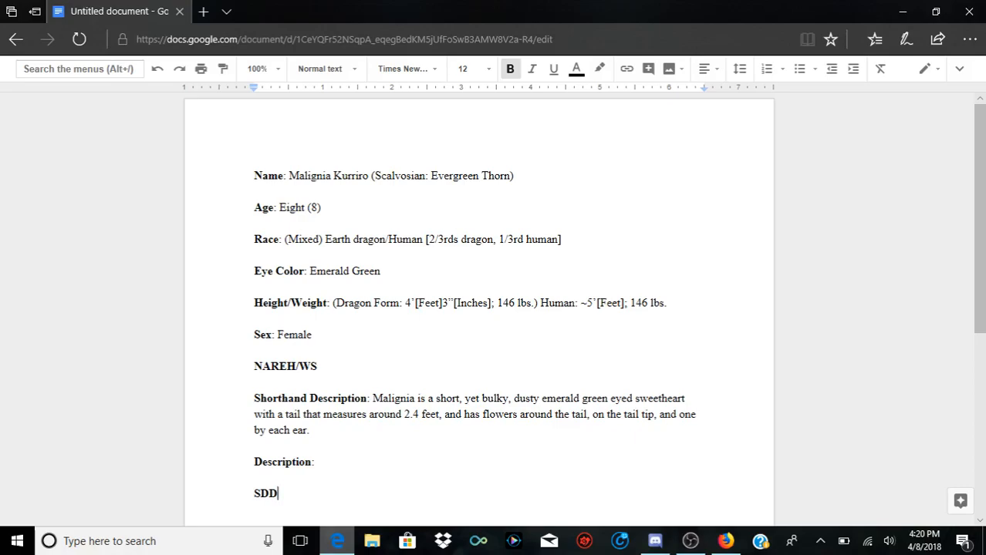
Step: Add the bold heading "Family" below SDD after a blank line
{"action": "key", "text": "Return"}
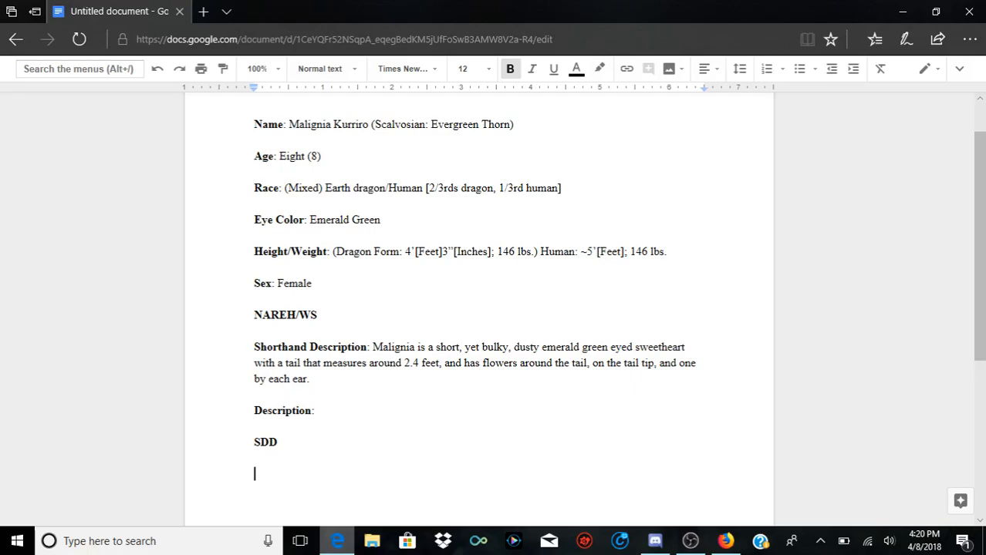
{"action": "type", "text": "B"}
{"action": "key", "text": "BackSpace"}
{"action": "type", "text": "Family"}
Step: Start a dashed list under Family with the bold label "Father:" followed by the father's full name in regular weight
{"action": "key", "text": "Return"}
{"action": "type", "text": "Fa"}
{"action": "key", "text": "BackSpace"}
{"action": "key", "text": "BackSpace"}
{"action": "key", "text": "BackSpace"}
{"action": "key", "text": "Return"}
{"action": "type", "text": "- Father:"}
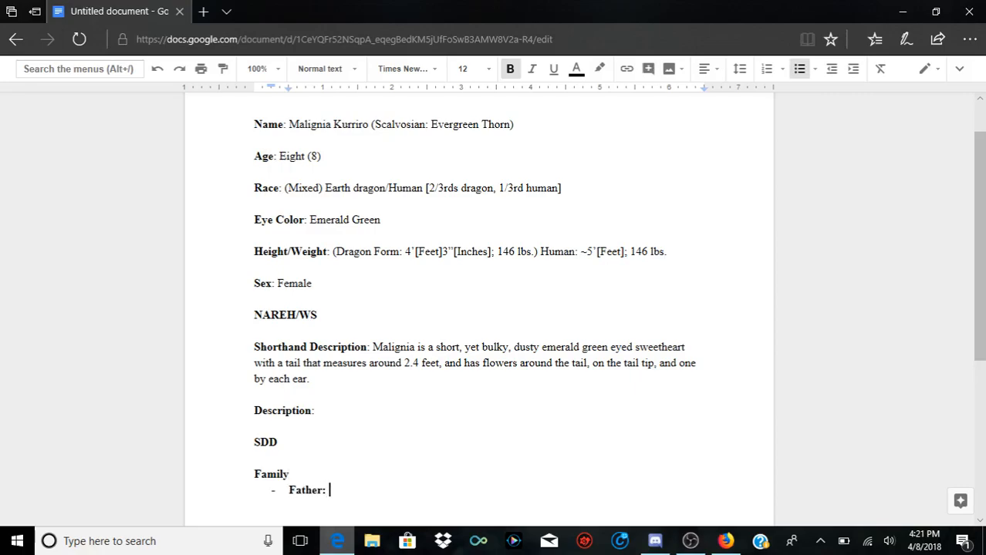
{"action": "key", "text": "ctrl+b"}
{"action": "type", "text": "Wane Ku"}
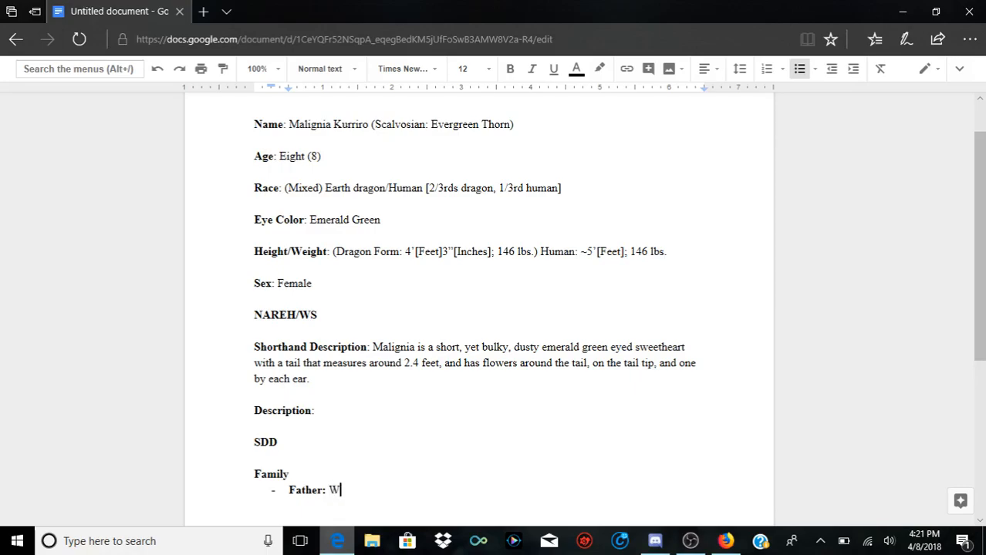
{"action": "type", "text": "rriro"}
Step: Add a second list item with the bold label "Mother:" followed by the mother's full name in regular weight
{"action": "key", "text": "Return"}
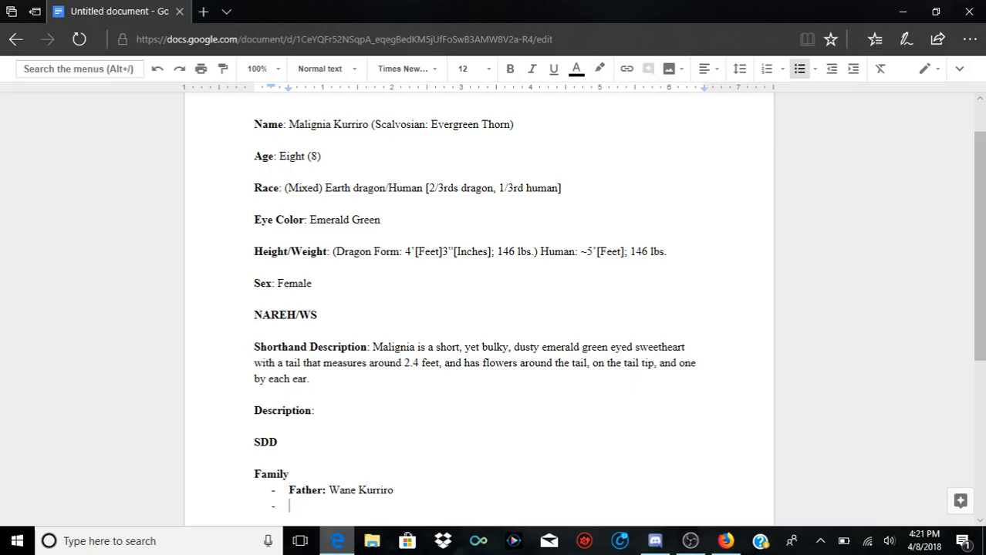
{"action": "key", "text": "ctrl+b"}
{"action": "type", "text": "Mother"}
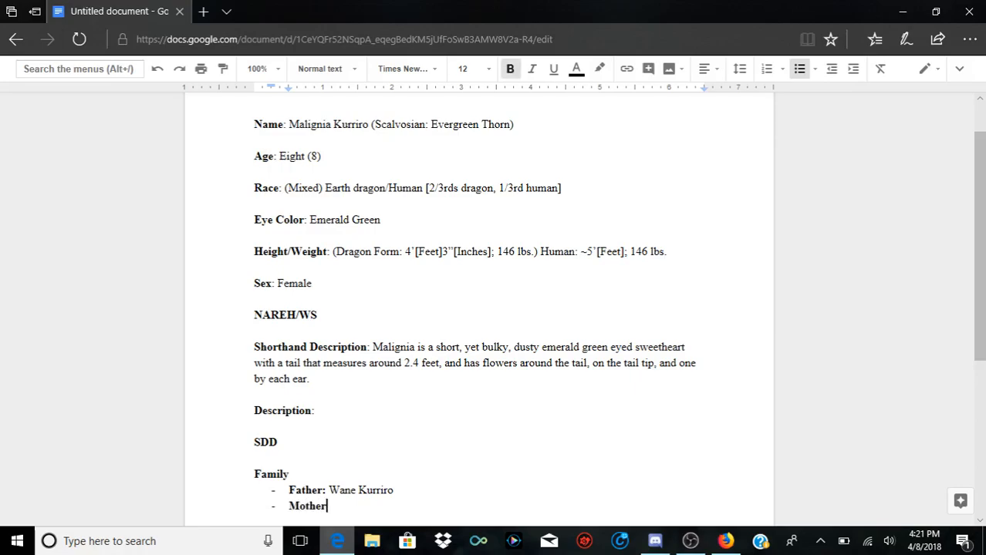
{"action": "type", "text": ":"}
{"action": "key", "text": "ctrl+b"}
{"action": "type", "text": "Rei Kurriro"}
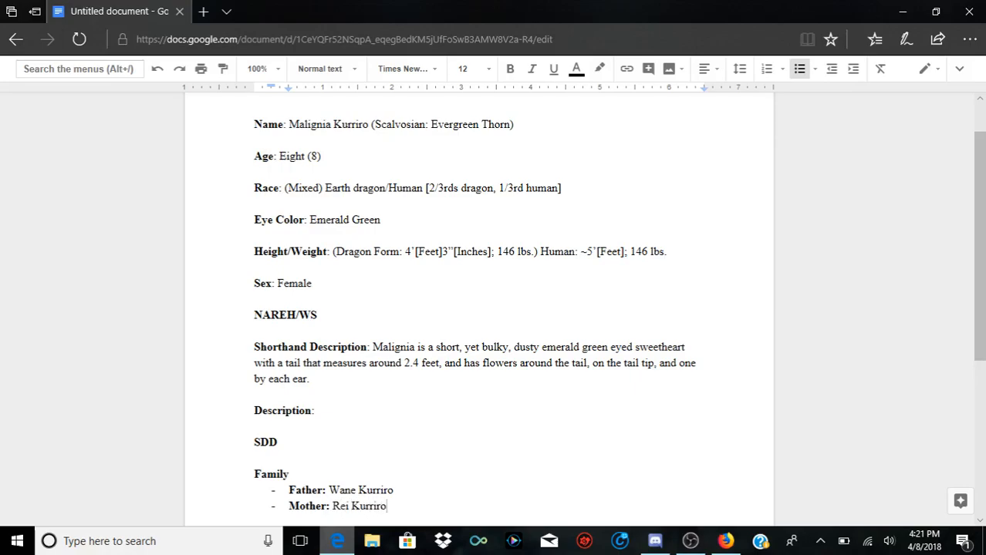
Step: Append "(Dragon/Human)" to the father's entry and "(Dragon)" to the mother's entry
{"action": "key", "text": "Up"}
{"action": "key", "text": "End"}
{"action": "type", "text": "(Dragon/Human"}
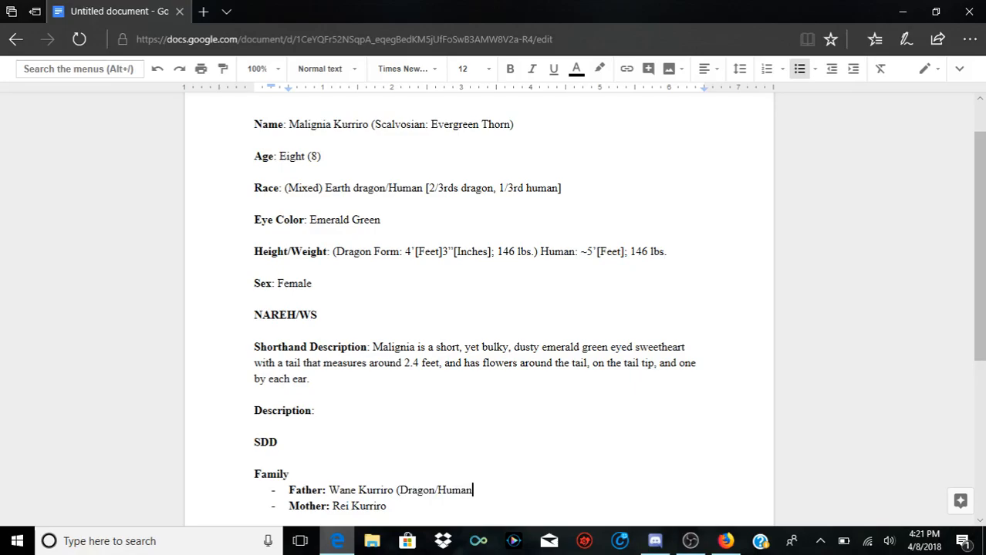
{"action": "type", "text": ")"}
{"action": "left_click", "coordinate": [387, 506]}
{"action": "type", "text": "(Dragon)"}
{"action": "key", "text": "Up"}
{"action": "key", "text": "Up"}
{"action": "key", "text": "Up"}
{"action": "key", "text": "Up"}
{"action": "key", "text": "Up"}
{"action": "key", "text": "Left"}
{"action": "key", "text": "Down"}
{"action": "key", "text": "Up"}
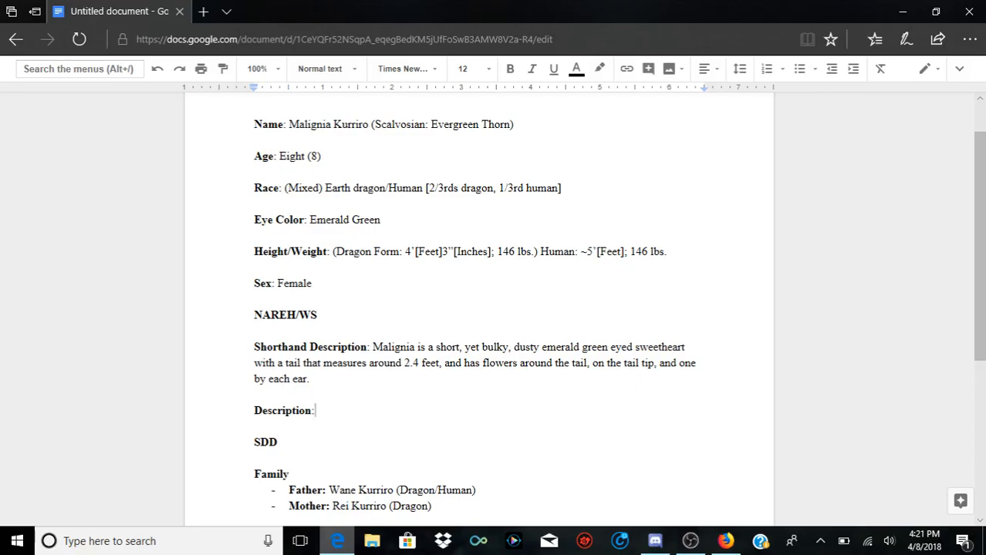
{"action": "key", "text": "Down"}
{"action": "key", "text": "Down"}
Step: End the family list and, after a blank line, add the bold label "Likes" followed by ": Flowers" in regular weight
{"action": "left_click", "coordinate": [432, 507]}
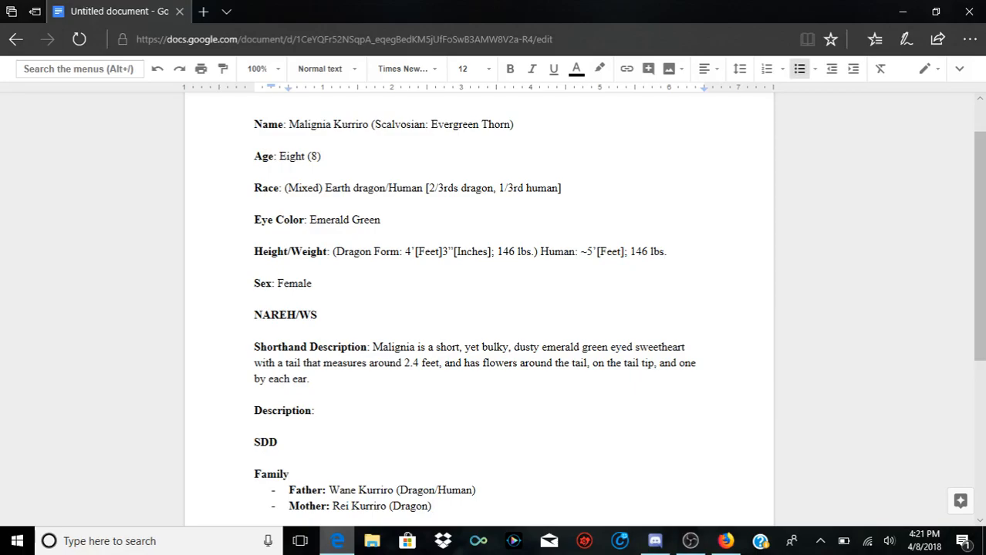
{"action": "key", "text": "Return"}
{"action": "key", "text": "Return"}
{"action": "key", "text": "Return"}
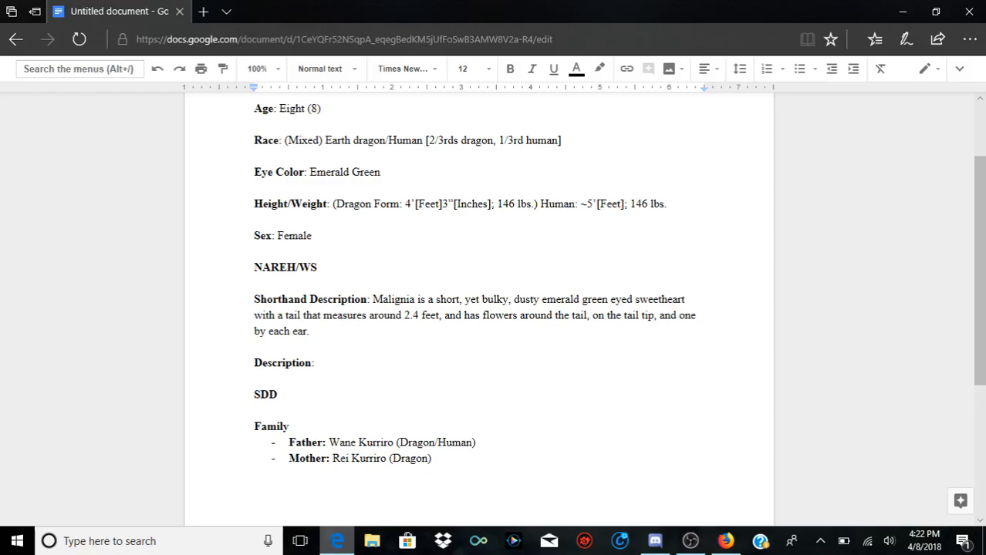
{"action": "key", "text": "ctrl+b"}
{"action": "type", "text": "Likes"}
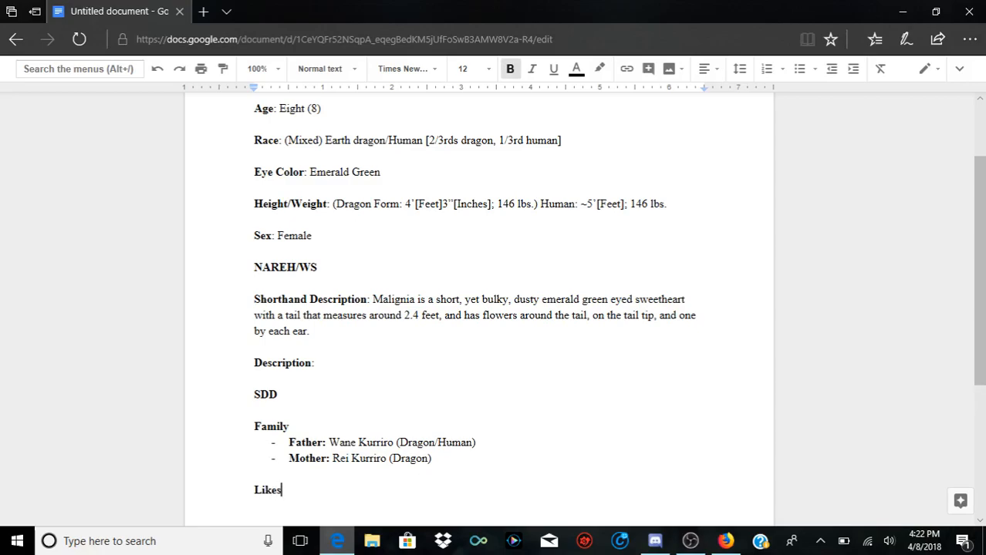
{"action": "key", "text": "ctrl+b"}
{"action": "type", "text": ":"}
{"action": "type", "text": "Flowers"}
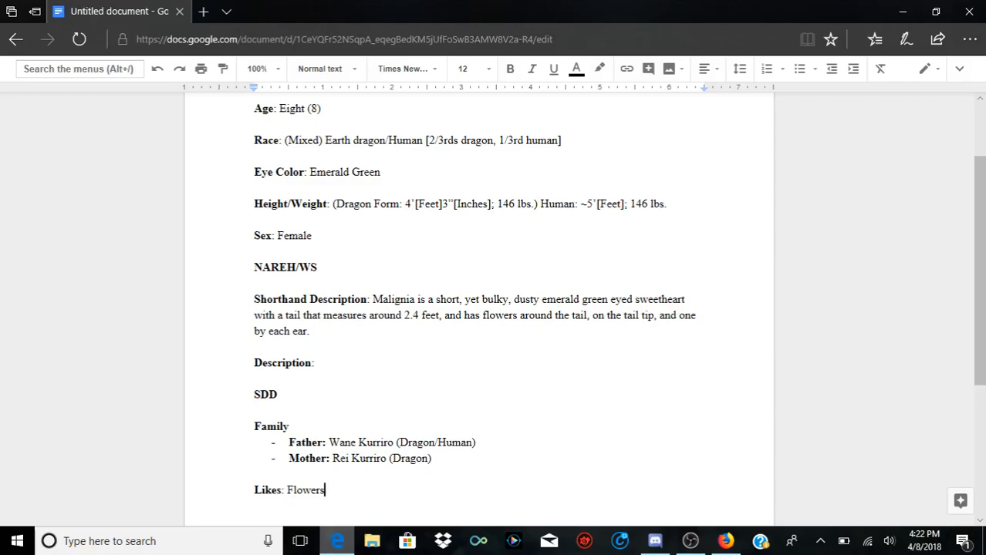
Step: Extend the Likes entry with ", Autumn, Maple Syrup"
{"action": "type", "text": ","}
{"action": "type", "text": "Autum"}
{"action": "key", "text": "BackSpace"}
{"action": "type", "text": "n"}
{"action": "key", "text": "BackSpace"}
{"action": "type", "text": ","}
{"action": "type", "text": "Maple Syrup"}
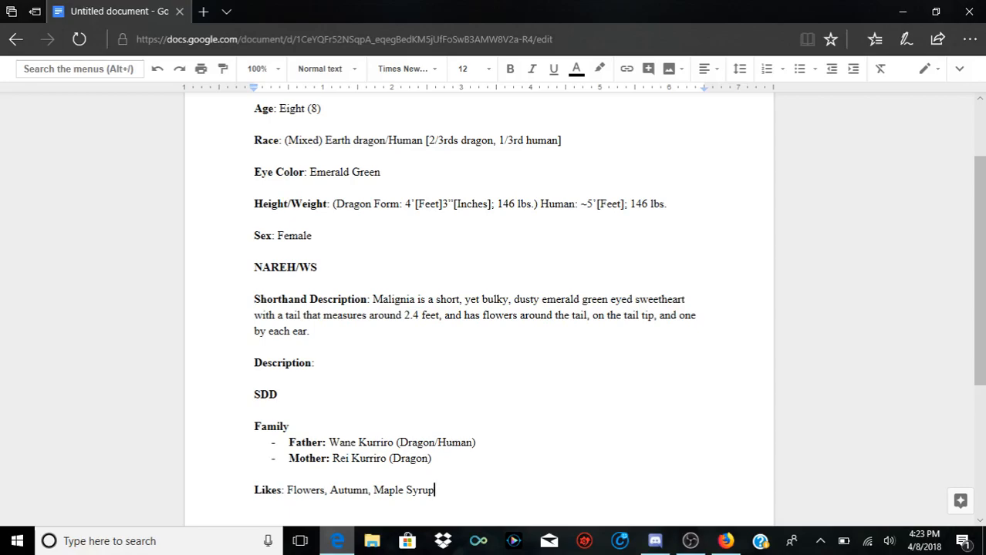
Step: Add the bold label "Dislikes" with a regular-weight colon on the line directly below Likes
{"action": "key", "text": "Return"}
{"action": "key", "text": "ctrl+b"}
{"action": "type", "text": "Dislikes"}
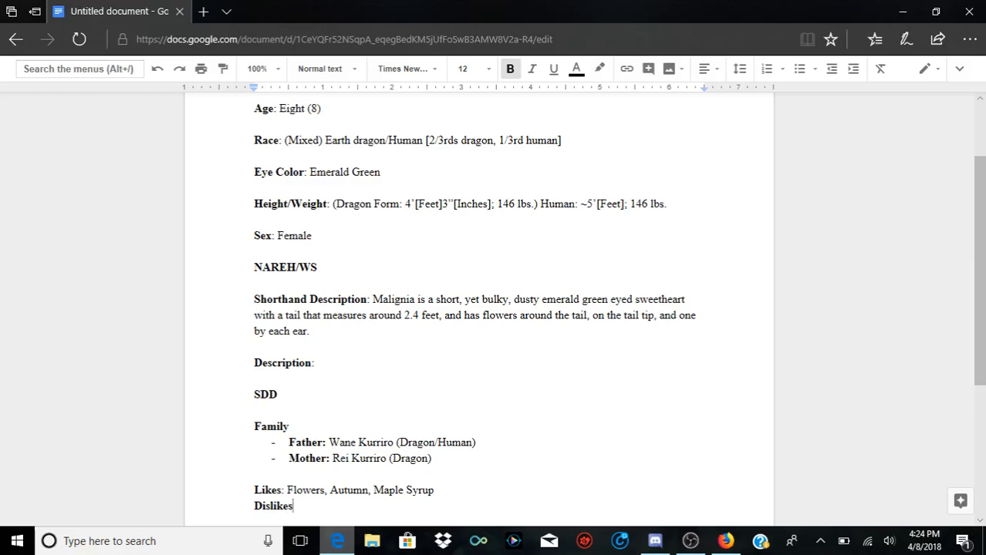
{"action": "key", "text": "ctrl+b"}
{"action": "type", "text": ":"}
{"action": "type", "text": "Decay"}
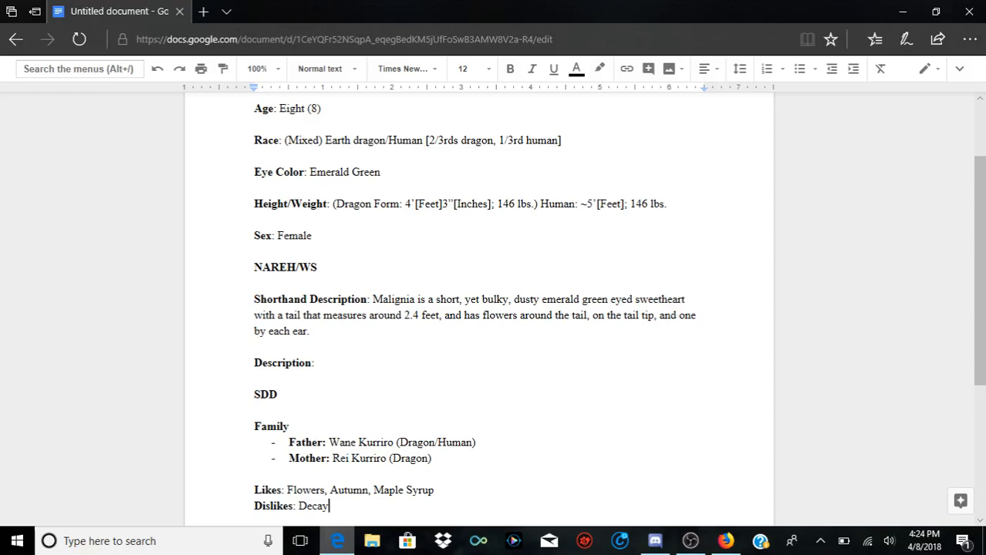
{"action": "type", "text": "/Blood"}
{"action": "key", "text": "BackSpace"}
{"action": "key", "text": "BackSpace"}
{"action": "key", "text": "BackSpace"}
{"action": "key", "text": "BackSpace"}
{"action": "key", "text": "BackSpace"}
{"action": "key", "text": "BackSpace"}
{"action": "key", "text": "BackSpace"}
{"action": "key", "text": "BackSpace"}
Step: Enter "Hunger, Winter, Spice" as the Dislikes entry
{"action": "type", "text": "Hunger, Winter, "}
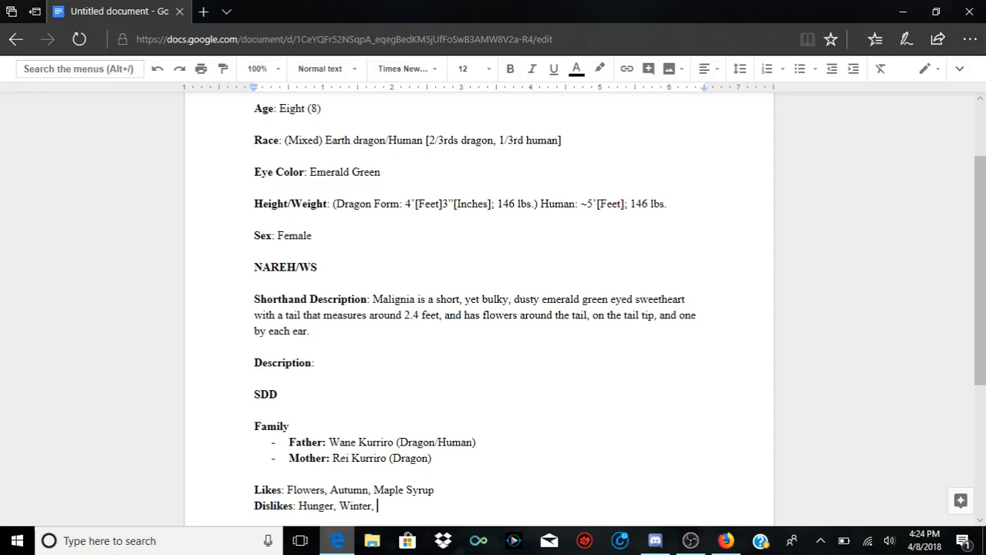
{"action": "type", "text": "Spice"}
{"action": "left_click", "coordinate": [334, 506]}
{"action": "type", "text": ","}
{"action": "left_click", "coordinate": [349, 458]}
{"action": "key", "text": "Up"}
{"action": "key", "text": "Up"}
{"action": "key", "text": "Up"}
{"action": "key", "text": "Up"}
{"action": "key", "text": "Up"}
{"action": "key", "text": "Up"}
{"action": "key", "text": "Up"}
{"action": "key", "text": "Up"}
{"action": "key", "text": "Down"}
{"action": "key", "text": "Down"}
{"action": "key", "text": "Down"}
{"action": "key", "text": "Up"}
{"action": "key", "text": "Up"}
{"action": "key", "text": "Up"}
{"action": "key", "text": "Down"}
{"action": "key", "text": "Down"}
{"action": "key", "text": "Down"}
{"action": "key", "text": "Down"}
{"action": "key", "text": "Down"}
{"action": "key", "text": "Down"}
{"action": "key", "text": "Down"}
{"action": "key", "text": "Down"}
{"action": "key", "text": "Down"}
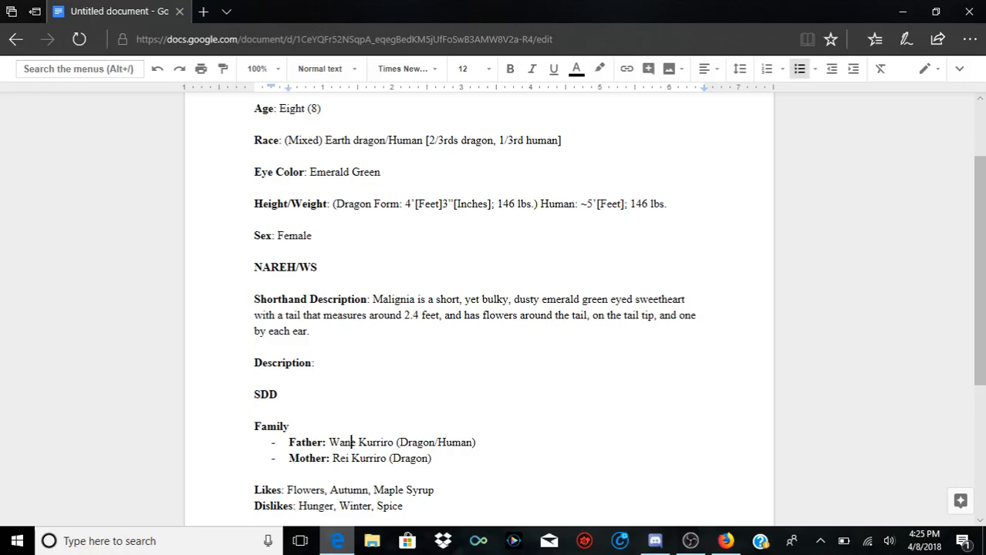
{"action": "key", "text": "Down"}
{"action": "key", "text": "Down"}
{"action": "key", "text": "Up"}
{"action": "key", "text": "Right"}
{"action": "key", "text": "Right"}
{"action": "key", "text": "Right"}
{"action": "key", "text": "Right"}
{"action": "key", "text": "Down"}
{"action": "type", "text": ","}
{"action": "key", "text": "Up"}
{"action": "key", "text": "Right"}
{"action": "key", "text": "Down"}
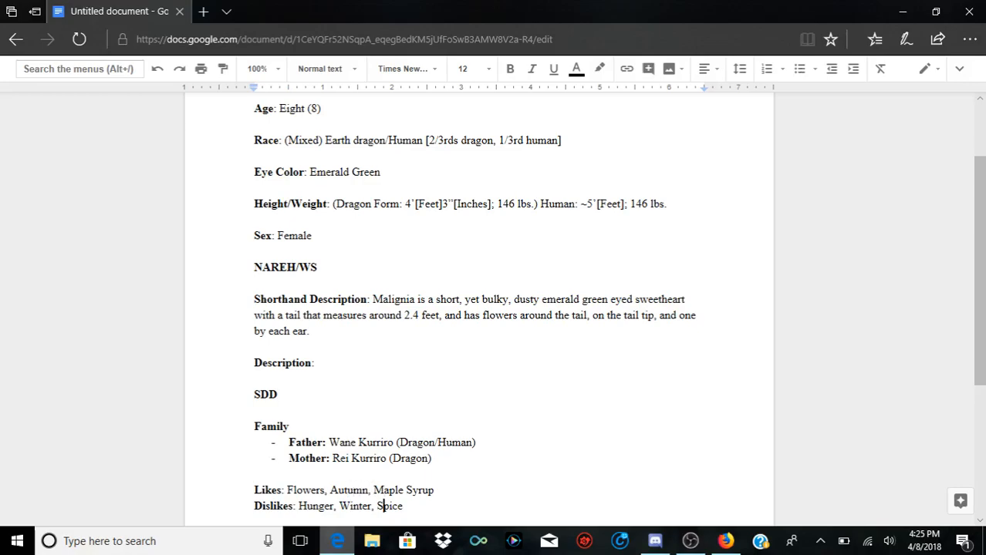
Step: Add the bold label "Banes/Blessings:" below Dislikes after a blank line, and turn bold off for the text that follows
{"action": "key", "text": "Down"}
{"action": "key", "text": "Return"}
{"action": "key", "text": "Return"}
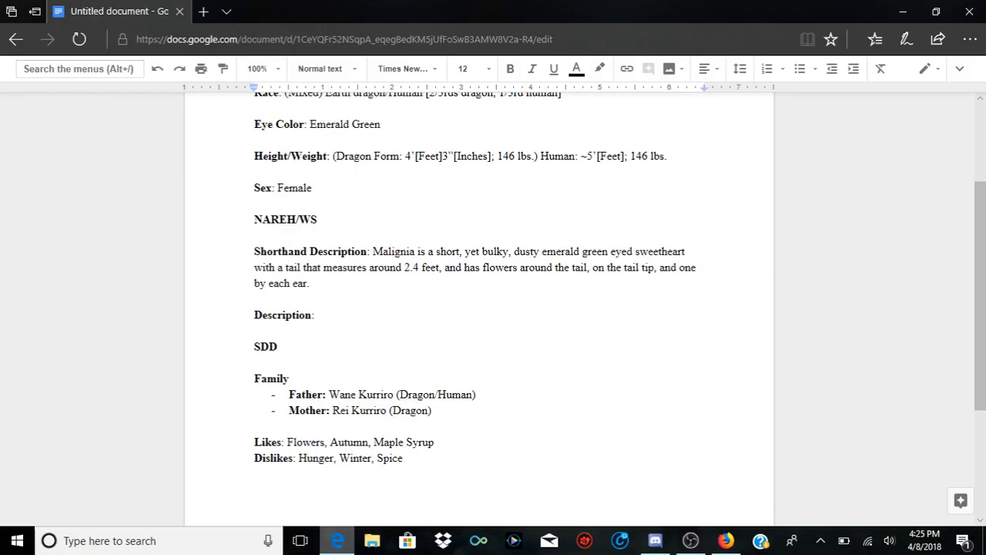
{"action": "key", "text": "ctrl+b"}
{"action": "type", "text": "Banes/B"}
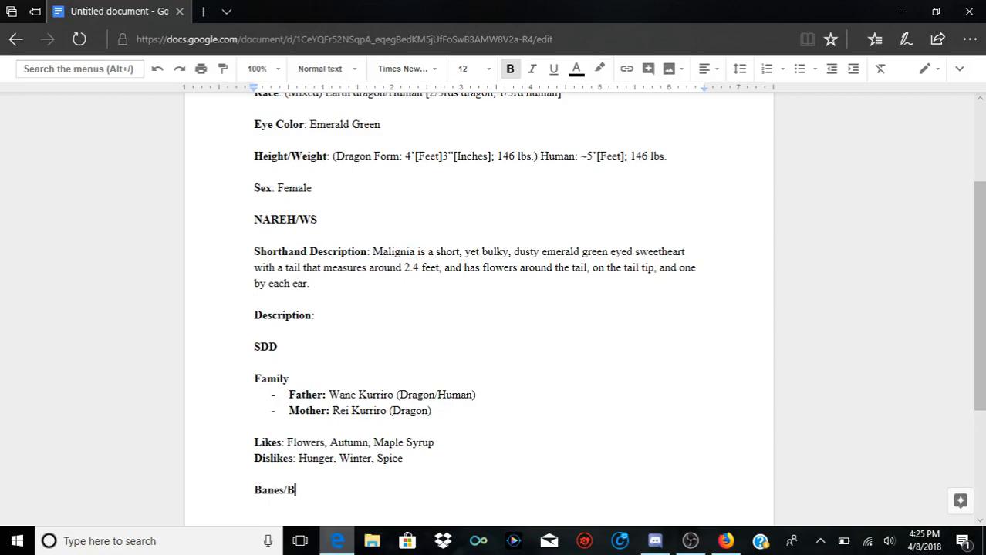
{"action": "type", "text": "lessings:"}
{"action": "key", "text": "ctrl+b"}
Step: Begin the Banes/Blessings entry with the character's first name followed by "can't focus clearly on one task"
{"action": "type", "text": "M"}
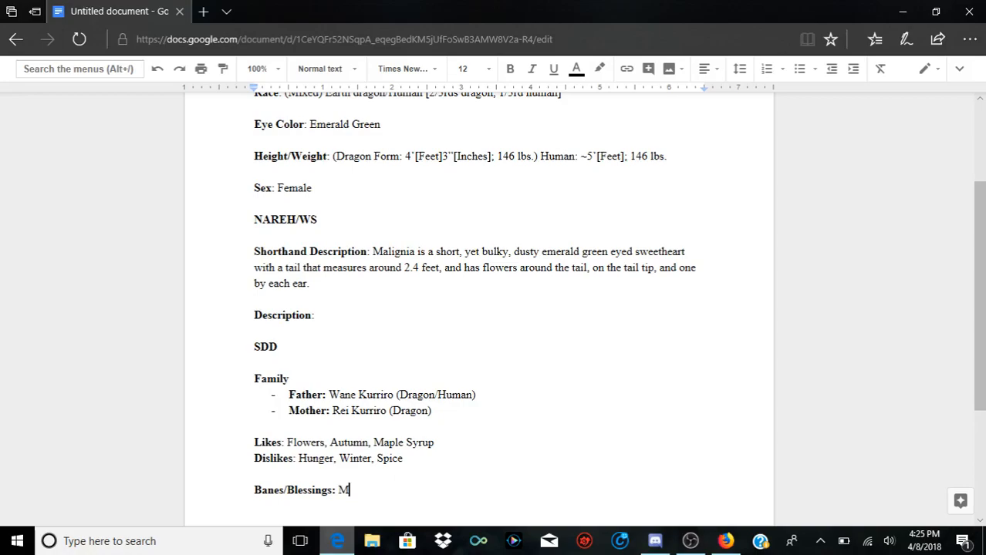
{"action": "type", "text": "alignia can't fo"}
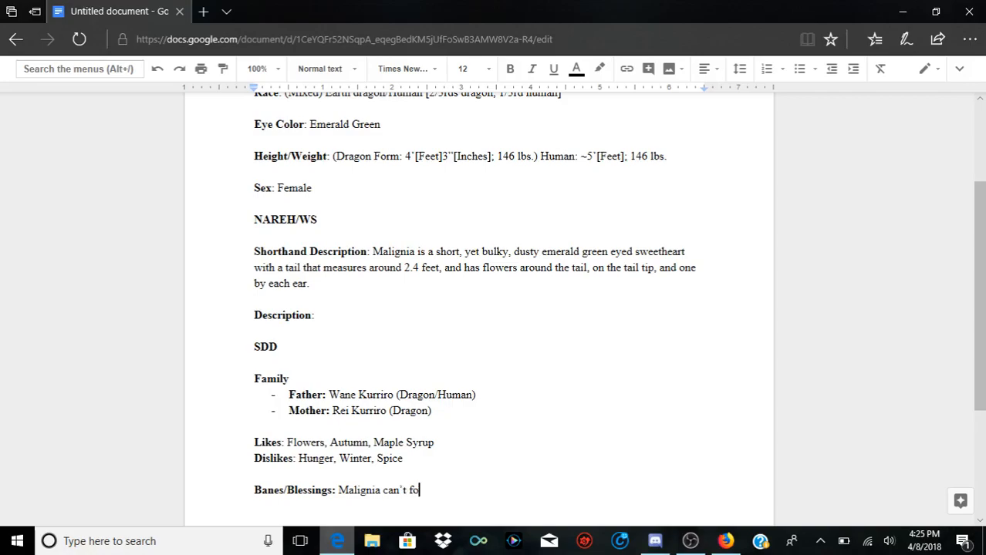
{"action": "type", "text": "cus clearly on "}
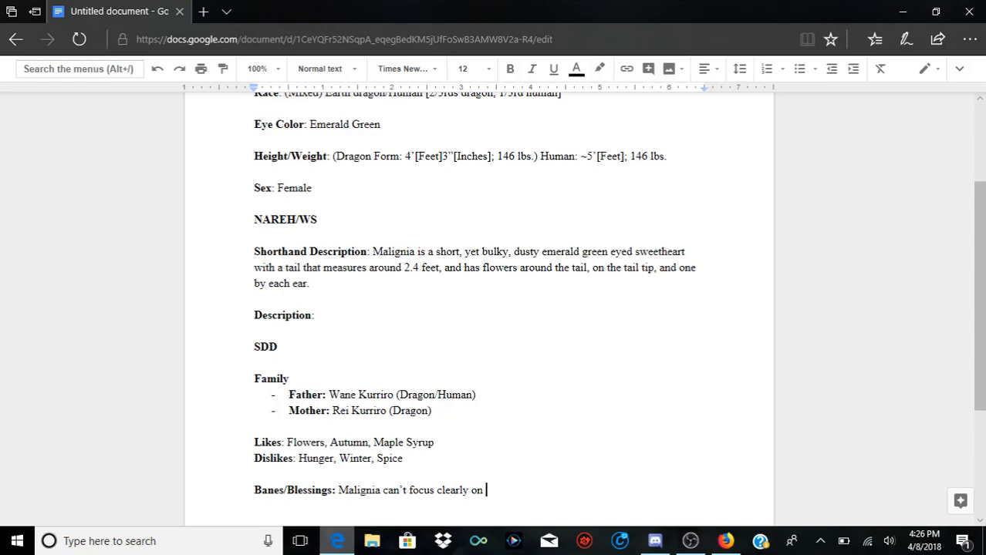
{"action": "type", "text": "one task and normally resolves to her ins"}
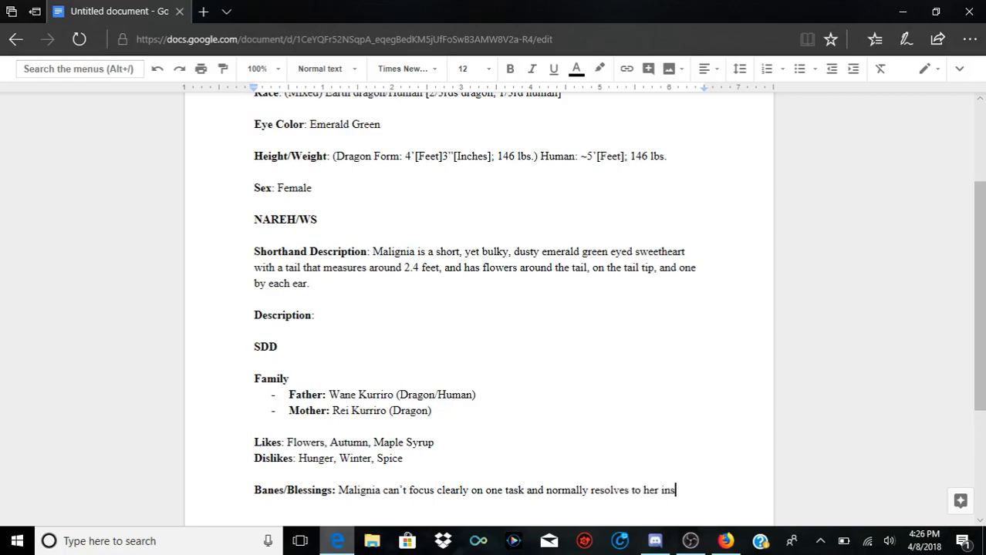
{"action": "type", "text": "tincts to solve her prob"}
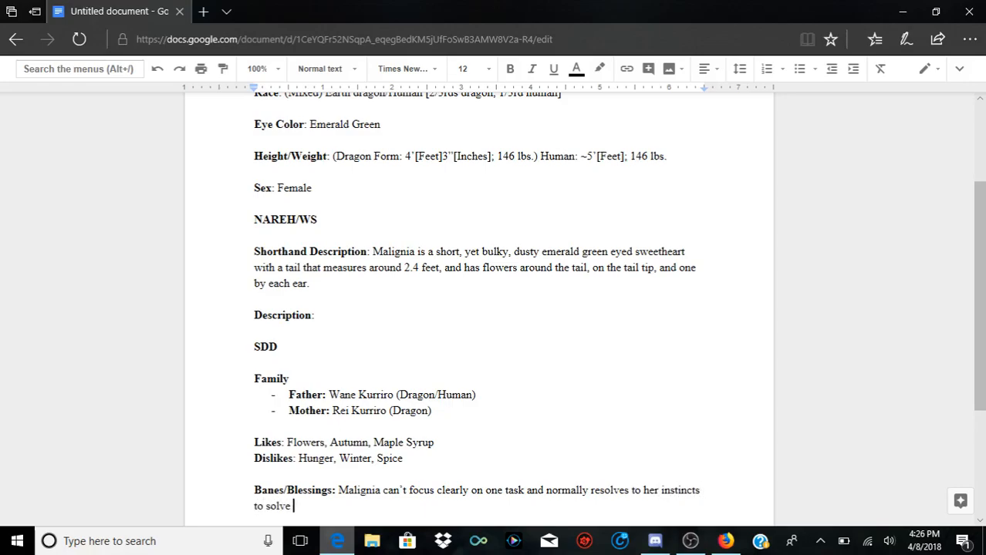
{"action": "type", "text": "lems. Hoever"}
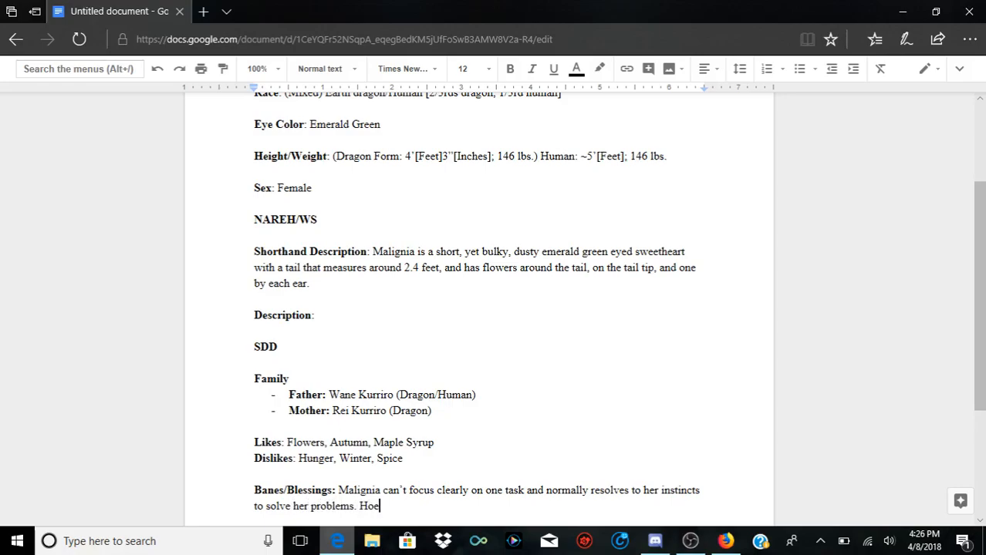
Step: Start a second sentence in the Banes/Blessings entry with "However", correcting the misspelled first attempt
{"action": "key", "text": "BackSpace"}
{"action": "key", "text": "BackSpace"}
{"action": "key", "text": "BackSpace"}
{"action": "key", "text": "BackSpace"}
{"action": "key", "text": "BackSpace"}
{"action": "key", "text": "BackSpace"}
{"action": "key", "text": "BackSpace"}
{"action": "key", "text": "BackSpace"}
{"action": "type", "text": ";"}
{"action": "key", "text": "BackSpace"}
{"action": "type", "text": ". However, she’s naturally sweet and kindhearted, allowing most into her"}
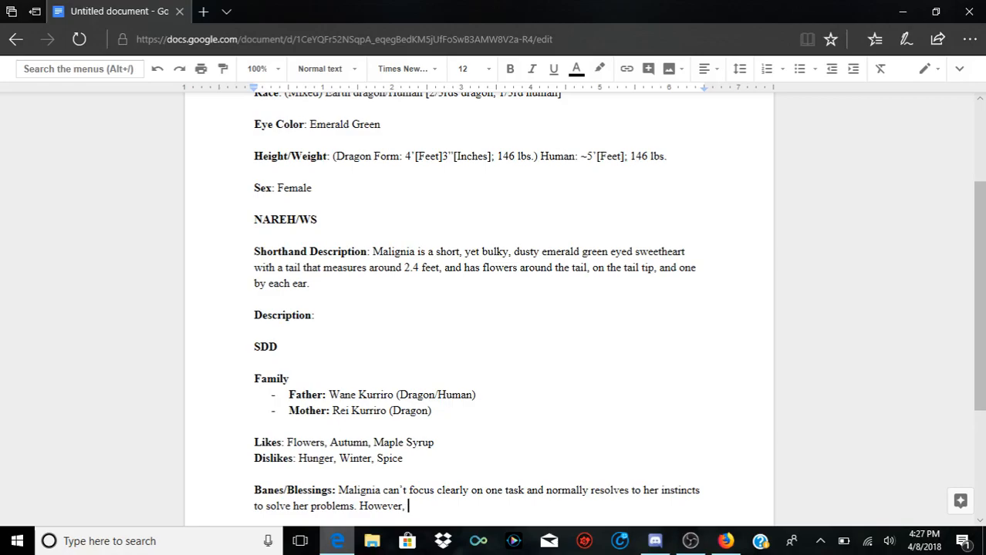
Step: Continue the "However" sentence in the Banes/Blessings entry with "she's naturally sweet and kindhearted, allowing most into her"
{"action": "type", "text": "she'"}
{"action": "type", "text": "s naturally "}
{"action": "type", "text": "swee"}
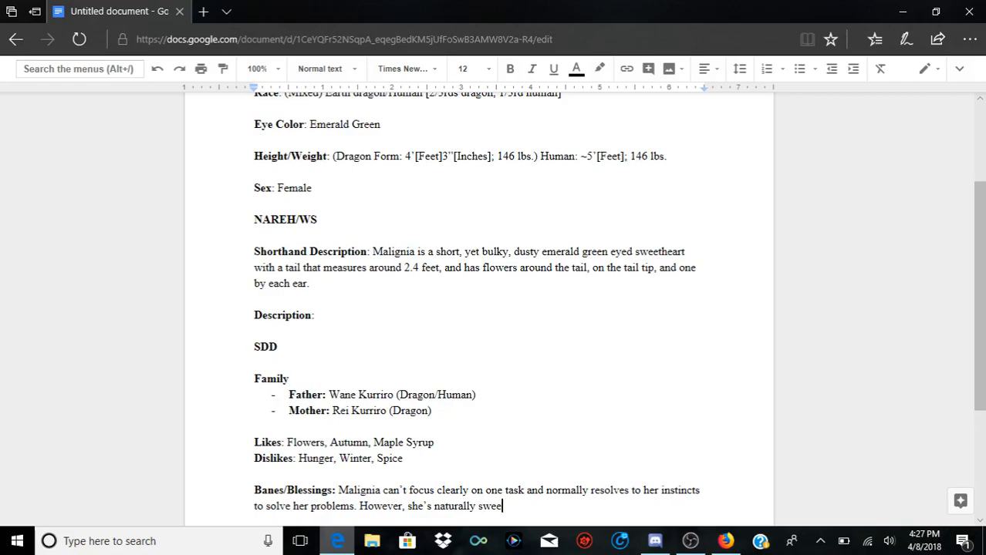
{"action": "type", "text": "t and kindhearted,"}
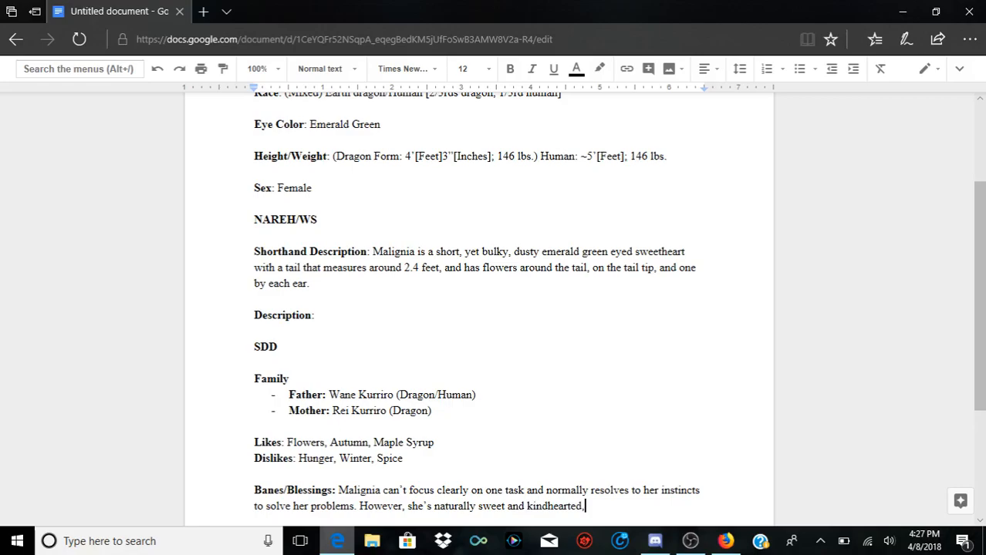
{"action": "type", "text": " allowing "}
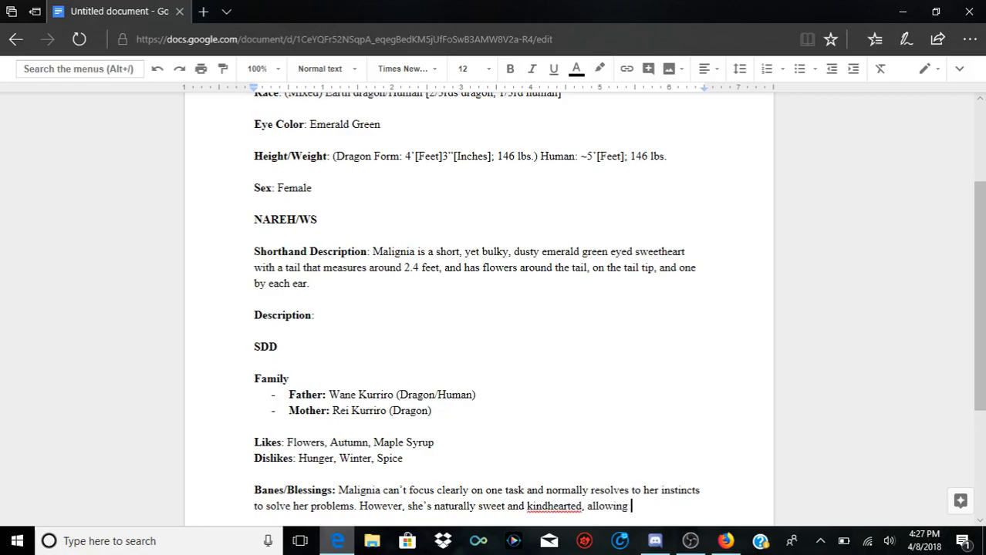
{"action": "type", "text": "most into her"}
Step: Hyphenate "kindhearted" as "kind-hearted" and finish the Banes/Blessings sentence with "private life."
{"action": "key", "text": "Left"}
{"action": "key", "text": "Left"}
{"action": "key", "text": "Left"}
{"action": "key", "text": "Left"}
{"action": "key", "text": "Left"}
{"action": "key", "text": "Left"}
{"action": "key", "text": "Left"}
{"action": "key", "text": "Left"}
{"action": "key", "text": "Left"}
{"action": "key", "text": "Left"}
{"action": "key", "text": "Left"}
{"action": "key", "text": "Left"}
{"action": "key", "text": "Left"}
{"action": "key", "text": "Left"}
{"action": "key", "text": "Left"}
{"action": "key", "text": "Left"}
{"action": "key", "text": "Left"}
{"action": "key", "text": "Left"}
{"action": "key", "text": "Left"}
{"action": "key", "text": "Left"}
{"action": "key", "text": "Left"}
{"action": "key", "text": "Left"}
{"action": "type", "text": "-"}
{"action": "key", "text": "Right"}
{"action": "key", "text": "Right"}
{"action": "key", "text": "Right"}
{"action": "key", "text": "Right"}
{"action": "key", "text": "Right"}
{"action": "key", "text": "Right"}
{"action": "key", "text": "Right"}
{"action": "key", "text": "Right"}
{"action": "key", "text": "Right"}
{"action": "key", "text": "Right"}
{"action": "key", "text": "Right"}
{"action": "key", "text": "Right"}
{"action": "key", "text": "Right"}
{"action": "key", "text": "Right"}
{"action": "key", "text": "Right"}
{"action": "key", "text": "Right"}
{"action": "key", "text": "Right"}
{"action": "key", "text": "Right"}
{"action": "key", "text": "Right"}
{"action": "key", "text": "Right"}
{"action": "key", "text": "End"}
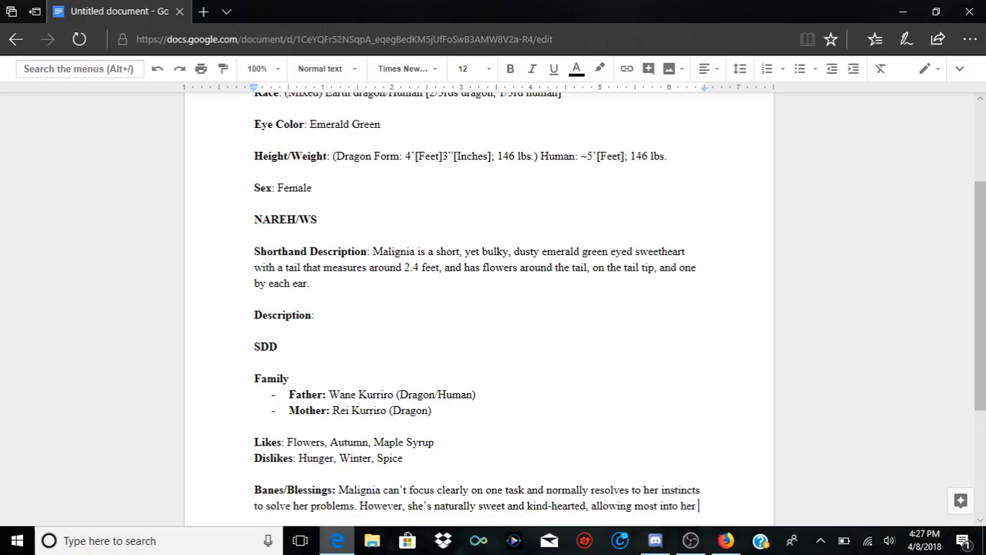
{"action": "type", "text": "private life."}
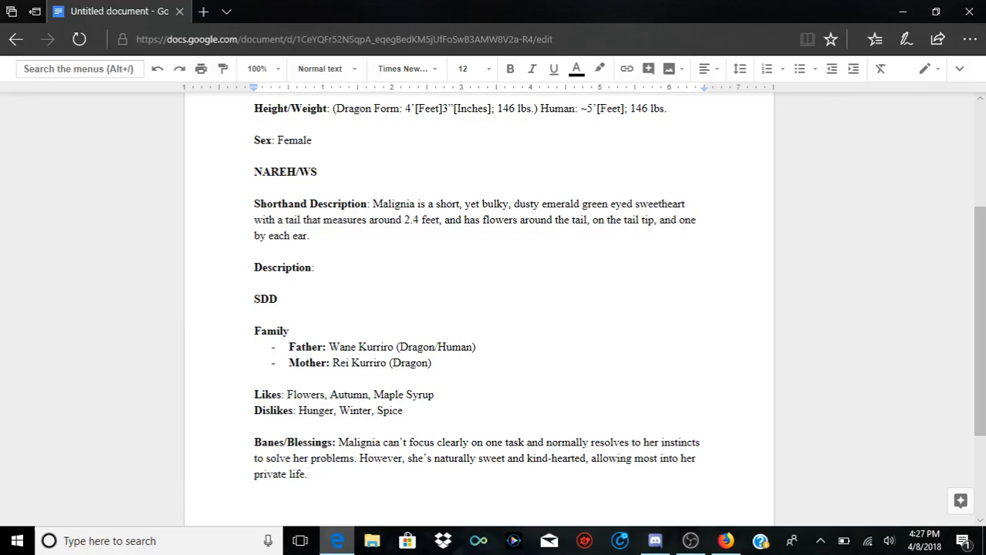
Step: Start a new paragraph after a blank line below the Banes/Blessings entry
{"action": "scroll", "coordinate": [478, 308], "scroll_direction": "down", "scroll_amount": 2}
{"action": "scroll", "coordinate": [478, 308], "scroll_direction": "up", "scroll_amount": 4}
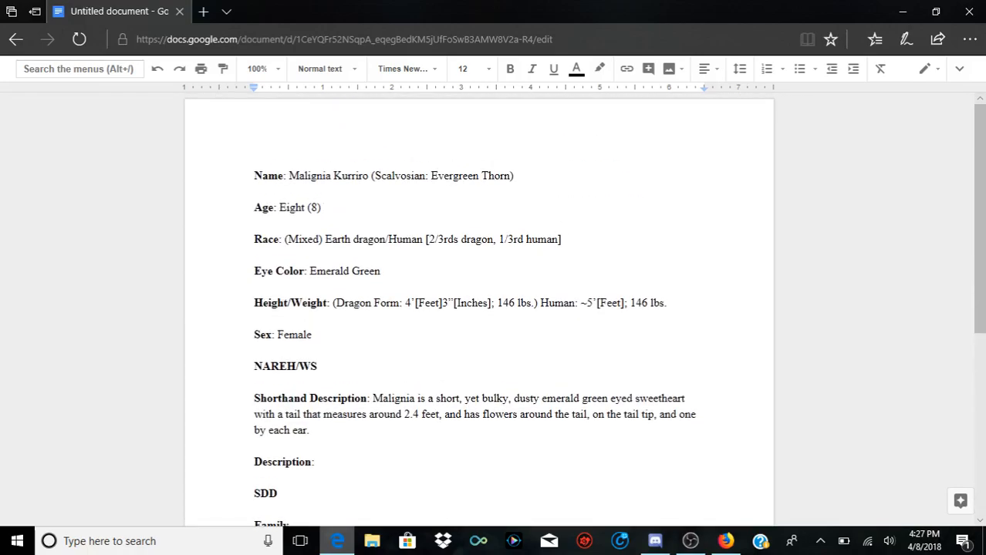
{"action": "scroll", "coordinate": [478, 309], "scroll_direction": "down", "scroll_amount": 4}
{"action": "scroll", "coordinate": [478, 309], "scroll_direction": "up", "scroll_amount": 4}
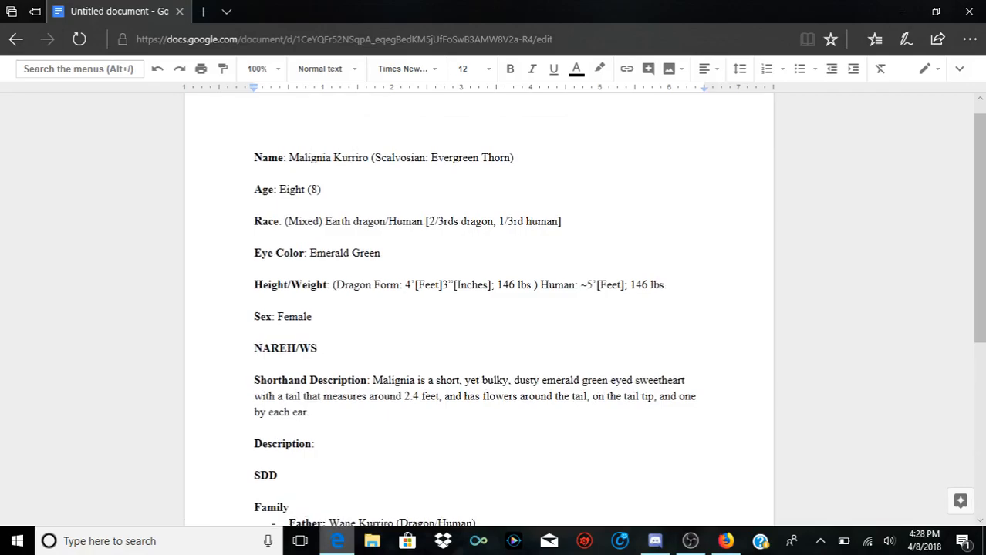
{"action": "scroll", "coordinate": [478, 309], "scroll_direction": "down", "scroll_amount": 2}
{"action": "left_click", "coordinate": [315, 314]}
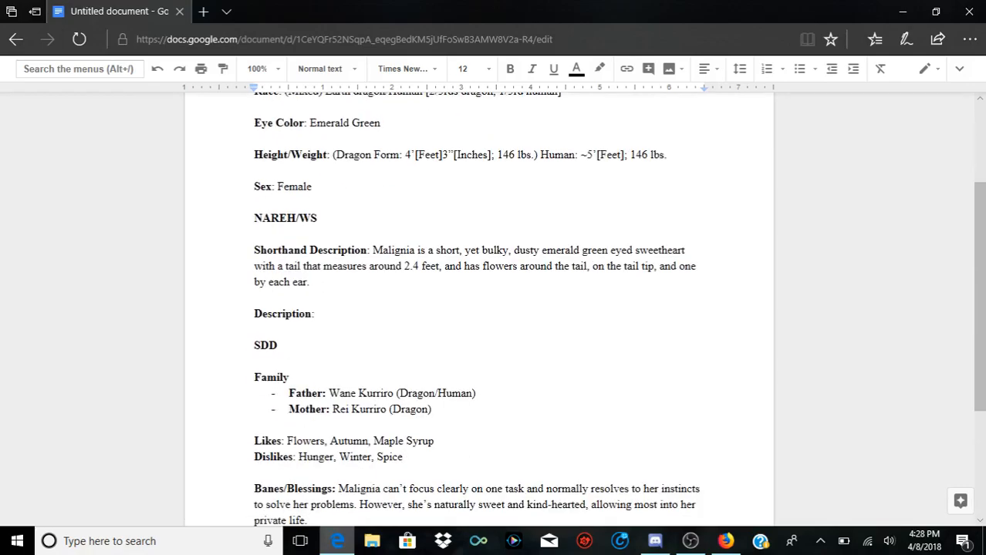
{"action": "scroll", "coordinate": [478, 309], "scroll_direction": "down", "scroll_amount": 3}
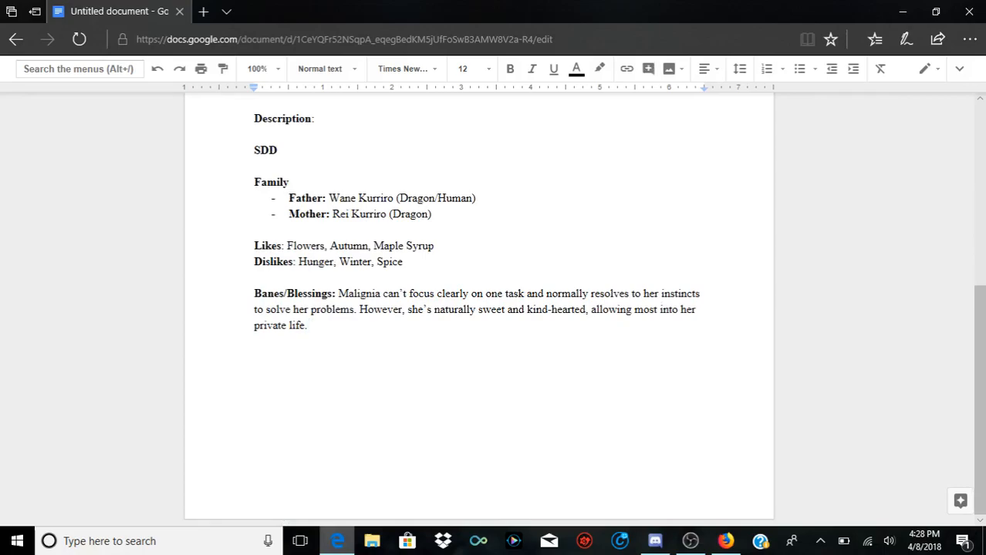
{"action": "key", "text": "Return"}
{"action": "key", "text": "Return"}
{"action": "type", "text": "Birthmark"}
{"action": "key", "text": "BackSpace"}
{"action": "key", "text": "BackSpace"}
{"action": "key", "text": "BackSpace"}
{"action": "key", "text": "BackSpace"}
{"action": "key", "text": "BackSpace"}
{"action": "key", "text": "BackSpace"}
{"action": "key", "text": "BackSpace"}
{"action": "key", "text": "BackSpace"}
{"action": "key", "text": "BackSpace"}
{"action": "type", "text": "Birth Dates"}
{"action": "key", "text": "BackSpace"}
{"action": "key", "text": "BackSpace"}
{"action": "key", "text": "BackSpace"}
{"action": "key", "text": "BackSpace"}
{"action": "key", "text": "BackSpace"}
{"action": "key", "text": "BackSpace"}
{"action": "key", "text": "BackSpace"}
{"action": "key", "text": "BackSpace"}
{"action": "key", "text": "BackSpace"}
{"action": "key", "text": "BackSpace"}
{"action": "key", "text": "BackSpace"}
Step: Add the bold label "Extra Info" below Banes/Blessings, followed by a colon that is not bold
{"action": "key", "text": "ctrl+b"}
{"action": "type", "text": "Extra Info"}
{"action": "key", "text": "ctrl+b"}
{"action": "type", "text": ":"}
Step: Begin the Extra Info entry with "Has a tail in human form"
{"action": "scroll", "coordinate": [478, 308], "scroll_direction": "up", "scroll_amount": 5}
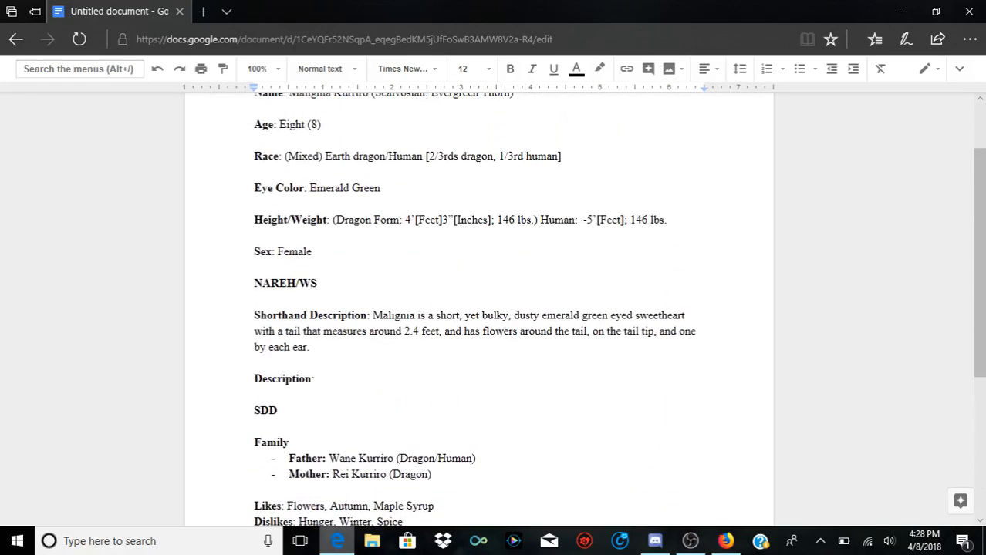
{"action": "scroll", "coordinate": [479, 309], "scroll_direction": "down", "scroll_amount": 5}
{"action": "double_click", "coordinate": [314, 357]}
{"action": "type", "text": "Has a tail in human form"}
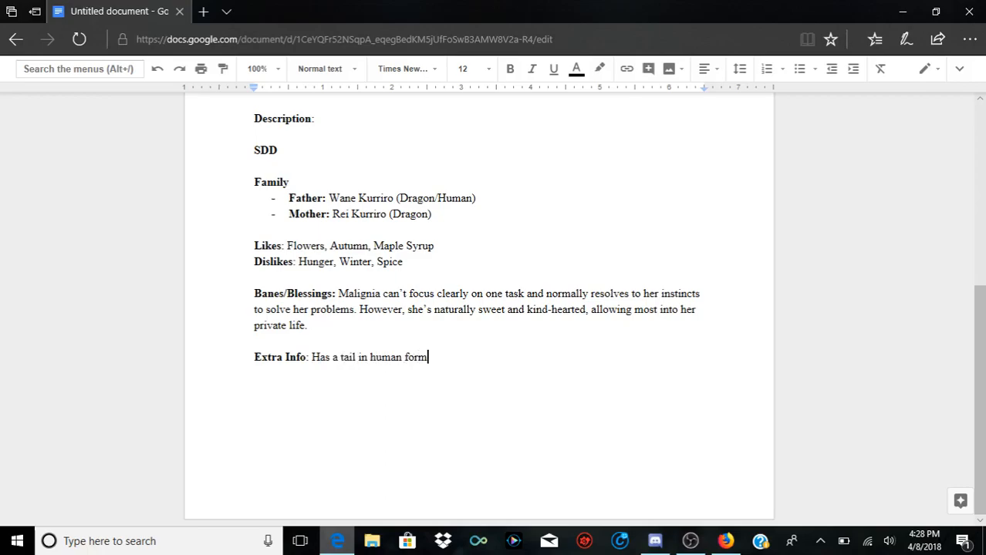
{"action": "type", "text": ", dragon features"}
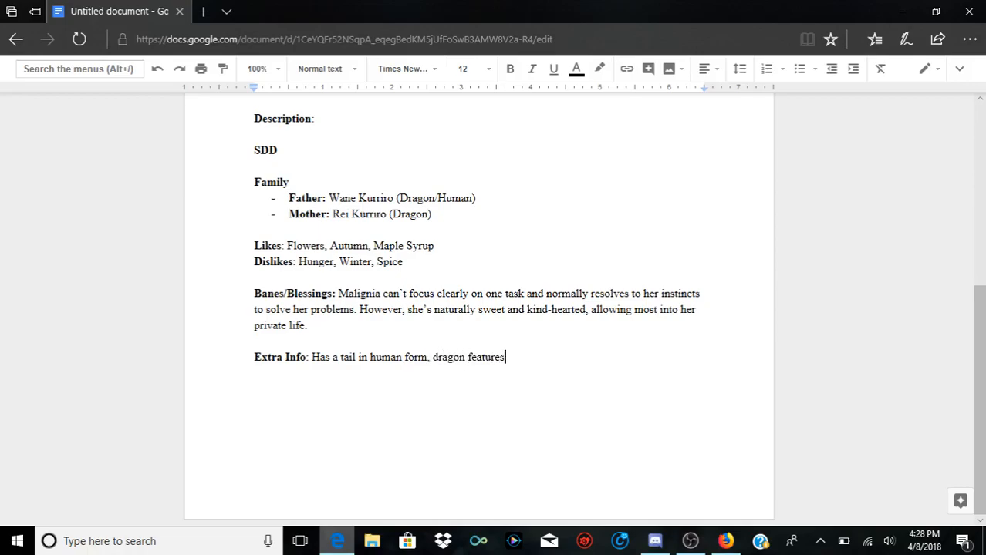
{"action": "type", "text": " while in human form"}
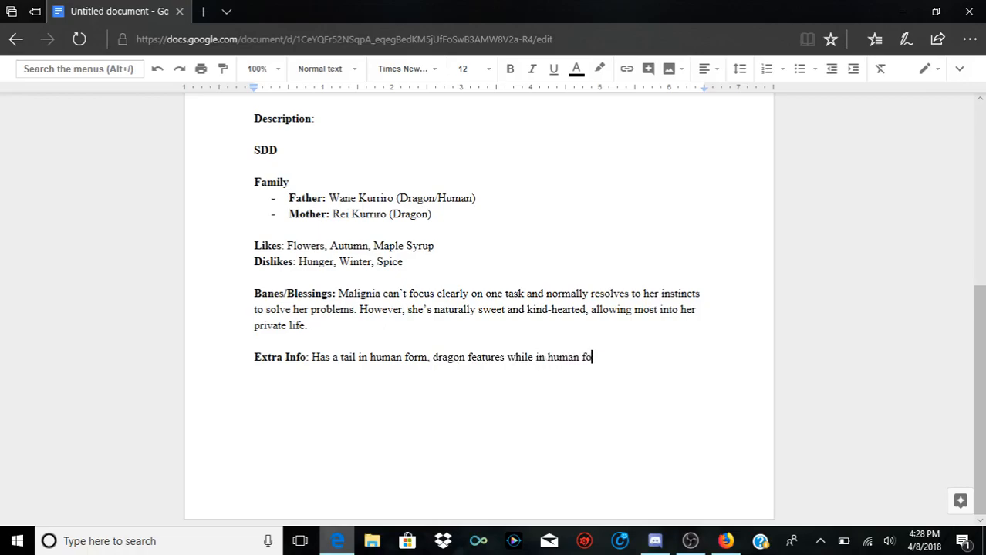
{"action": "type", "text": " include the fo"}
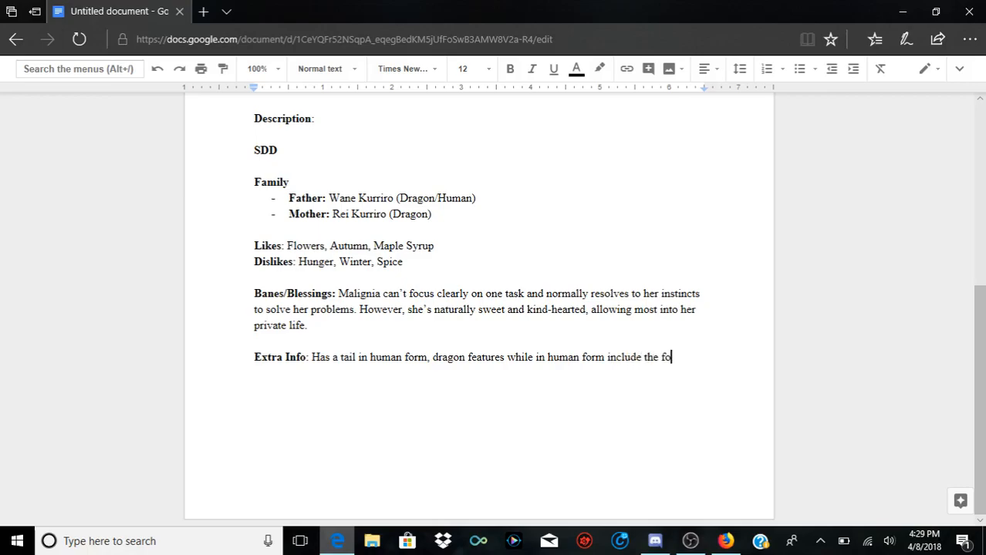
Step: Extend the Extra Info entry with ", dragon features while in human form include the flowers and pupils"
{"action": "key", "text": "BackSpace"}
{"action": "type", "text": "lowers"}
{"action": "type", "text": " and ey"}
{"action": "key", "text": "BackSpace"}
{"action": "key", "text": "BackSpace"}
{"action": "type", "text": "pupils"}
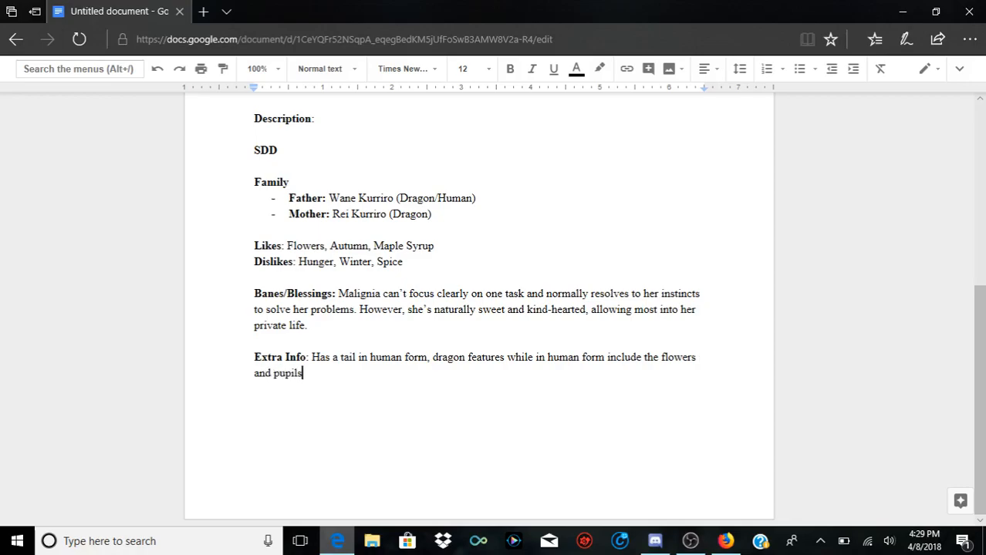
Step: Add "(Slits, cat-like)" after "pupils" on the same line of the Extra Info entry
{"action": "key", "text": "Return"}
{"action": "type", "text": "9"}
{"action": "key", "text": "BackSpace"}
{"action": "key", "text": "BackSpace"}
{"action": "type", "text": "(Slits,"}
{"action": "key", "text": "BackSpace"}
{"action": "key", "text": "BackSpace"}
{"action": "key", "text": "BackSpace"}
{"action": "key", "text": "BackSpace"}
{"action": "key", "text": "BackSpace"}
{"action": "key", "text": "BackSpace"}
{"action": "type", "text": "lits, cat-like)"}
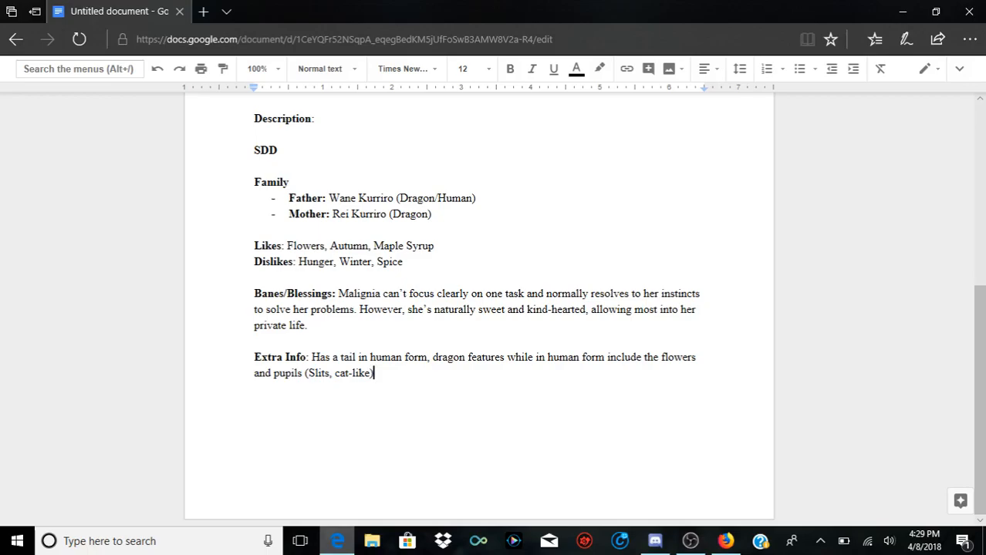
Step: Continue the Extra Info entry with ", hightened senses for the lack of"
{"action": "type", "text": ","}
{"action": "type", "text": "hightened senses"}
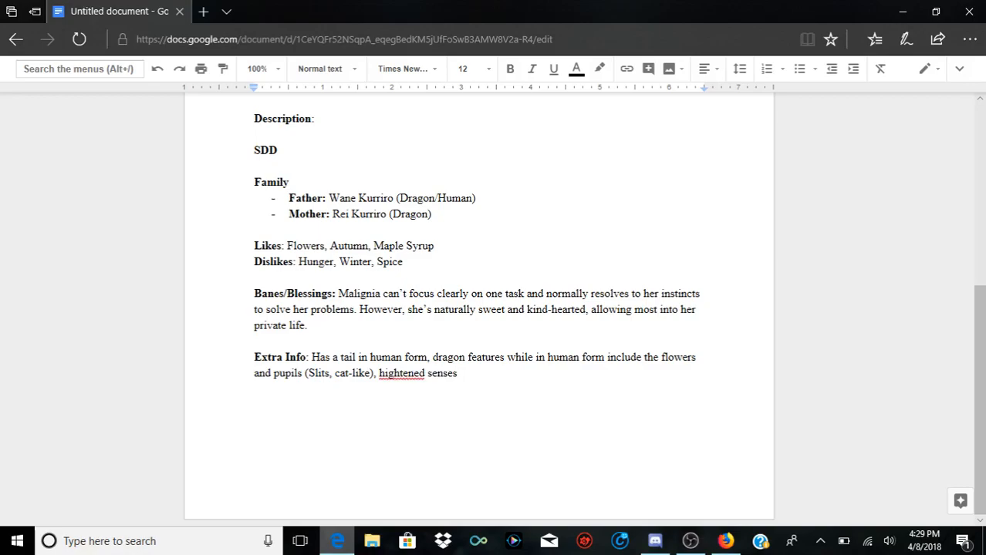
{"action": "type", "text": " for the lack of"}
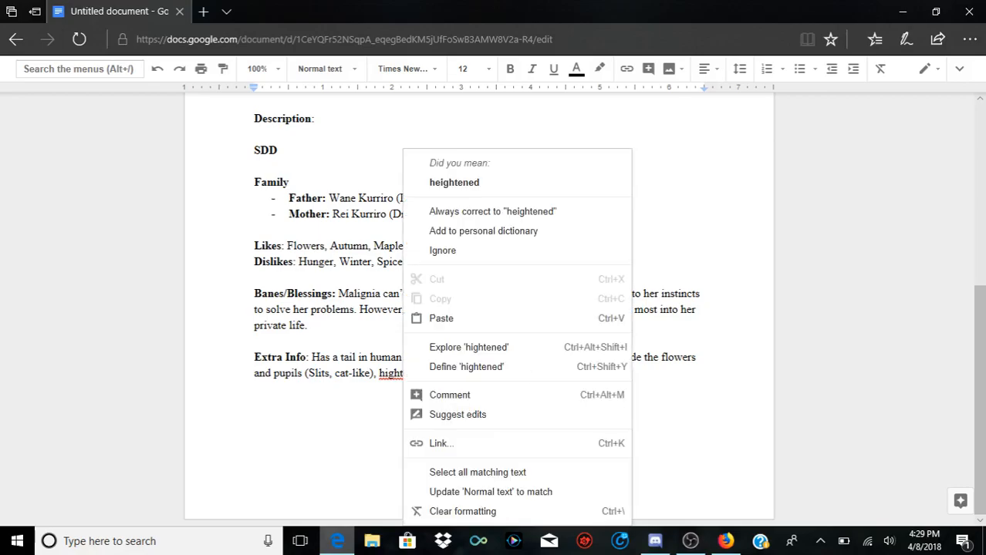
Step: Correct "hightened" to the suggested spelling "heightened" and complete the phrase with "the sensation of taste."
{"action": "left_click", "coordinate": [454, 182]}
{"action": "double_click", "coordinate": [533, 373]}
{"action": "double_click", "coordinate": [536, 373]}
{"action": "type", "text": "the"}
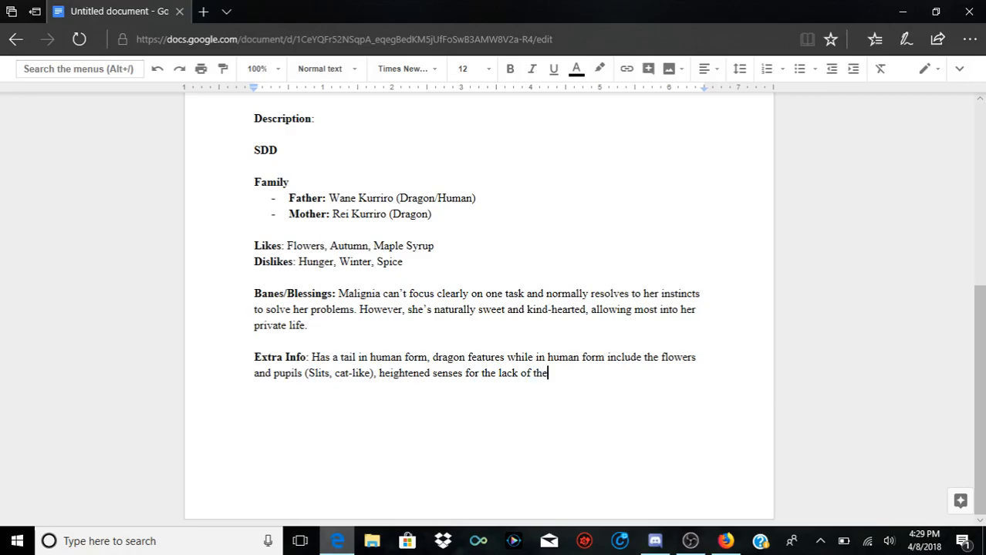
{"action": "type", "text": " sensation of"}
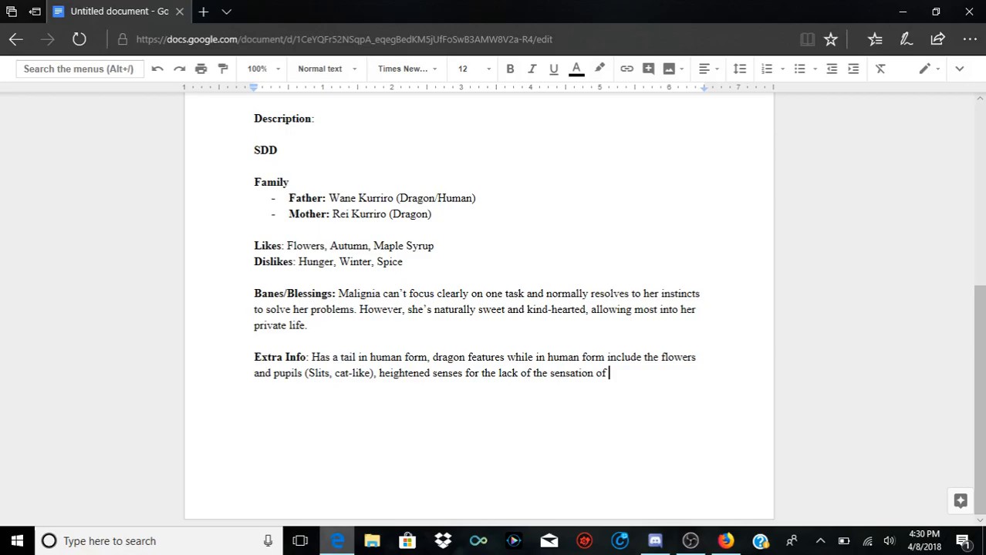
{"action": "type", "text": "taste. (The lack o"}
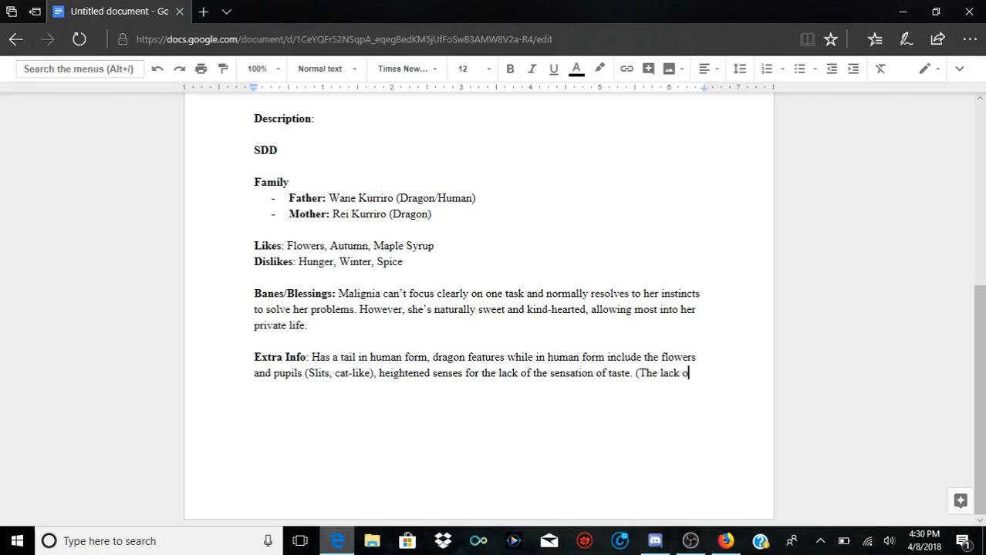
{"action": "type", "text": "f taste only goes so far "}
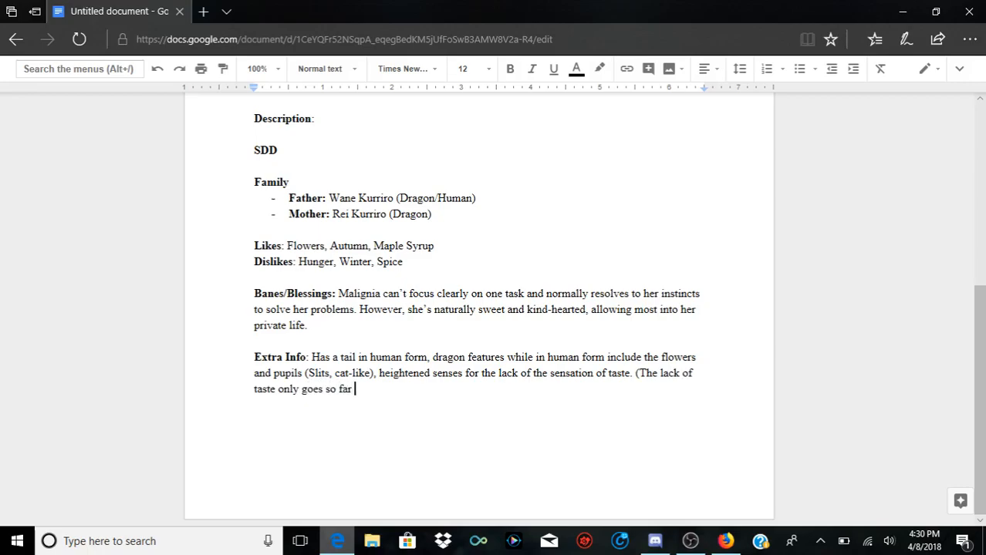
{"action": "type", "text": "as to tell if some"}
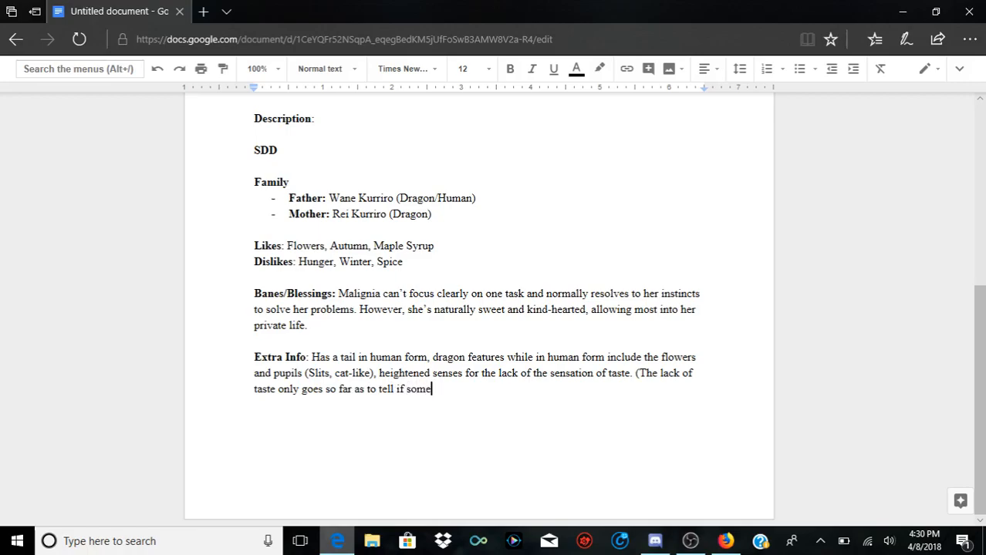
{"action": "type", "text": "thing is sweet, salty, "}
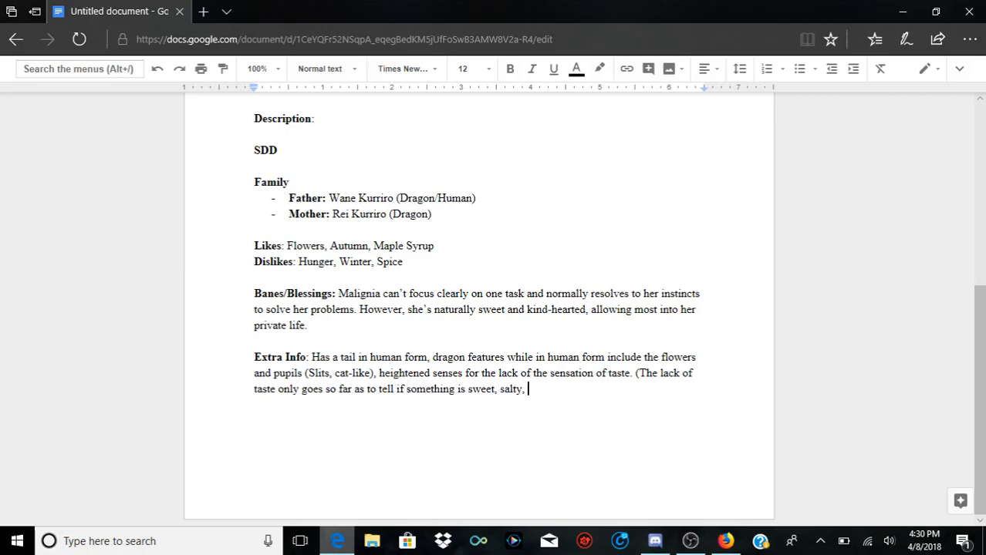
{"action": "type", "text": "or spicey. She cannot"}
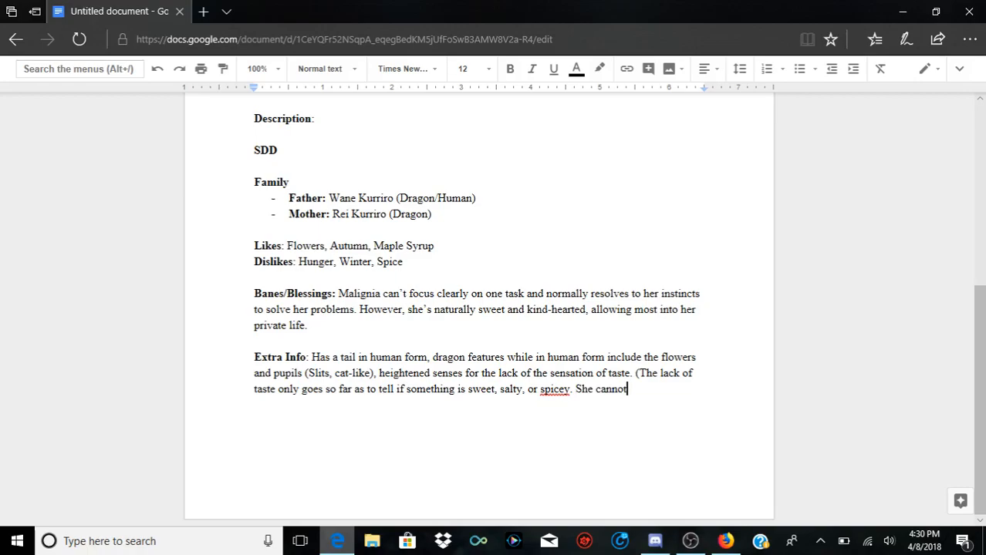
{"action": "type", "text": " differ"}
{"action": "type", "text": " if somethi"}
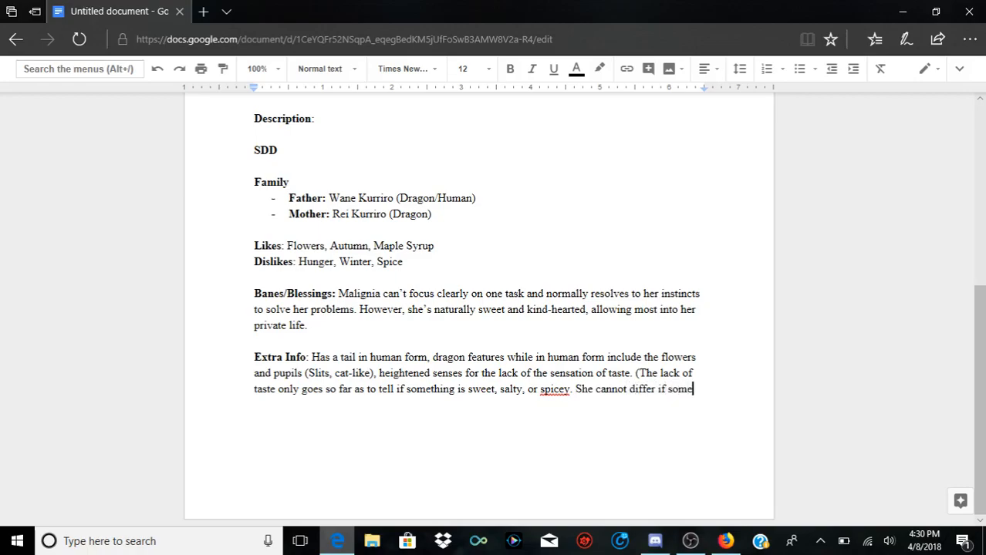
{"action": "type", "text": "ng tastes"}
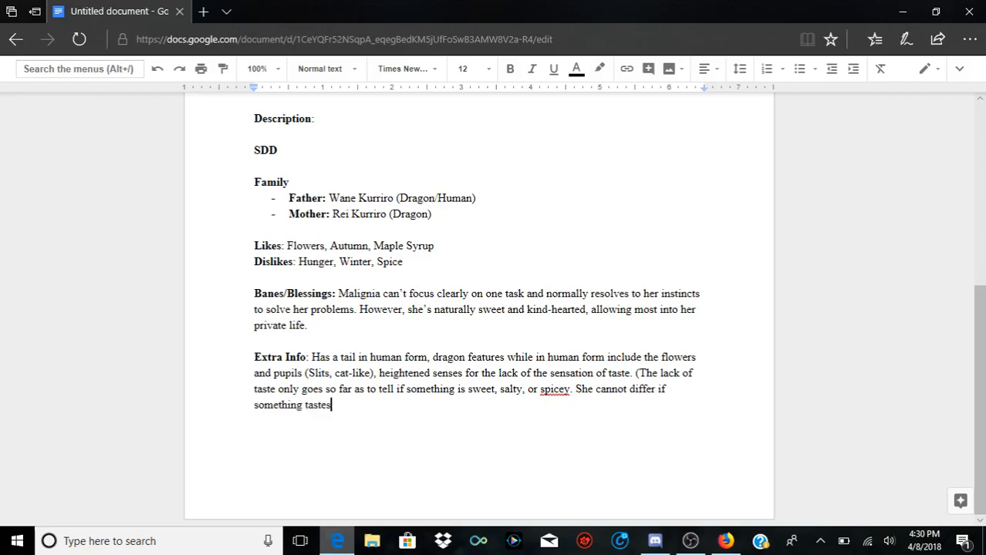
{"action": "type", "text": " different from ch"}
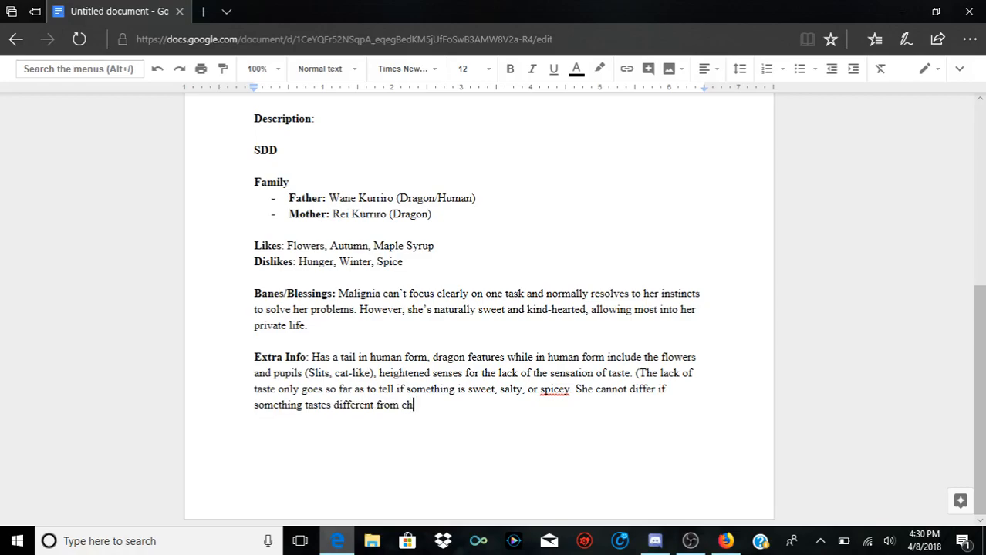
{"action": "type", "text": "ickem to pork"}
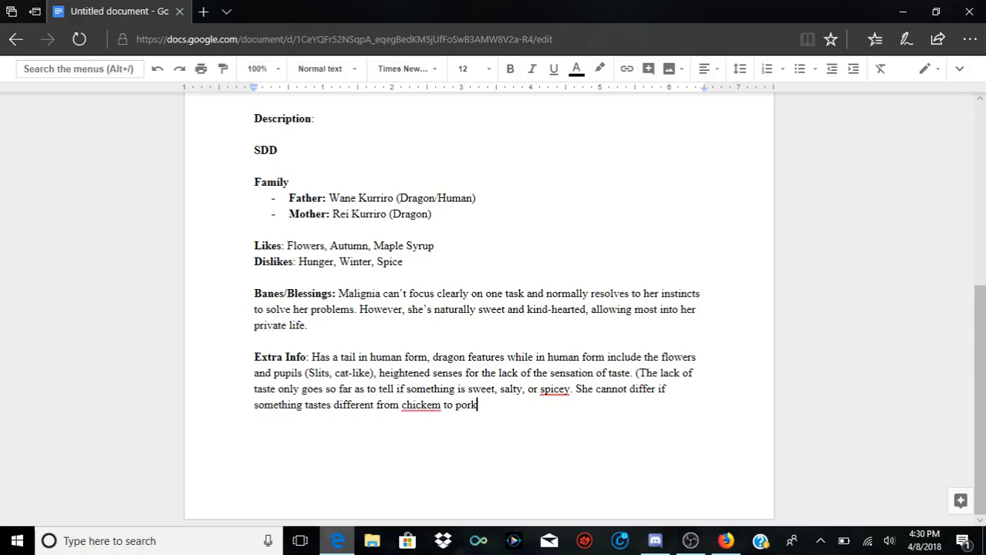
{"action": "type", "text": ", but can tell the different "}
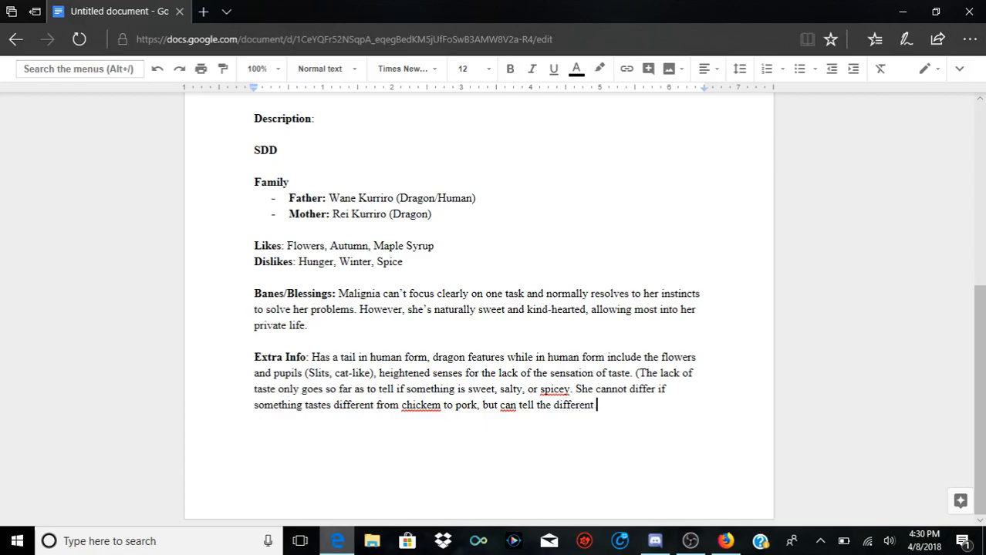
{"action": "type", "text": "in fruits, flowers, "}
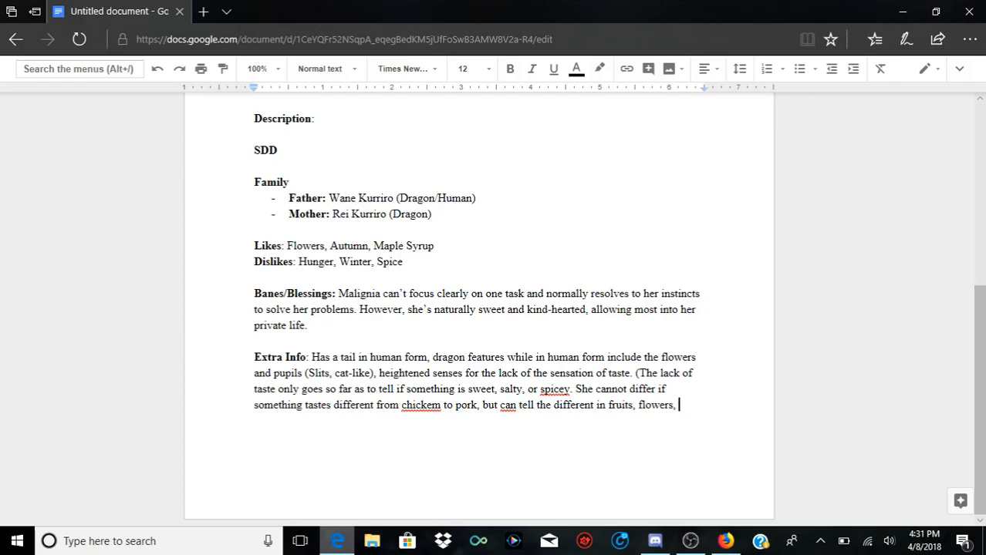
{"action": "type", "text": "candy, and stea"}
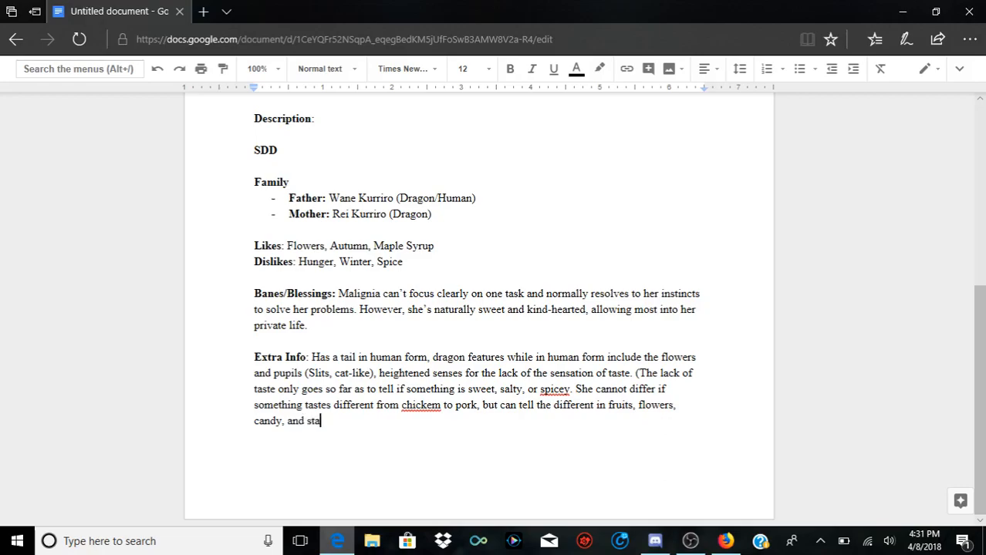
{"action": "type", "text": "k.)"}
Step: Finish the parenthetical note with "tell the different in fruits, flowers, candy, and steak.)" and correct "chickem" to "chicken"
{"action": "key", "text": "BackSpace"}
{"action": "type", "text": "n"}
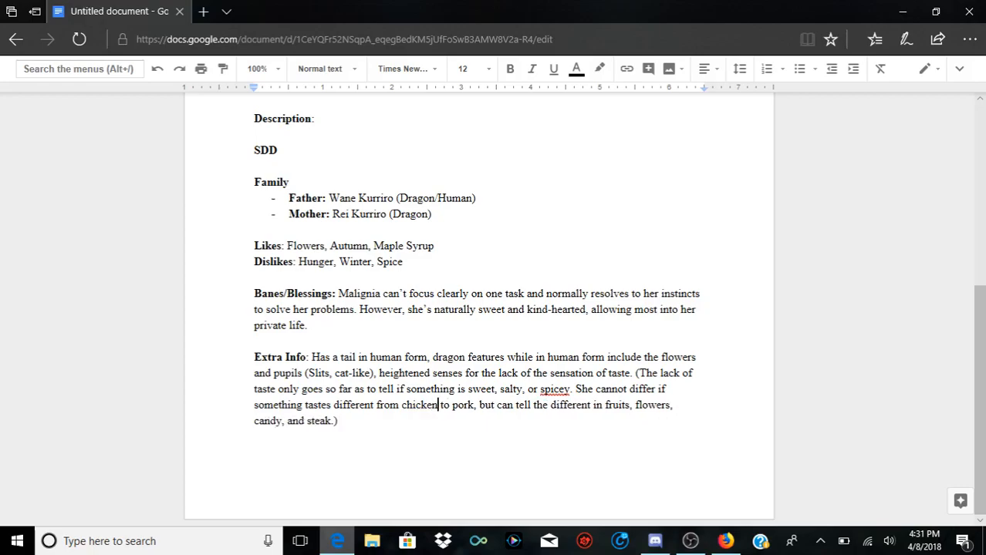
Step: Delete the last character at the end of the Extra Info entry
{"action": "scroll", "coordinate": [478, 309], "scroll_direction": "up", "scroll_amount": 5}
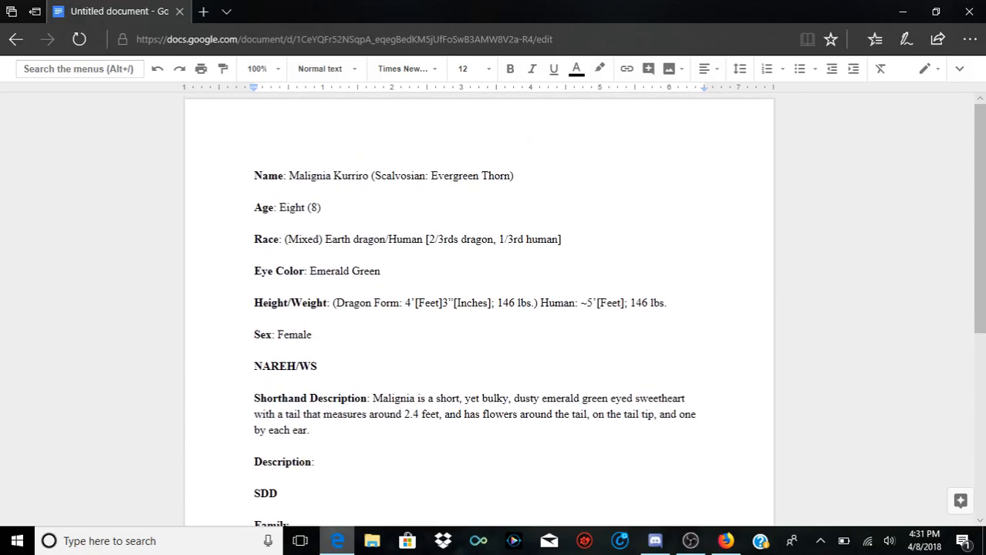
{"action": "scroll", "coordinate": [478, 309], "scroll_direction": "down", "scroll_amount": 5}
{"action": "left_click", "coordinate": [341, 421]}
{"action": "key", "text": "BackSpace"}
{"action": "scroll", "coordinate": [478, 308], "scroll_direction": "up", "scroll_amount": 4}
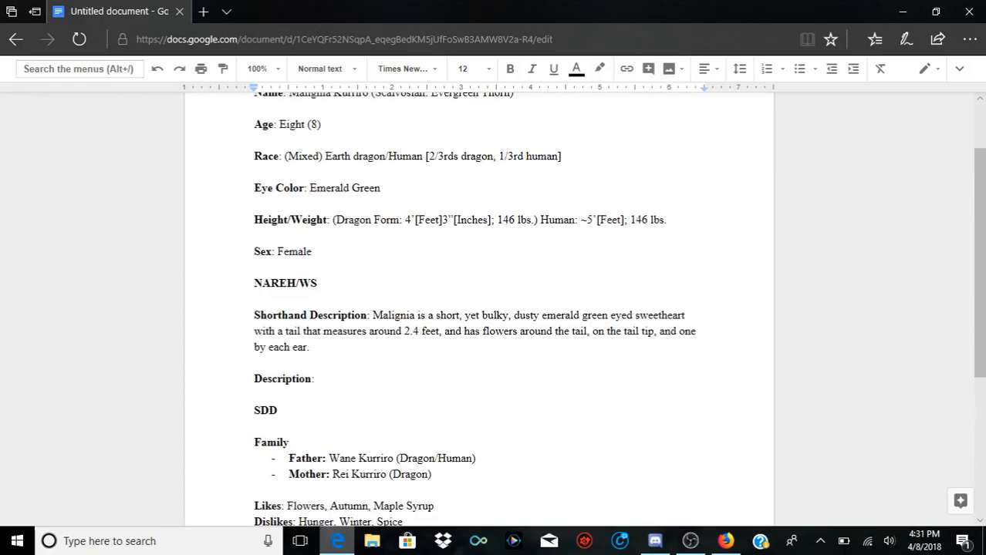
Step: Add "(Biology)" after the bold NAREH/WS heading
{"action": "scroll", "coordinate": [478, 309], "scroll_direction": "up", "scroll_amount": 1}
{"action": "left_click", "coordinate": [263, 176]}
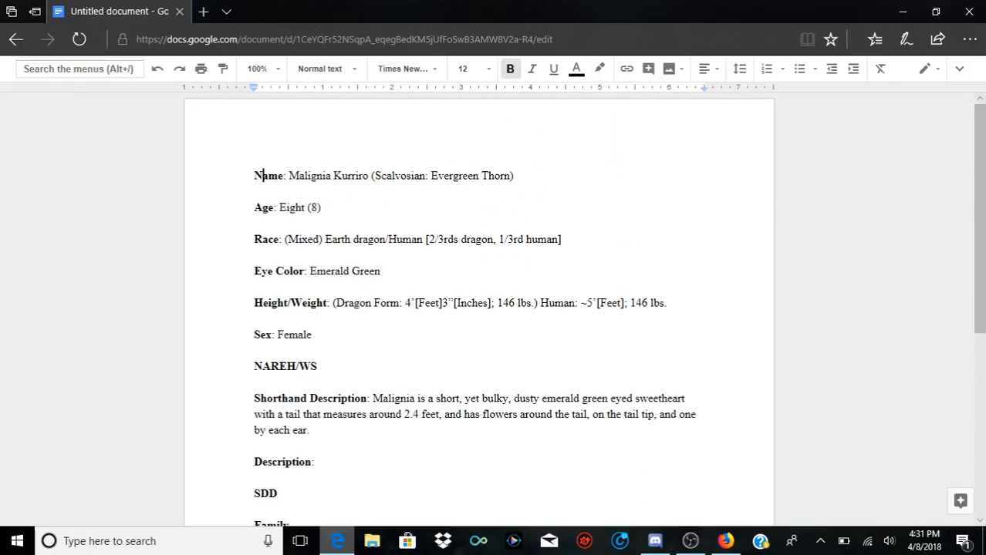
{"action": "scroll", "coordinate": [478, 309], "scroll_direction": "down", "scroll_amount": 1}
{"action": "left_click_drag", "start_coordinate": [254, 302], "coordinate": [317, 302]}
{"action": "left_click", "coordinate": [318, 302]}
{"action": "type", "text": "(B"}
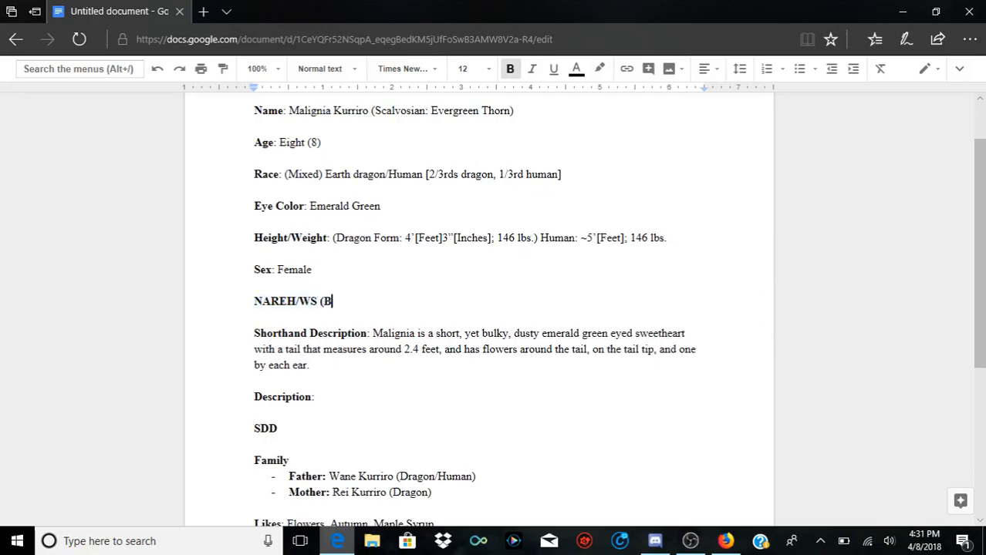
{"action": "type", "text": "iology)"}
Step: Add "(Vision, Touch, Smell)" after the bold SDD heading
{"action": "left_click", "coordinate": [772, 429]}
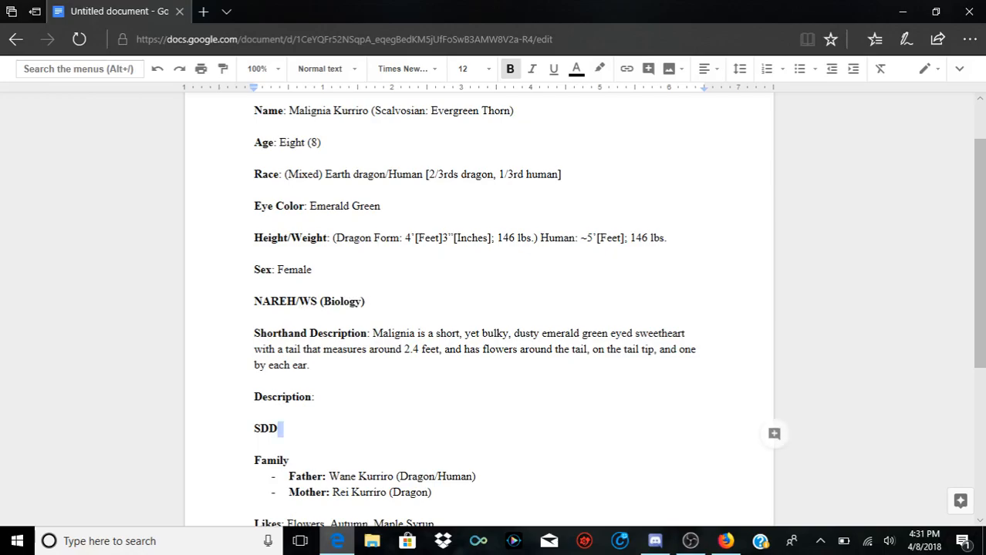
{"action": "type", "text": "(V"}
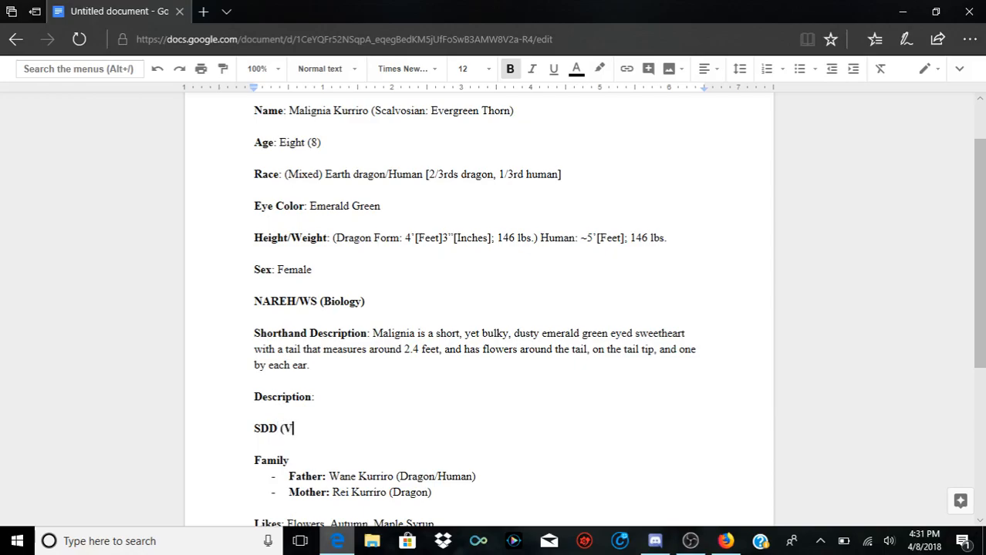
{"action": "type", "text": "ision, Touch,"}
{"action": "type", "text": "Smell)"}
{"action": "scroll", "coordinate": [479, 309], "scroll_direction": "down", "scroll_amount": 3}
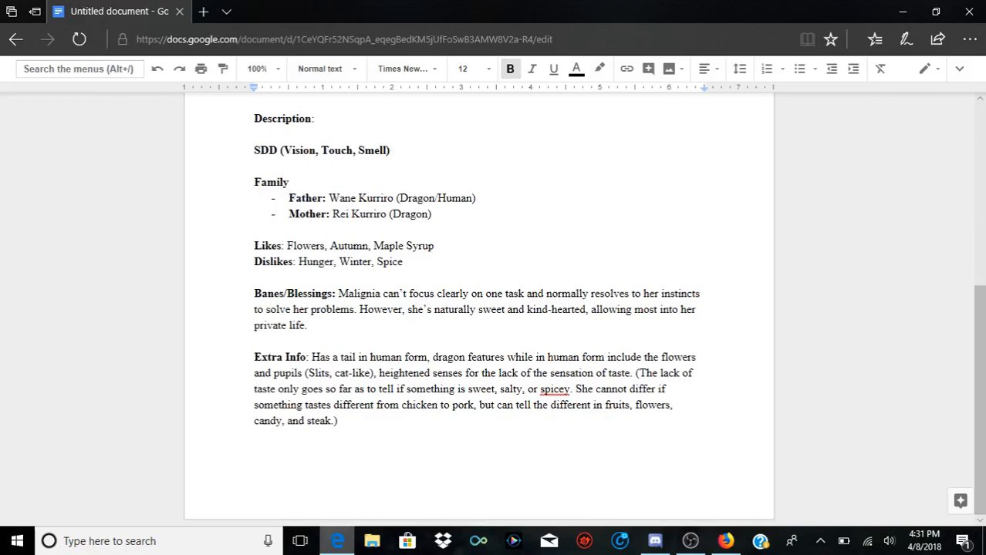
{"action": "left_click_drag", "start_coordinate": [255, 182], "coordinate": [342, 422]}
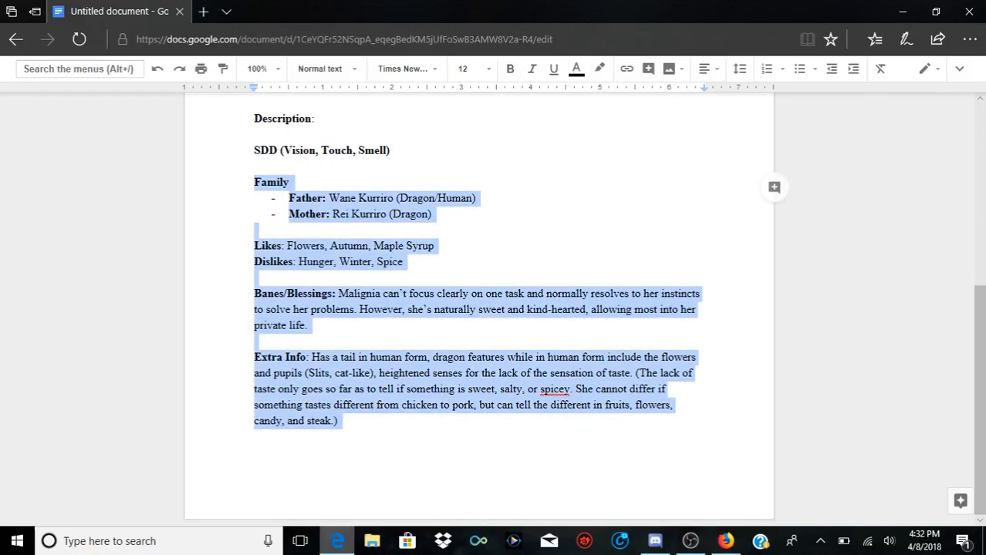
{"action": "left_click", "coordinate": [341, 422]}
{"action": "key", "text": "Return"}
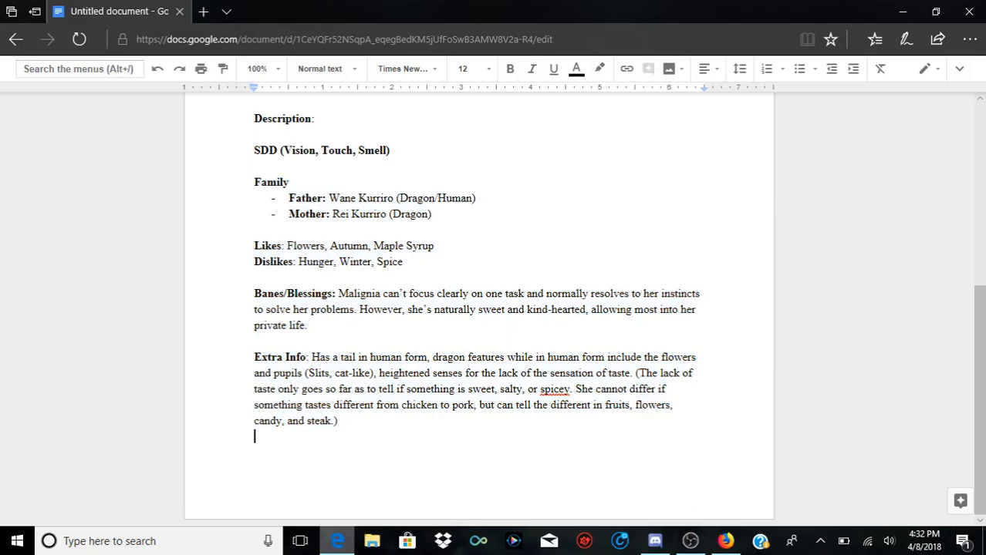
{"action": "key", "text": "ctrl+Return"}
{"action": "key", "text": "BackSpace"}
Step: Correct "spicey" to "spicy" in the Extra Info entry
{"action": "left_click", "coordinate": [561, 389]}
{"action": "key", "text": "Delete"}
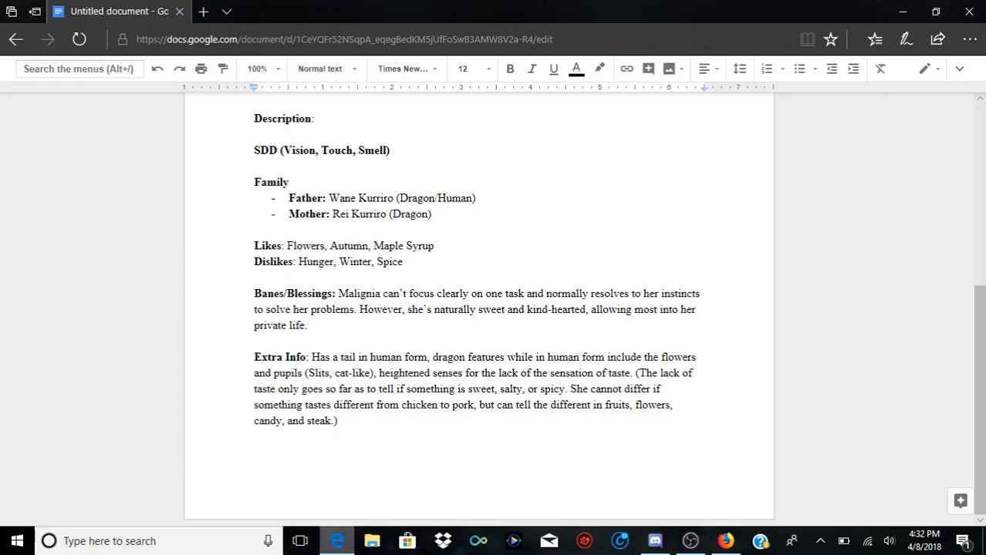
Step: Insert a new bold "Diet" label between the Sex entry and the NAREH/WS heading, keeping a blank line around it
{"action": "scroll", "coordinate": [478, 308], "scroll_direction": "up", "scroll_amount": 3}
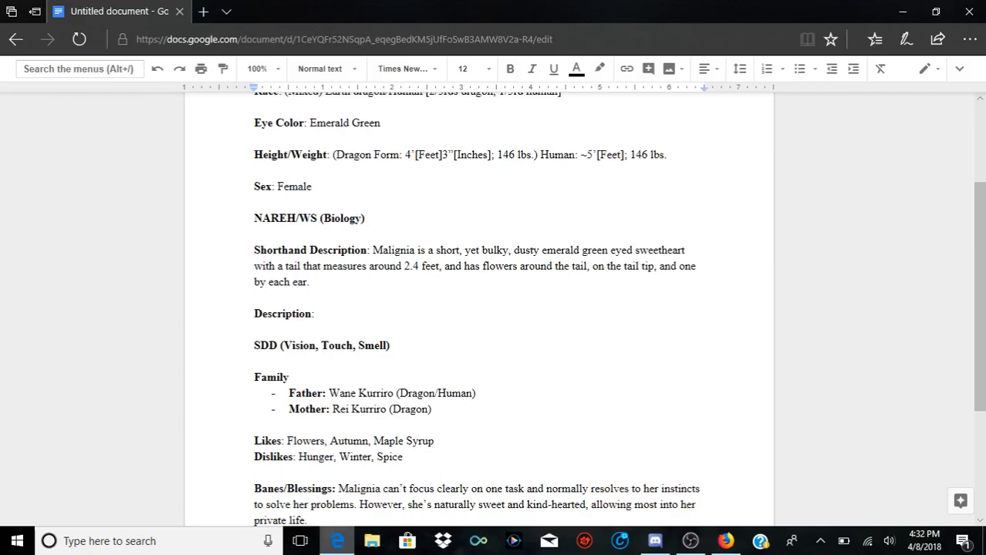
{"action": "scroll", "coordinate": [478, 309], "scroll_direction": "up", "scroll_amount": 3}
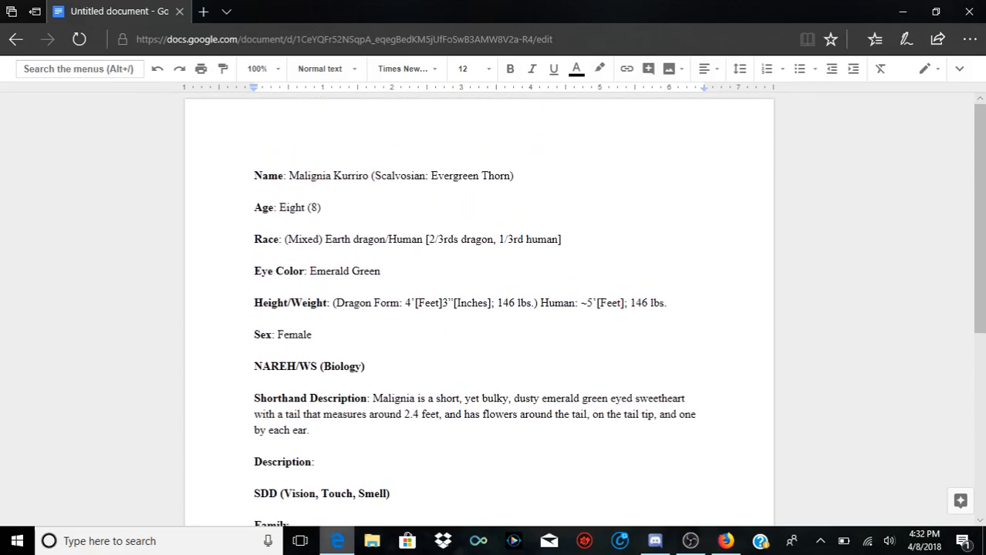
{"action": "scroll", "coordinate": [478, 308], "scroll_direction": "down", "scroll_amount": 5}
{"action": "scroll", "coordinate": [478, 308], "scroll_direction": "up", "scroll_amount": 3}
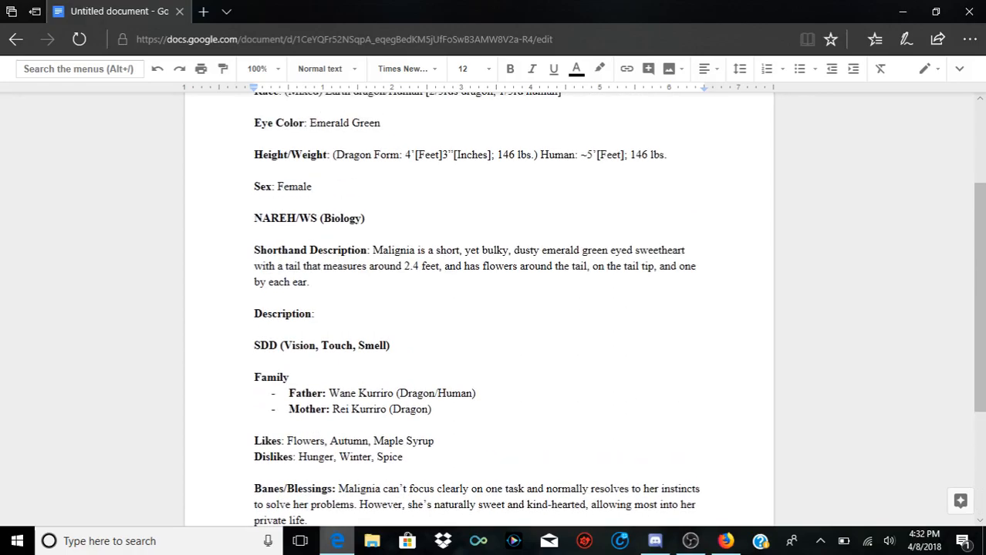
{"action": "scroll", "coordinate": [478, 308], "scroll_direction": "up", "scroll_amount": 2}
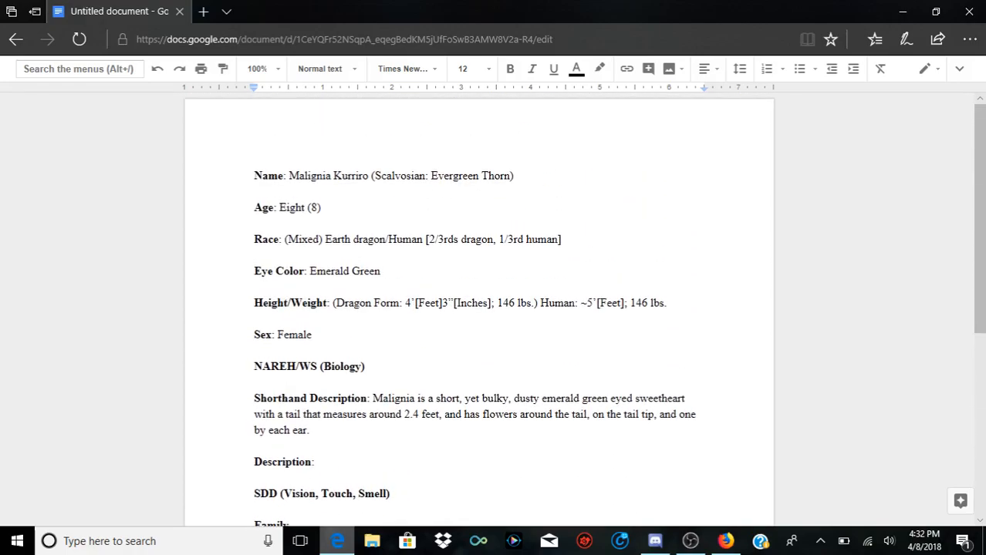
{"action": "left_click_drag", "start_coordinate": [254, 366], "coordinate": [317, 366]}
{"action": "left_click", "coordinate": [344, 366]}
{"action": "double_click", "coordinate": [314, 334]}
{"action": "left_click", "coordinate": [313, 335]}
{"action": "key", "text": "Return"}
{"action": "key", "text": "Return"}
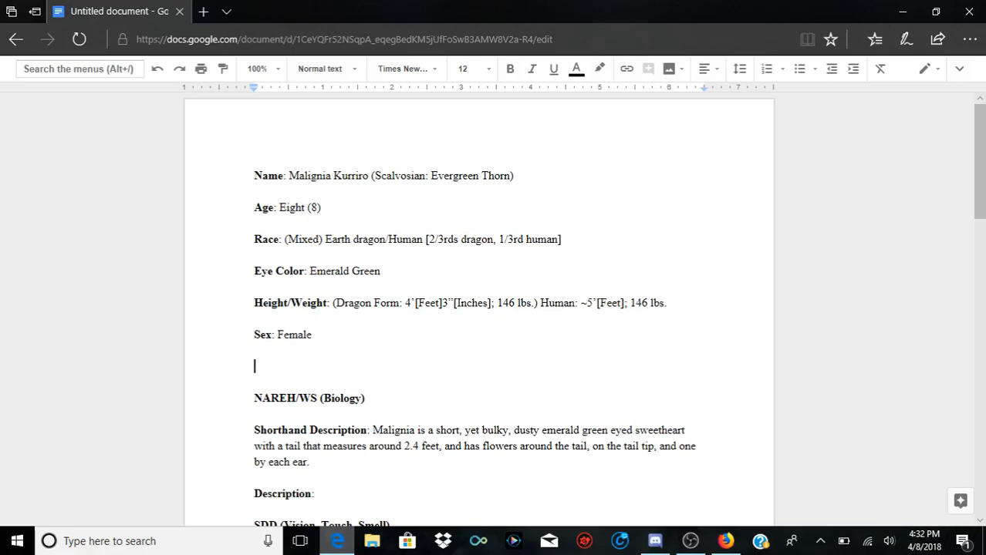
{"action": "key", "text": "ctrl+b"}
{"action": "type", "text": "Diet"}
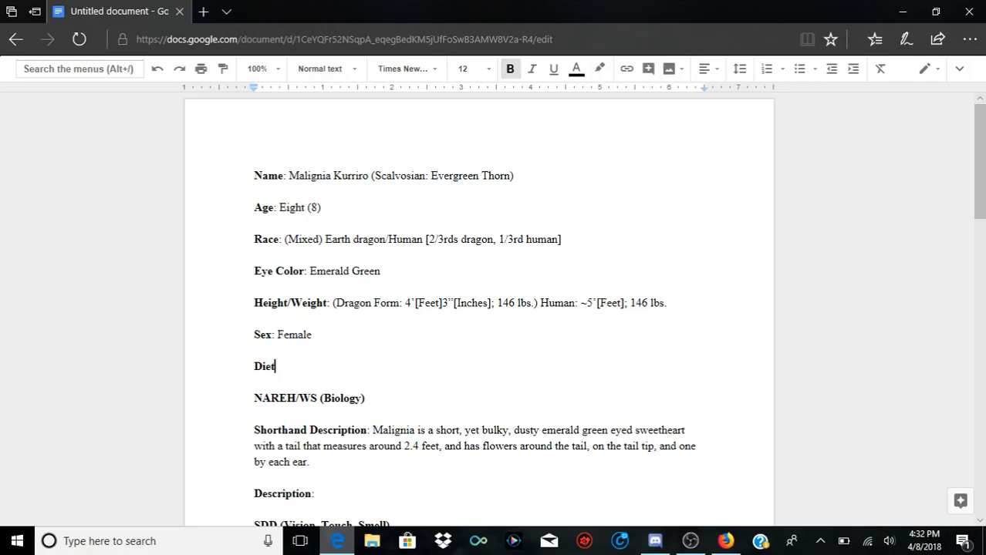
{"action": "type", "text": "http://www.scp-unity.com/download"}
{"action": "key", "text": "BackSpace"}
{"action": "key", "text": "BackSpace"}
{"action": "key", "text": "BackSpace"}
{"action": "key", "text": "BackSpace"}
{"action": "key", "text": "BackSpace"}
{"action": "key", "text": "BackSpace"}
{"action": "key", "text": "BackSpace"}
{"action": "key", "text": "BackSpace"}
{"action": "key", "text": "BackSpace"}
{"action": "key", "text": "BackSpace"}
{"action": "key", "text": "BackSpace"}
{"action": "key", "text": "BackSpace"}
{"action": "key", "text": "BackSpace"}
{"action": "key", "text": "BackSpace"}
{"action": "key", "text": "BackSpace"}
{"action": "key", "text": "BackSpace"}
{"action": "key", "text": "BackSpace"}
{"action": "key", "text": "BackSpace"}
{"action": "key", "text": "BackSpace"}
{"action": "key", "text": "BackSpace"}
{"action": "key", "text": "BackSpace"}
{"action": "key", "text": "BackSpace"}
{"action": "key", "text": "BackSpace"}
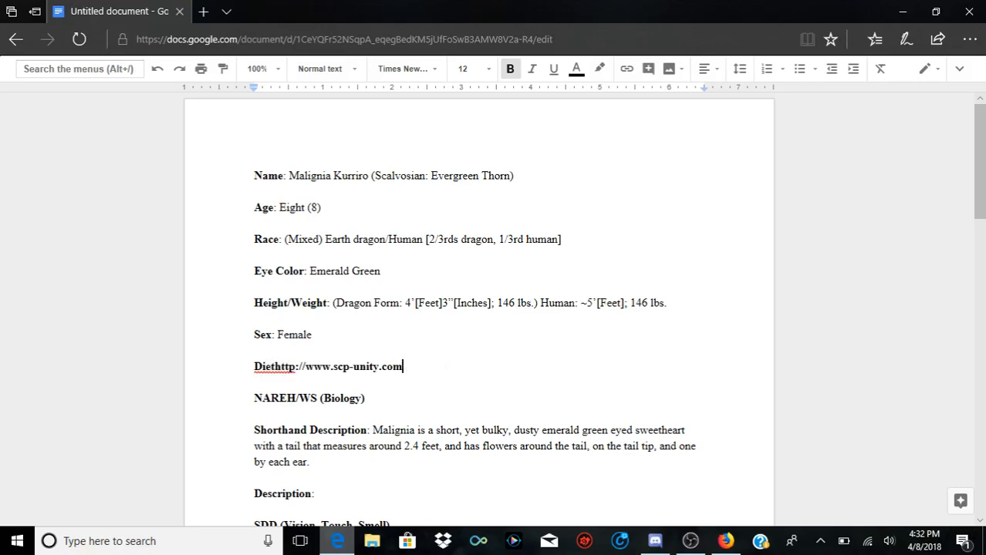
{"action": "key", "text": "BackSpace"}
{"action": "key", "text": "BackSpace"}
{"action": "key", "text": "BackSpace"}
{"action": "key", "text": "BackSpace"}
{"action": "key", "text": "BackSpace"}
{"action": "key", "text": "BackSpace"}
{"action": "key", "text": "BackSpace"}
{"action": "key", "text": "BackSpace"}
{"action": "key", "text": "BackSpace"}
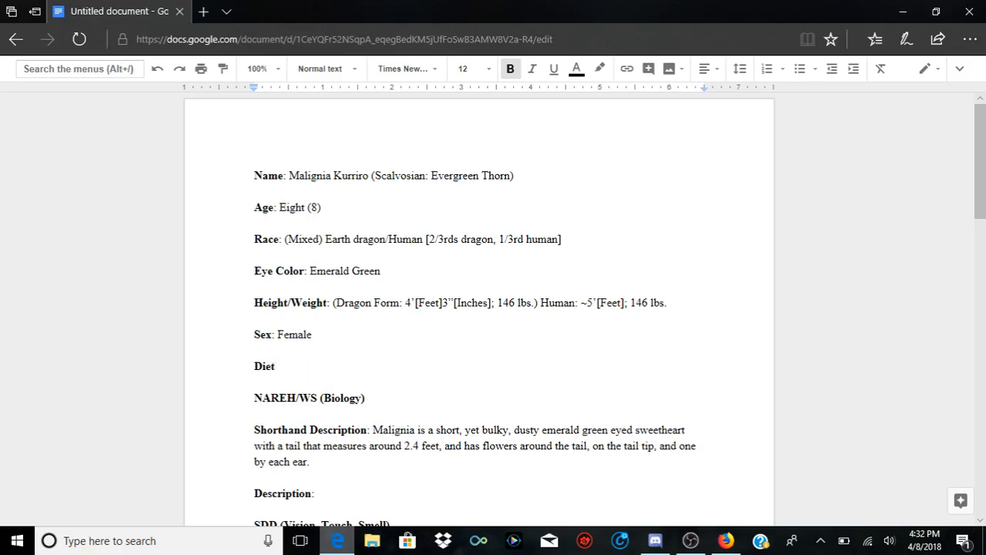
Step: Add a non-bold colon after Diet and begin its entry with "Steak, berries, leaves, tree bark,"
{"action": "key", "text": "ctrl+b"}
{"action": "type", "text": ":"}
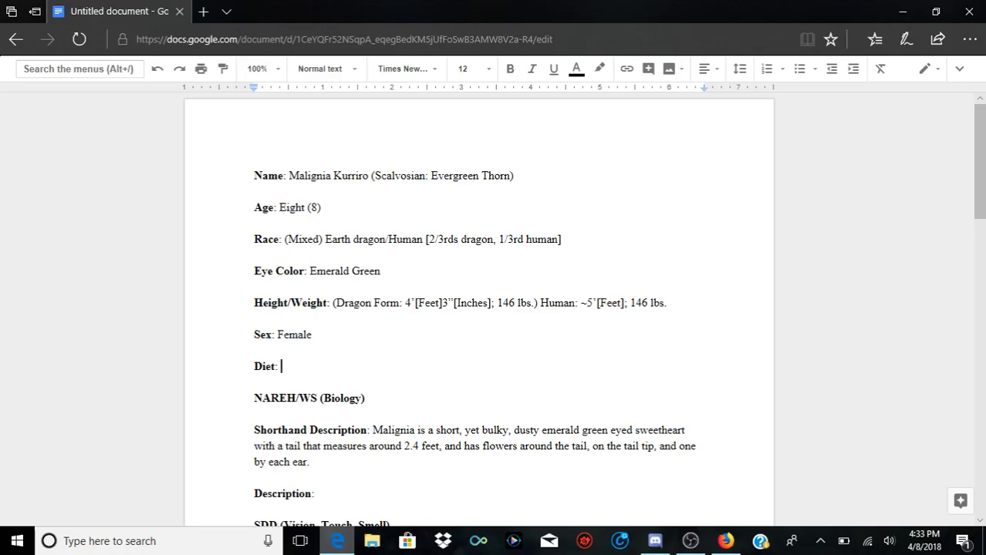
{"action": "type", "text": "eak,"}
{"action": "type", "text": "berries, leaves,"}
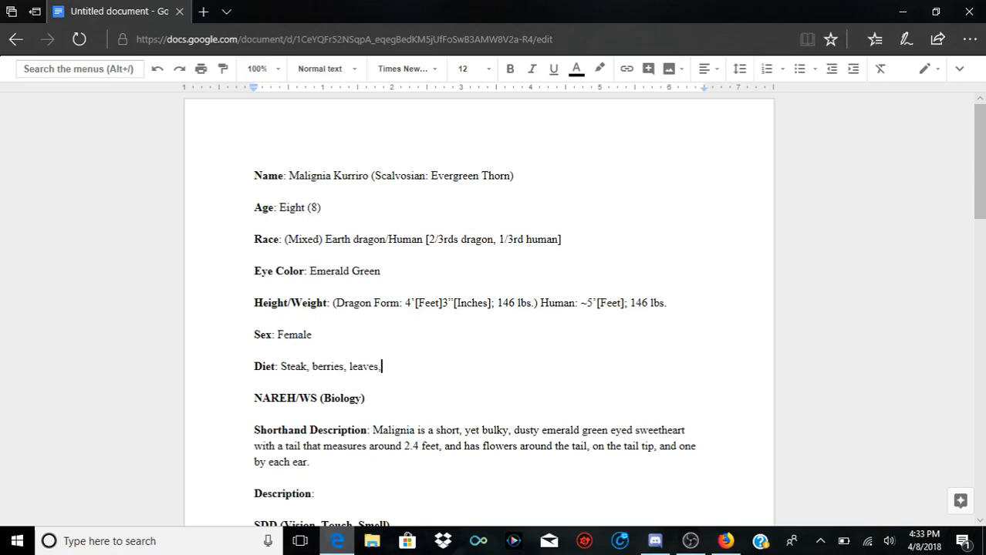
{"action": "type", "text": " tree bark,"}
Step: Finish the Diet entry with "vegetables."
{"action": "type", "text": "veggieseeeeeeee"}
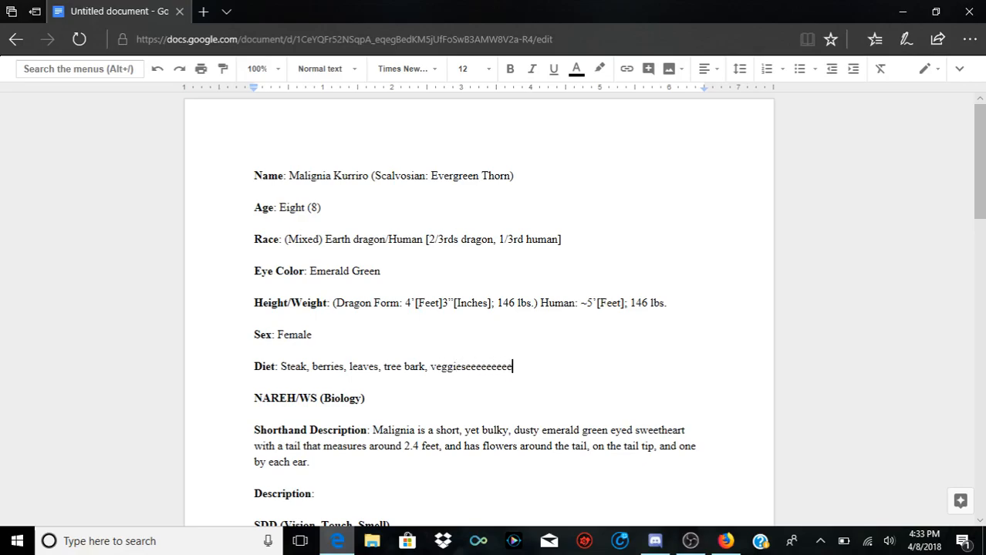
{"action": "key", "text": "BackSpace"}
{"action": "key", "text": "BackSpace"}
{"action": "key", "text": "BackSpace"}
{"action": "key", "text": "BackSpace"}
{"action": "key", "text": "BackSpace"}
{"action": "key", "text": "BackSpace"}
{"action": "key", "text": "BackSpace"}
{"action": "key", "text": "BackSpace"}
{"action": "key", "text": "BackSpace"}
{"action": "key", "text": "BackSpace"}
{"action": "key", "text": "BackSpace"}
{"action": "key", "text": "BackSpace"}
{"action": "type", "text": "etables"}
{"action": "type", "text": "d"}
{"action": "key", "text": "BackSpace"}
{"action": "key", "text": "BackSpace"}
{"action": "type", "text": "."}
{"action": "key", "text": "BackSpace"}
{"action": "type", "text": "."}
Step: Look through the profile sheet to check the layout of its entries and the empty Description
{"action": "scroll", "coordinate": [478, 309], "scroll_direction": "down", "scroll_amount": 10}
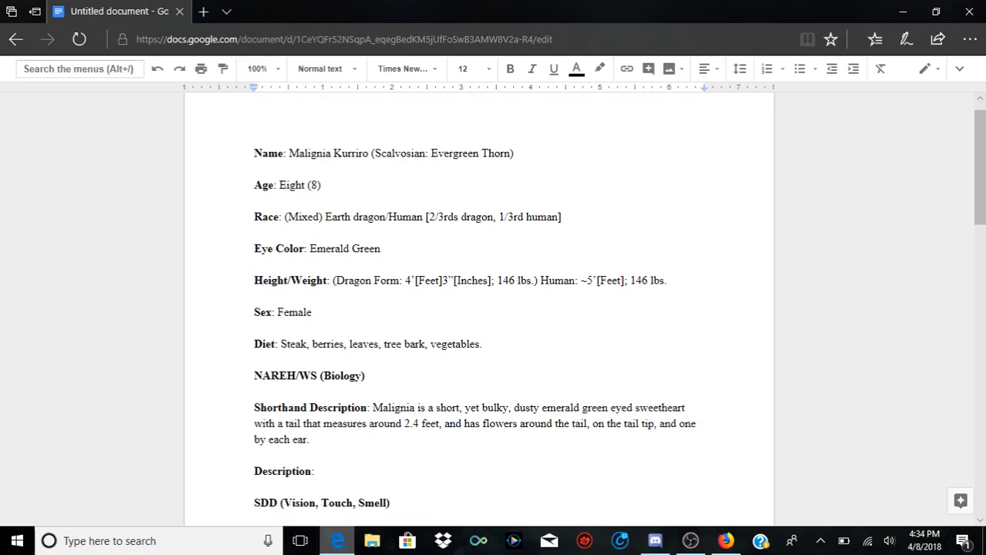
{"action": "scroll", "coordinate": [478, 309], "scroll_direction": "up", "scroll_amount": 4}
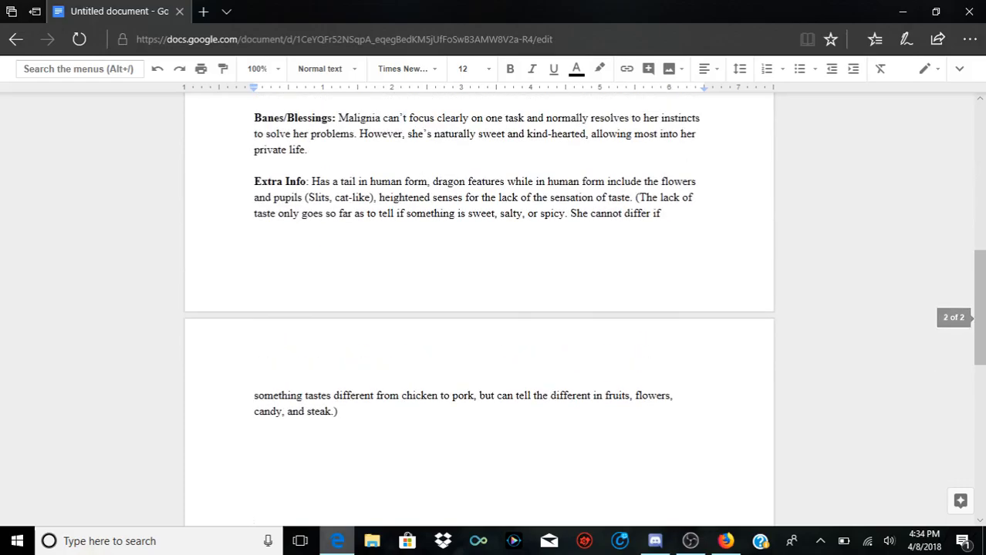
{"action": "scroll", "coordinate": [478, 309], "scroll_direction": "up", "scroll_amount": 3}
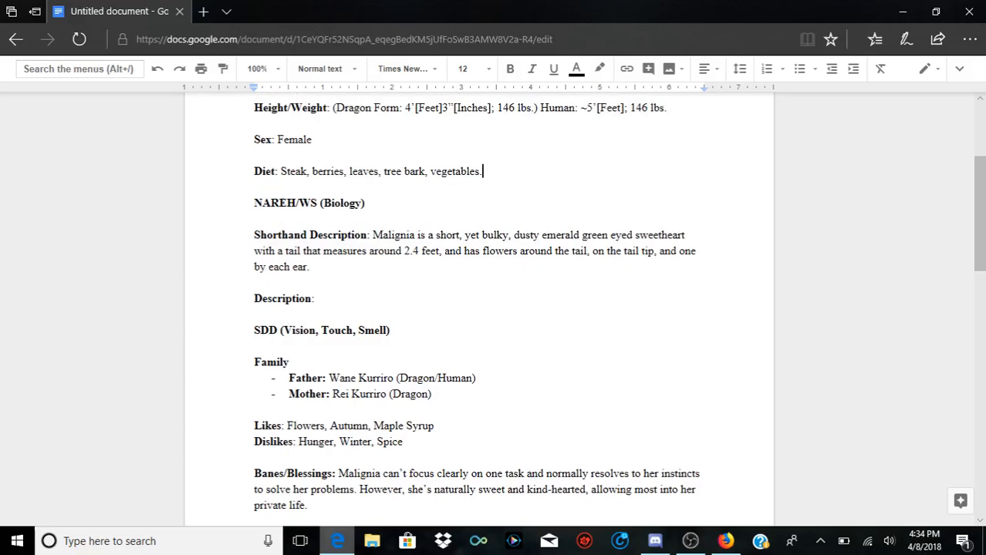
{"action": "scroll", "coordinate": [478, 308], "scroll_direction": "up", "scroll_amount": 2}
{"action": "scroll", "coordinate": [478, 309], "scroll_direction": "down", "scroll_amount": 3}
{"action": "scroll", "coordinate": [478, 309], "scroll_direction": "up", "scroll_amount": 1}
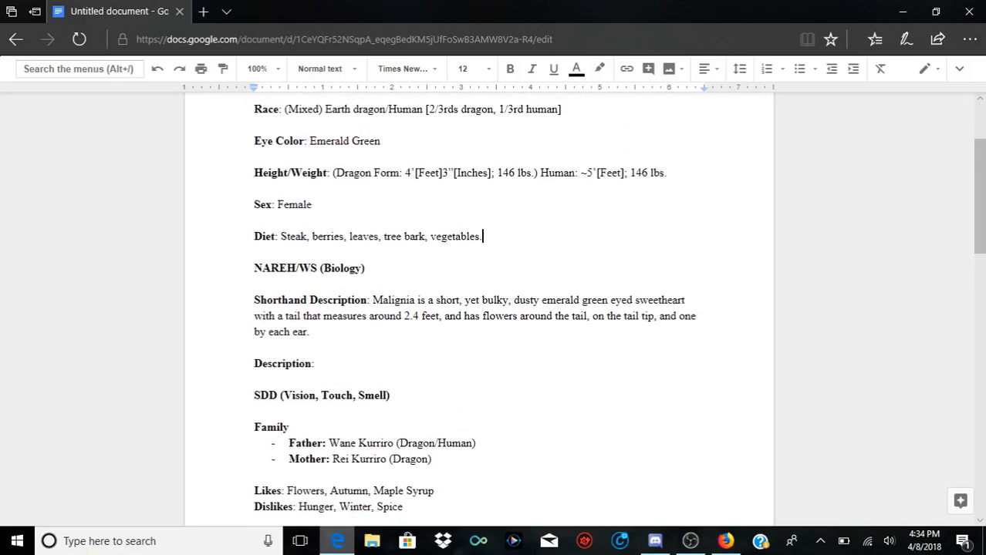
{"action": "scroll", "coordinate": [479, 308], "scroll_direction": "down", "scroll_amount": 2}
{"action": "left_click", "coordinate": [316, 234]}
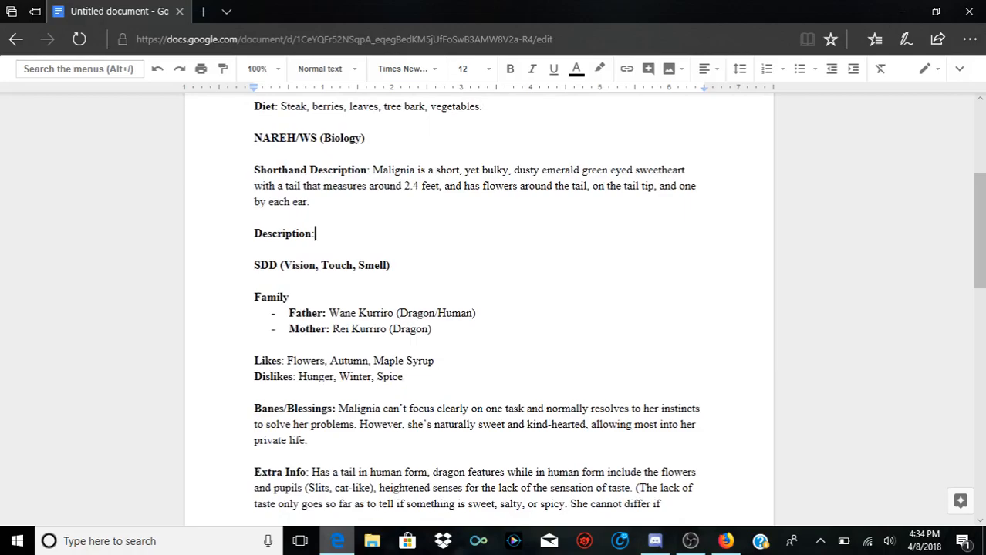
{"action": "scroll", "coordinate": [478, 309], "scroll_direction": "up", "scroll_amount": 3}
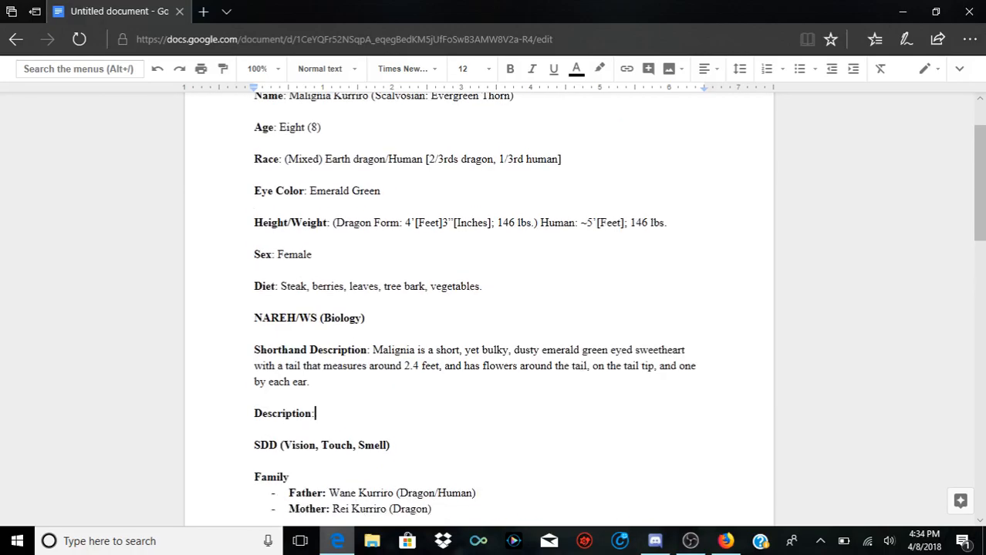
{"action": "scroll", "coordinate": [478, 309], "scroll_direction": "up", "scroll_amount": 2}
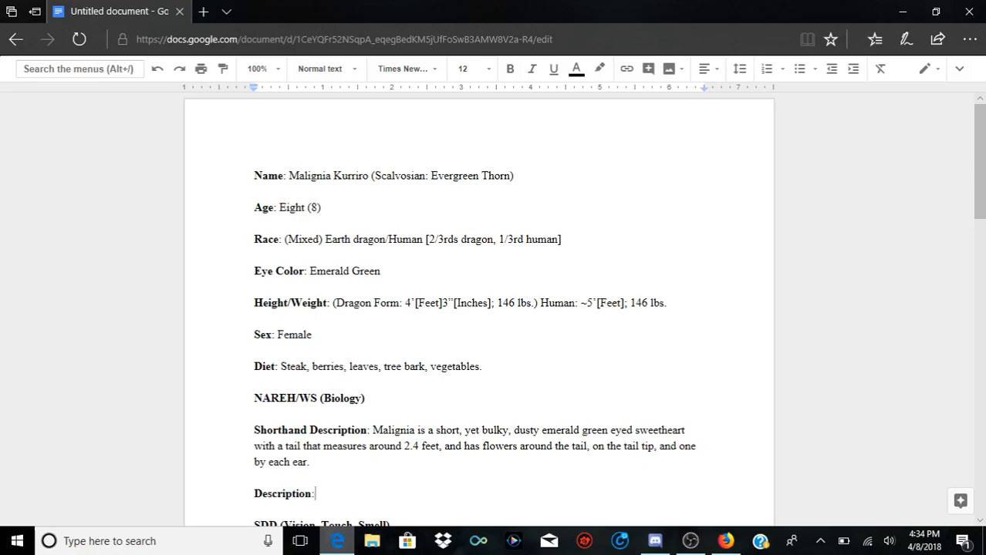
Step: Review the profile from the Race breakdown through the Extra Info entry on the second page
{"action": "double_click", "coordinate": [460, 240]}
{"action": "left_click_drag", "start_coordinate": [460, 240], "coordinate": [490, 255]}
{"action": "left_click", "coordinate": [476, 240]}
{"action": "scroll", "coordinate": [478, 308], "scroll_direction": "down", "scroll_amount": 1}
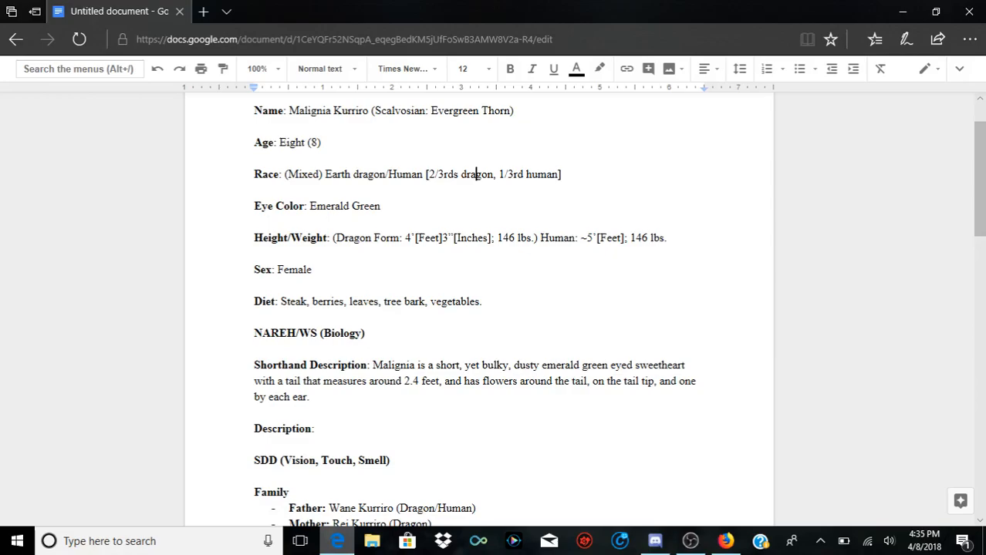
{"action": "scroll", "coordinate": [478, 308], "scroll_direction": "down", "scroll_amount": 3}
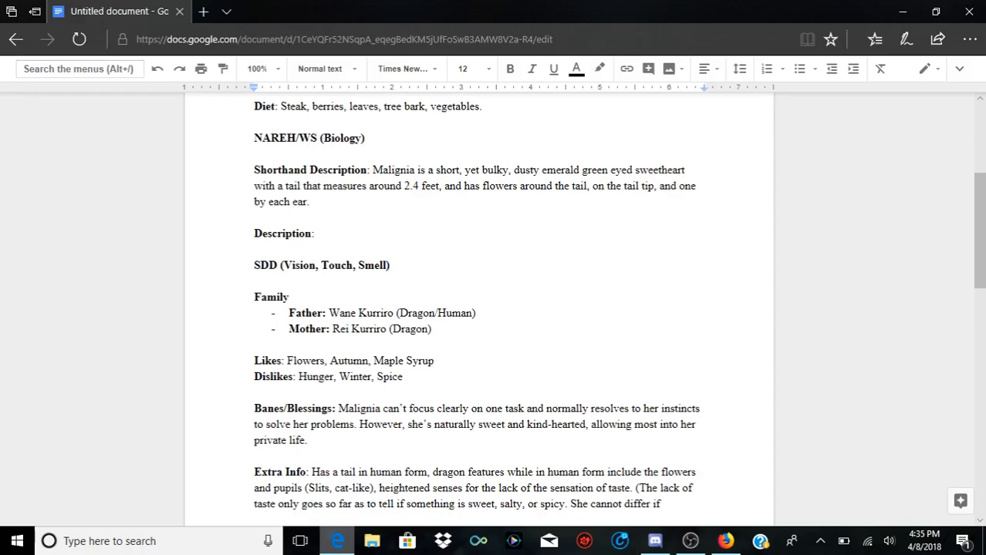
{"action": "scroll", "coordinate": [478, 309], "scroll_direction": "down", "scroll_amount": 2}
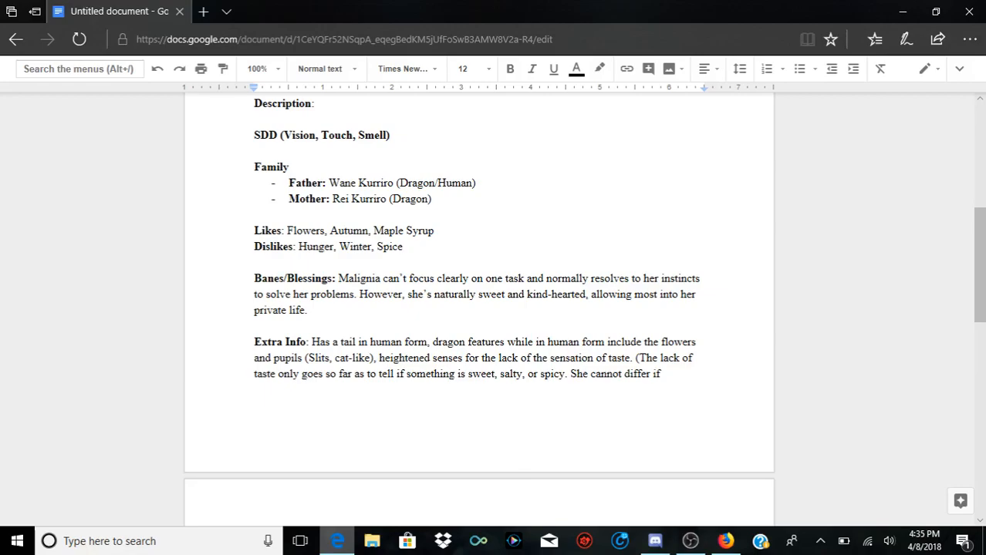
{"action": "scroll", "coordinate": [478, 309], "scroll_direction": "down", "scroll_amount": 3}
{"action": "scroll", "coordinate": [478, 309], "scroll_direction": "up", "scroll_amount": 2}
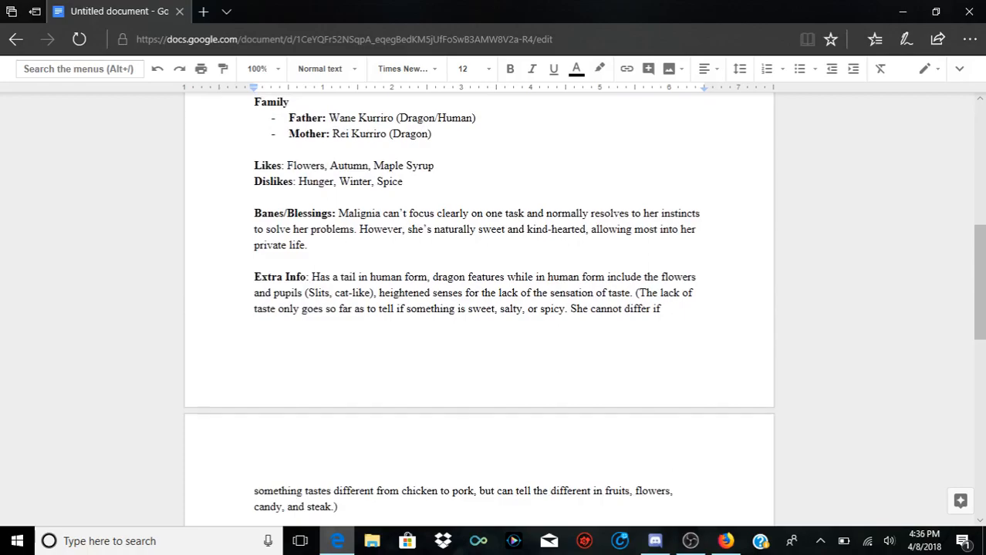
{"action": "scroll", "coordinate": [478, 309], "scroll_direction": "up", "scroll_amount": 5}
{"action": "scroll", "coordinate": [479, 308], "scroll_direction": "down", "scroll_amount": 2}
{"action": "scroll", "coordinate": [478, 308], "scroll_direction": "up", "scroll_amount": 2}
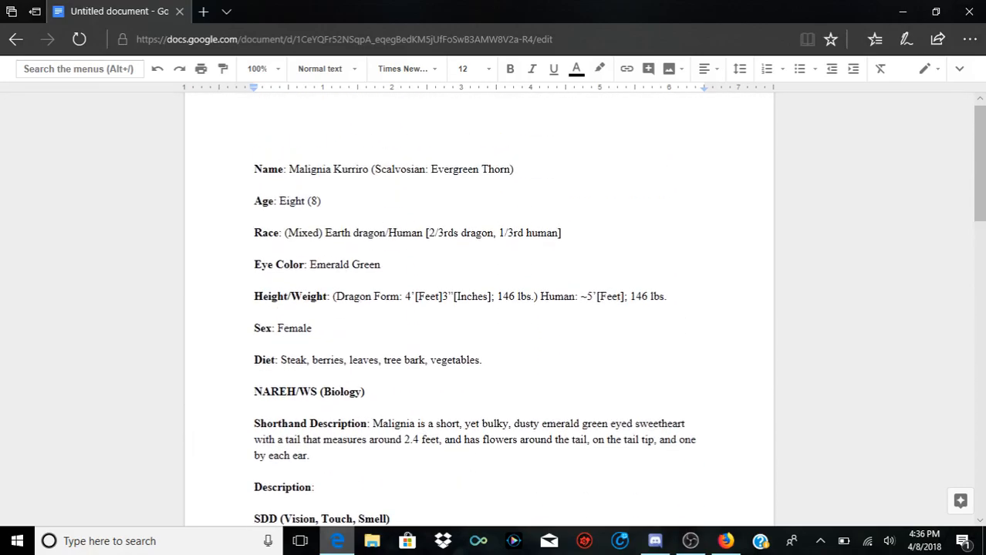
{"action": "scroll", "coordinate": [478, 308], "scroll_direction": "down", "scroll_amount": 7}
{"action": "scroll", "coordinate": [479, 309], "scroll_direction": "down", "scroll_amount": 3}
{"action": "scroll", "coordinate": [479, 309], "scroll_direction": "up", "scroll_amount": 10}
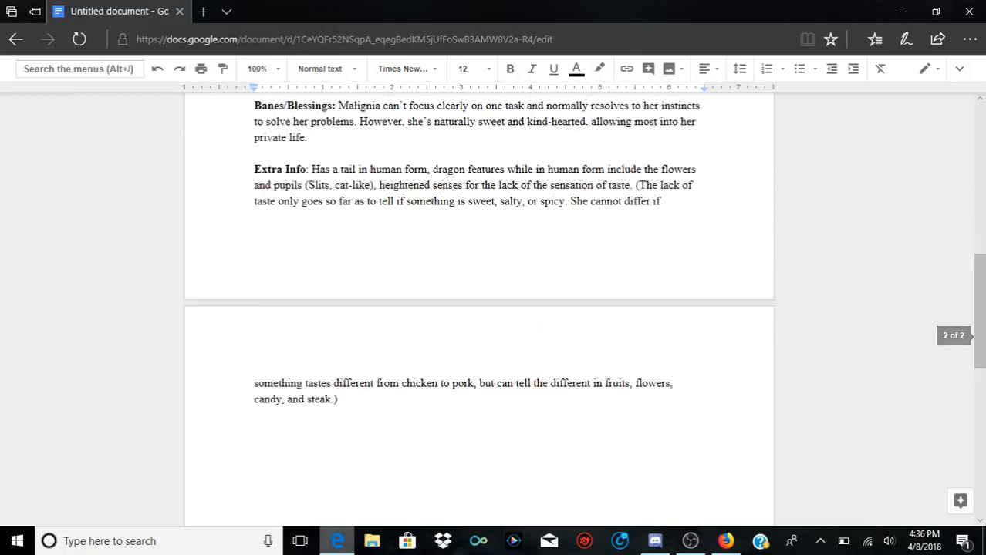
{"action": "scroll", "coordinate": [478, 308], "scroll_direction": "down", "scroll_amount": 3}
{"action": "scroll", "coordinate": [478, 309], "scroll_direction": "up", "scroll_amount": 2}
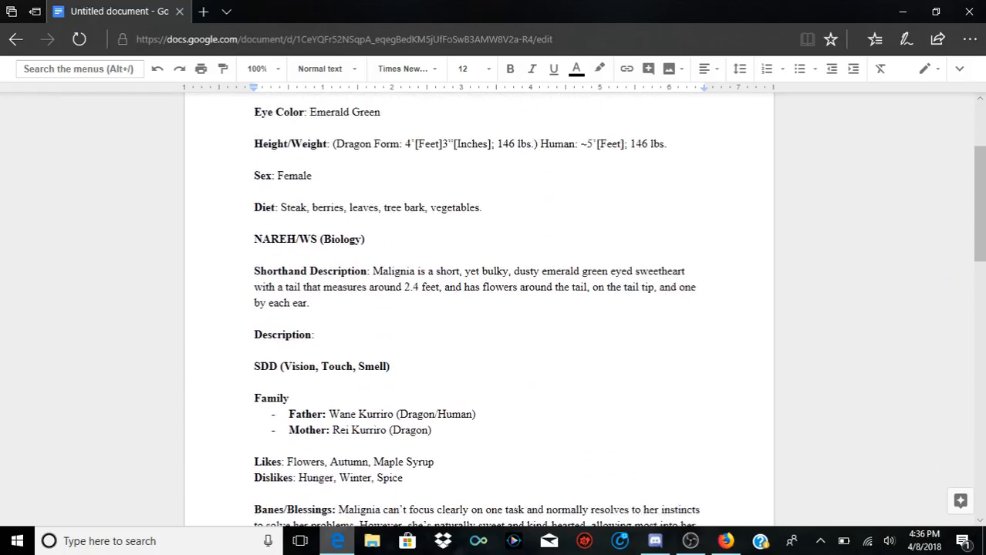
Step: Begin the empty Description entry with "Malignia, while in dragon form,"
{"action": "double_click", "coordinate": [317, 364]}
{"action": "left_click", "coordinate": [316, 364]}
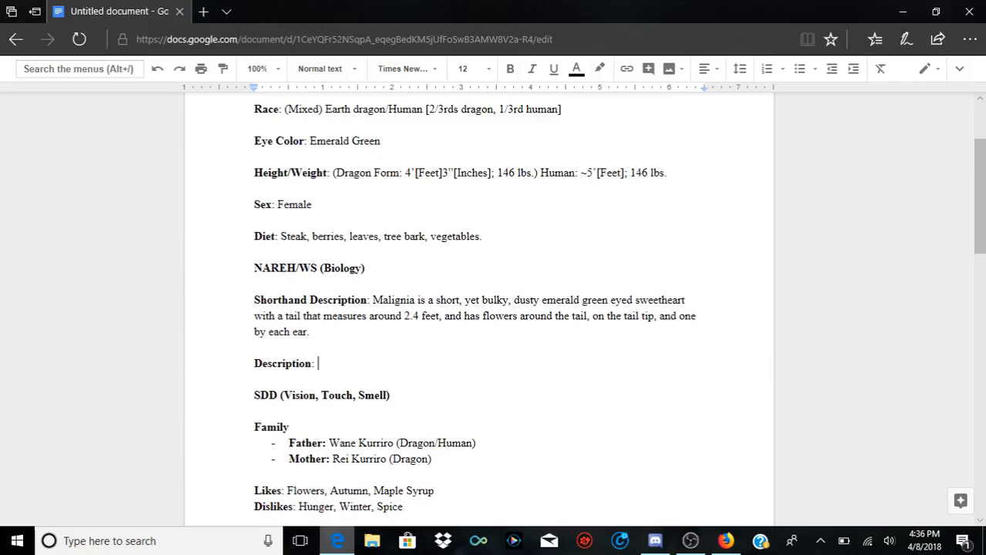
{"action": "type", "text": "Malignia, while in dr"}
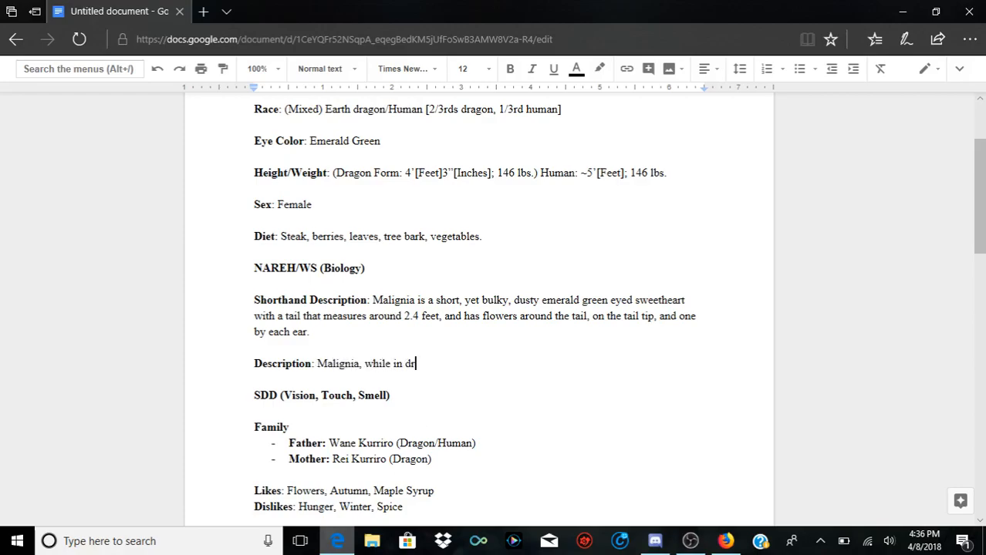
{"action": "type", "text": "agon form, is a short dragon with curr"}
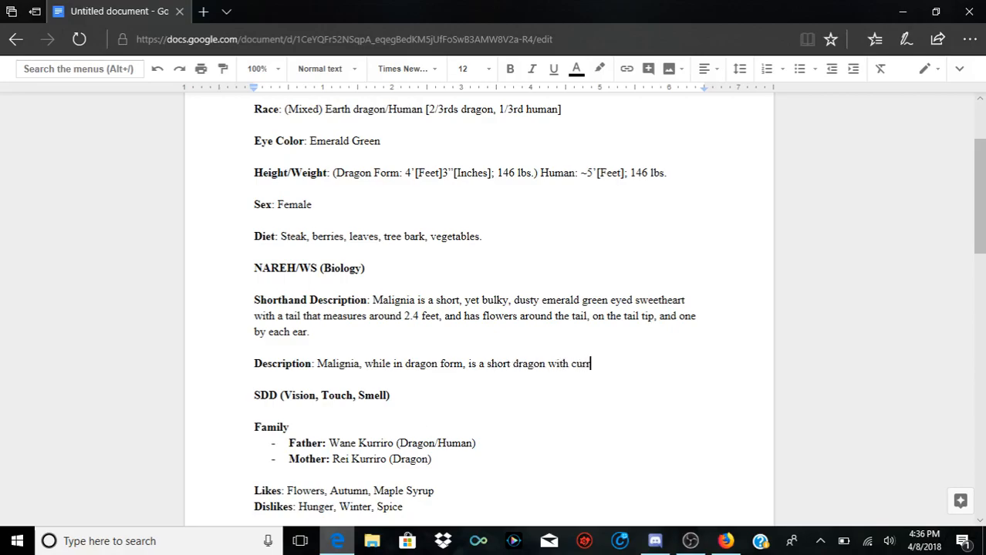
{"action": "type", "text": "ently vestigial wi"}
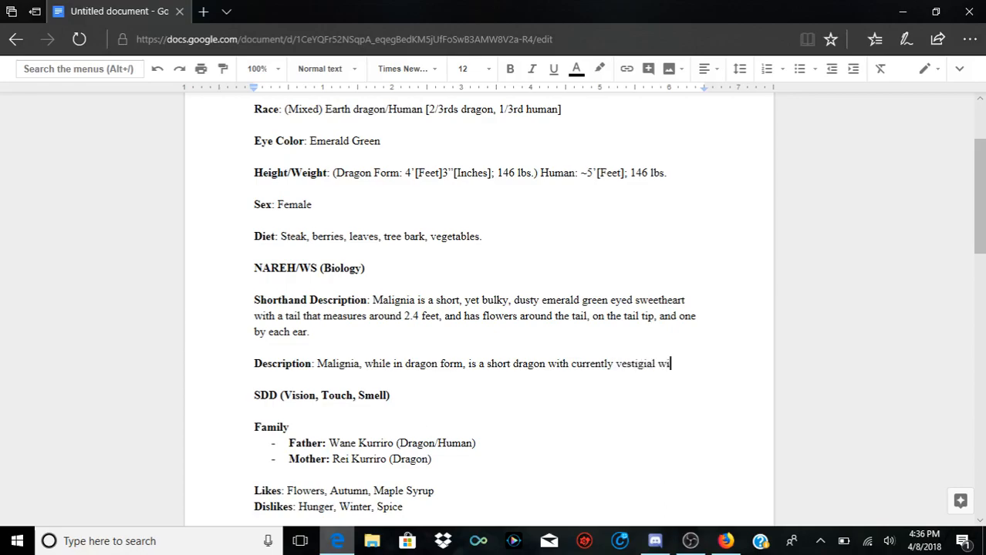
{"action": "type", "text": "ngs,"}
Step: Look up the dictionary definition of "vestigial" in the Description and close the dictionary after reading it
{"action": "right_click", "coordinate": [643, 365]}
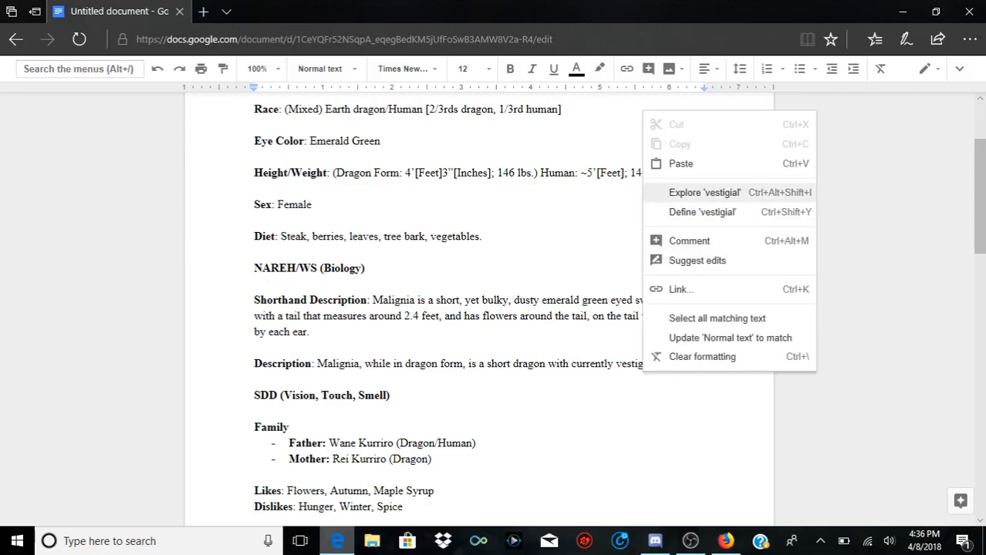
{"action": "left_click", "coordinate": [702, 211]}
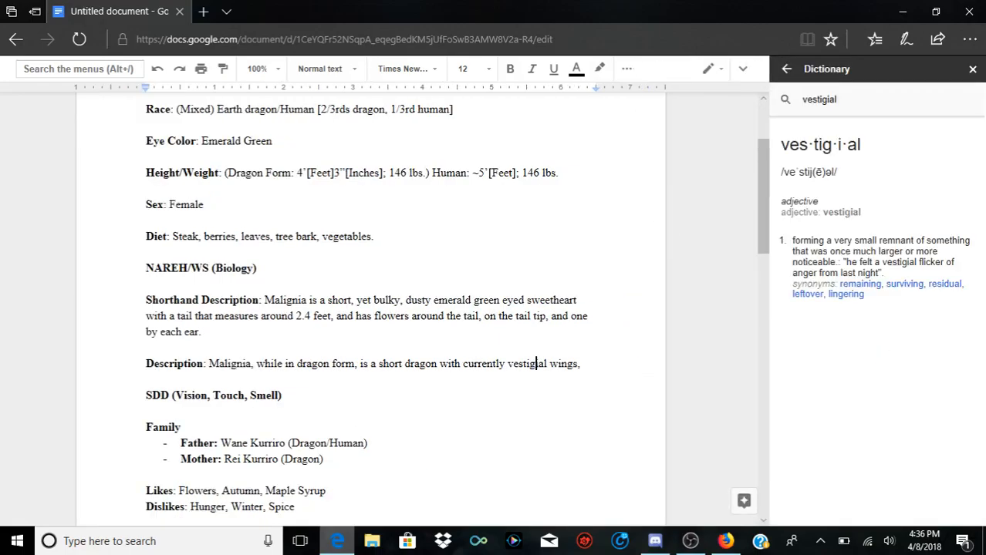
{"action": "left_click_drag", "start_coordinate": [792, 241], "coordinate": [884, 273]}
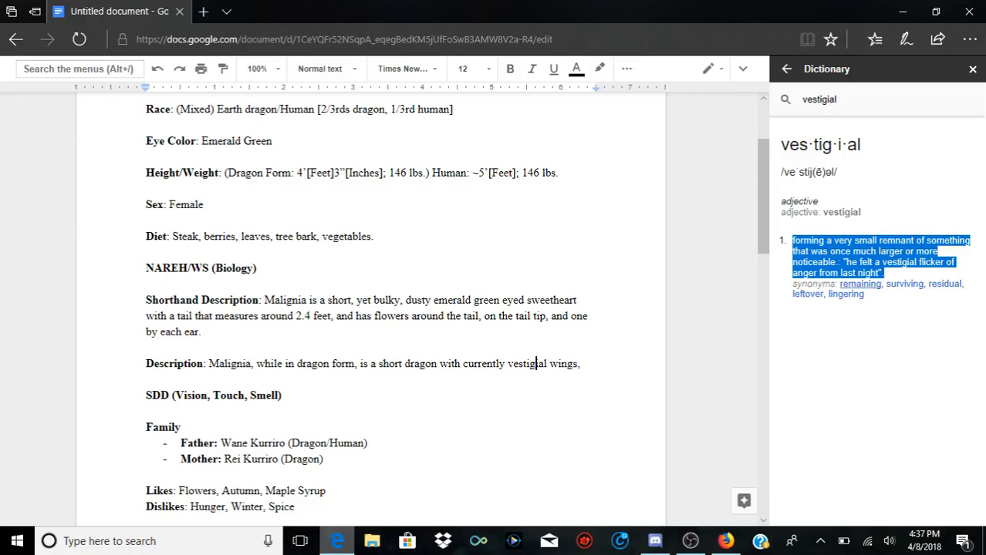
{"action": "left_click", "coordinate": [868, 332]}
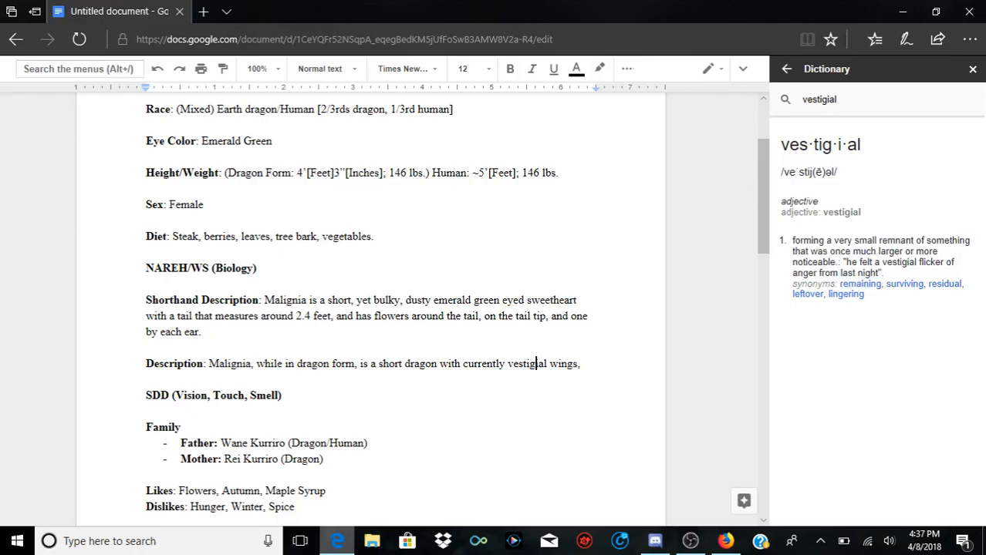
{"action": "left_click", "coordinate": [973, 69]}
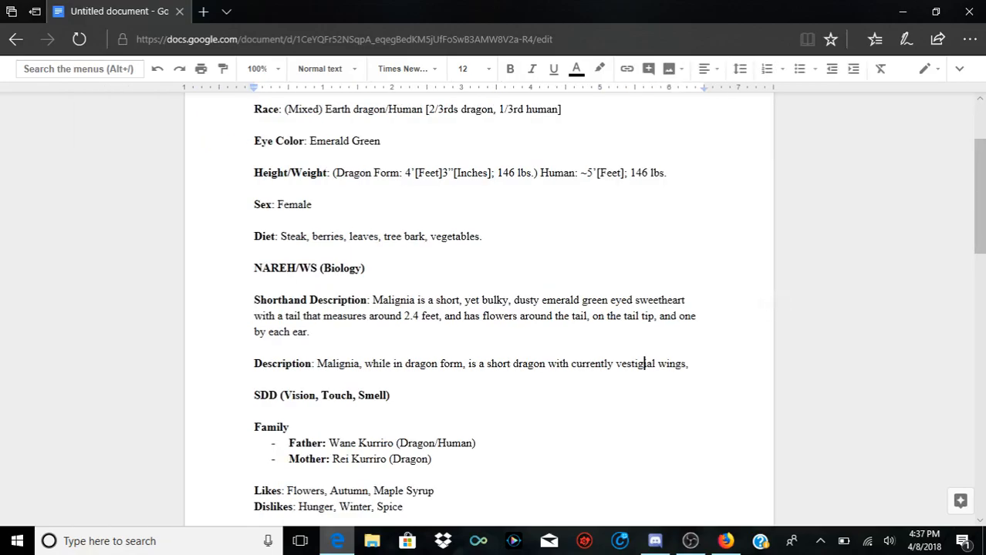
Step: Reword "currently vestigial wings," in the Description to "current wings" without the comma
{"action": "left_click_drag", "start_coordinate": [656, 364], "coordinate": [616, 364]}
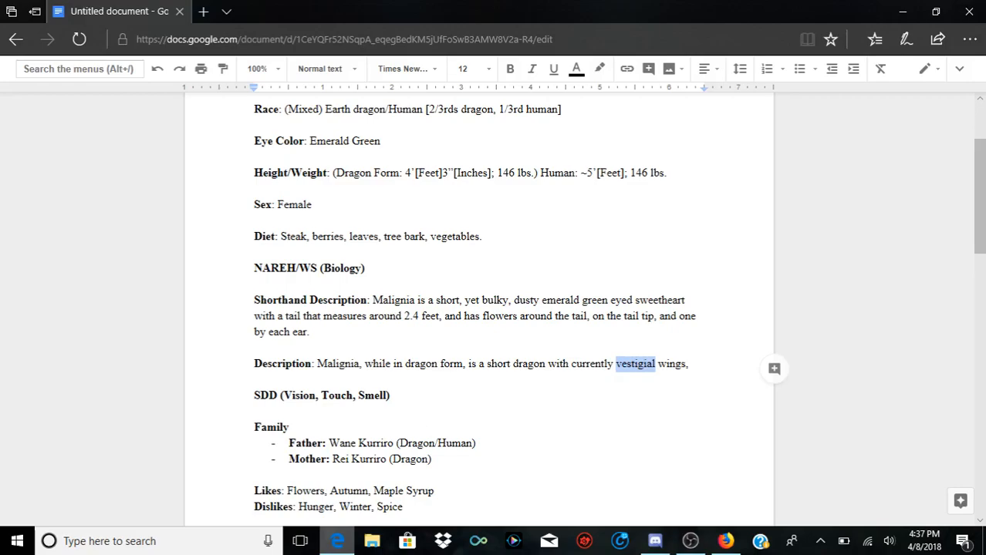
{"action": "key", "text": "BackSpace"}
{"action": "type", "text": "u"}
{"action": "type", "text": "nf"}
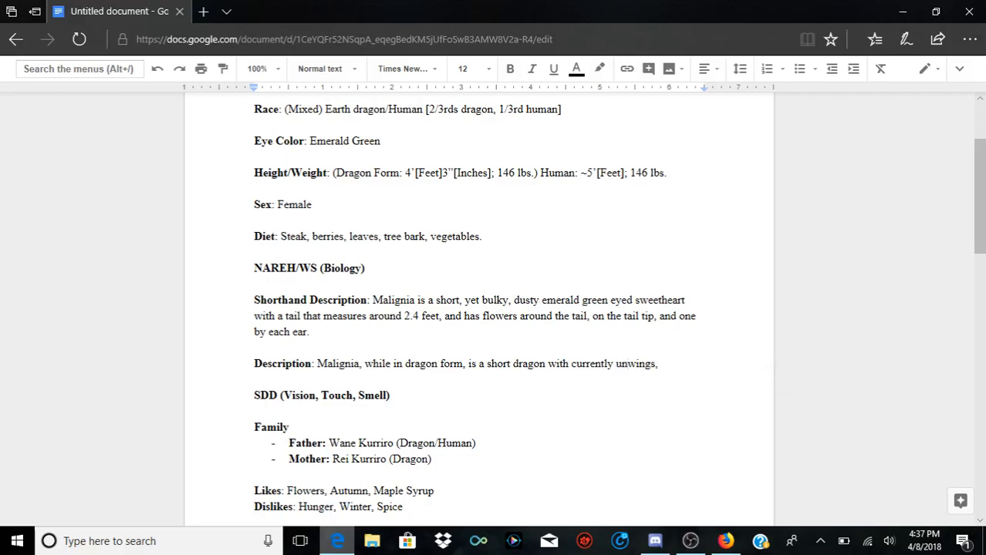
{"action": "type", "text": "l"}
{"action": "key", "text": "BackSpace"}
{"action": "key", "text": "BackSpace"}
{"action": "key", "text": "BackSpace"}
{"action": "key", "text": "BackSpace"}
{"action": "key", "text": "BackSpace"}
{"action": "key", "text": "BackSpace"}
{"action": "key", "text": "BackSpace"}
{"action": "key", "text": "Right"}
{"action": "key", "text": "Right"}
{"action": "key", "text": "Right"}
{"action": "key", "text": "Right"}
{"action": "key", "text": "Right"}
{"action": "key", "text": "Right"}
{"action": "key", "text": "BackSpace"}
Step: Complete the Description's first sentence with "that are unable to perform flight, and is bottom heavy."
{"action": "type", "text": "that are una"}
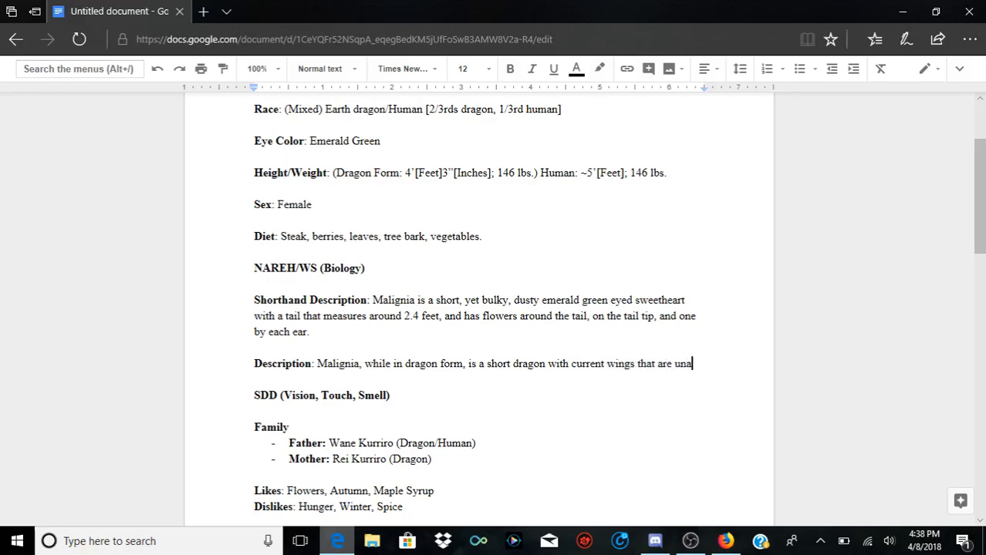
{"action": "type", "text": "ble to perform "}
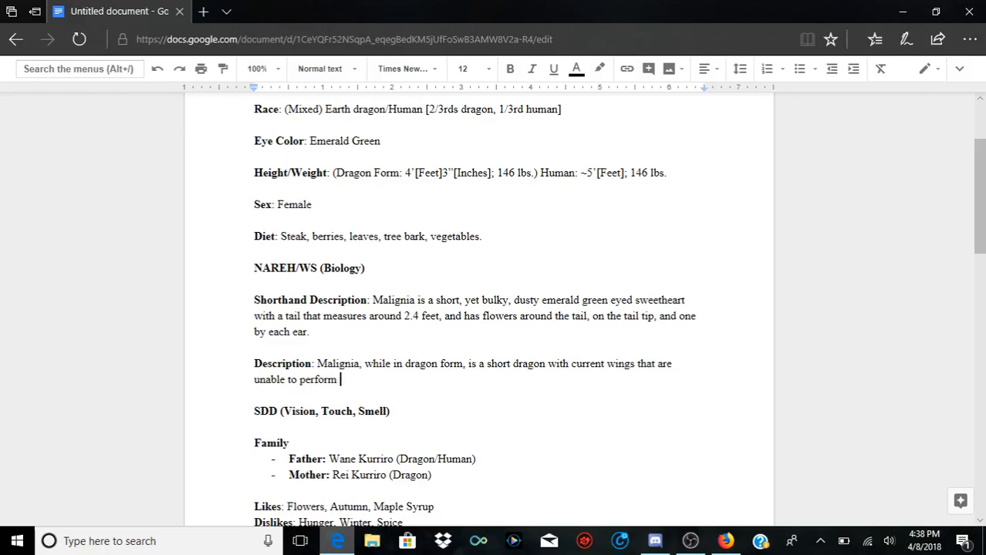
{"action": "type", "text": "flight, and is botto"}
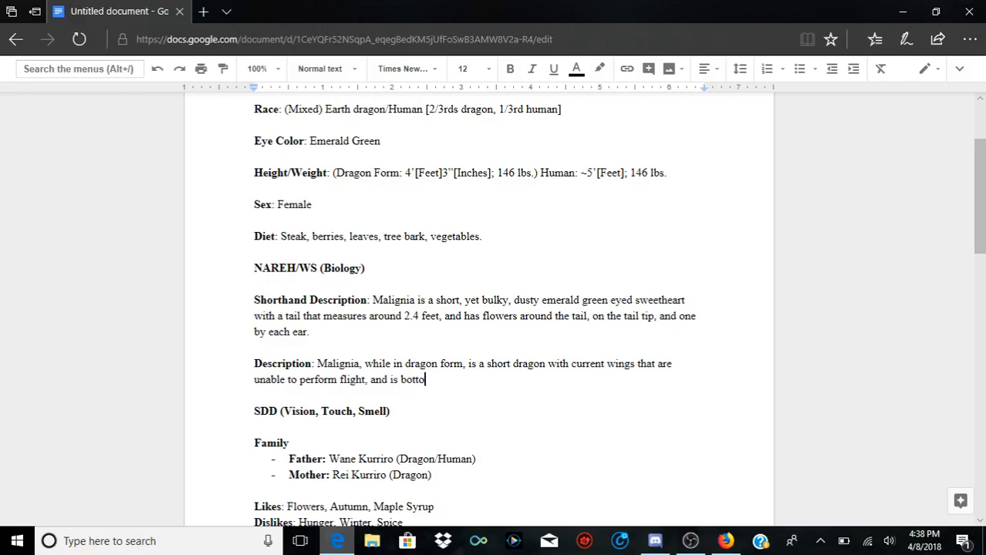
{"action": "type", "text": "m heavy."}
Step: Start the Description's second sentence with "Her dusty emerald green eyes are capable of seeing through tall grasses and"
{"action": "type", "text": "Her dusty "}
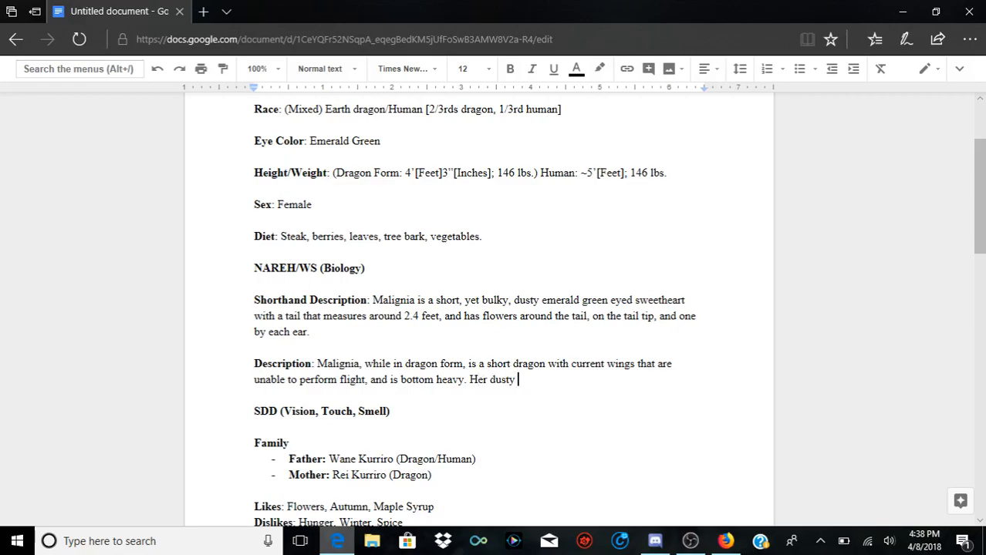
{"action": "type", "text": "emerald green eyes are capable of"}
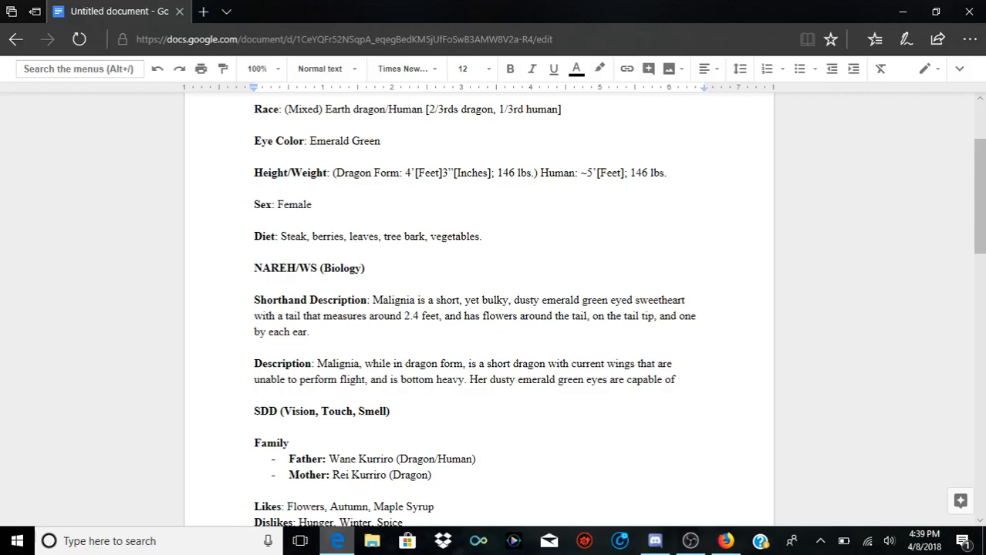
{"action": "type", "text": "seeing through ta"}
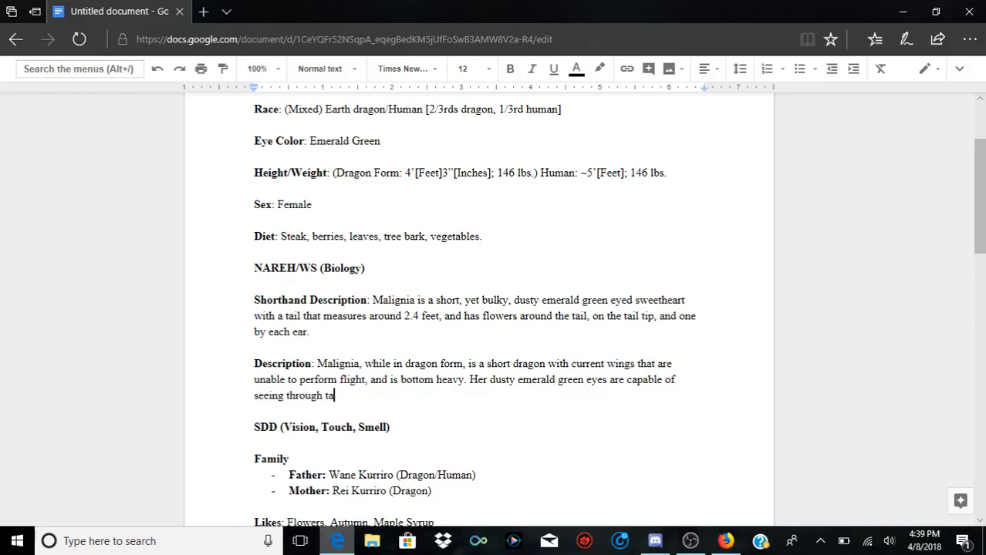
{"action": "type", "text": "ll grasses and rarely need"}
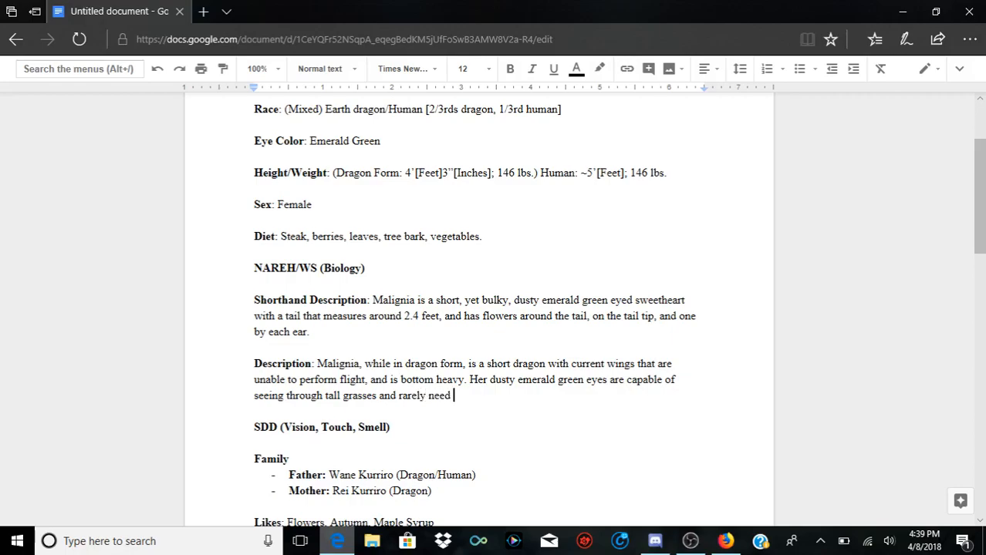
Step: Continue the sentence about her eyes with "Malignia rarely needs to"
{"action": "key", "text": "BackSpace"}
{"action": "key", "text": "BackSpace"}
{"action": "key", "text": "BackSpace"}
{"action": "key", "text": "BackSpace"}
{"action": "key", "text": "BackSpace"}
{"action": "key", "text": "BackSpace"}
{"action": "key", "text": "BackSpace"}
{"action": "key", "text": "BackSpace"}
{"action": "key", "text": "BackSpace"}
{"action": "key", "text": "BackSpace"}
{"action": "key", "text": "BackSpace"}
{"action": "type", "text": "Ma"}
{"action": "key", "text": "BackSpace"}
{"action": "key", "text": "BackSpace"}
{"action": "type", "text": "Malignia rarely needs to"}
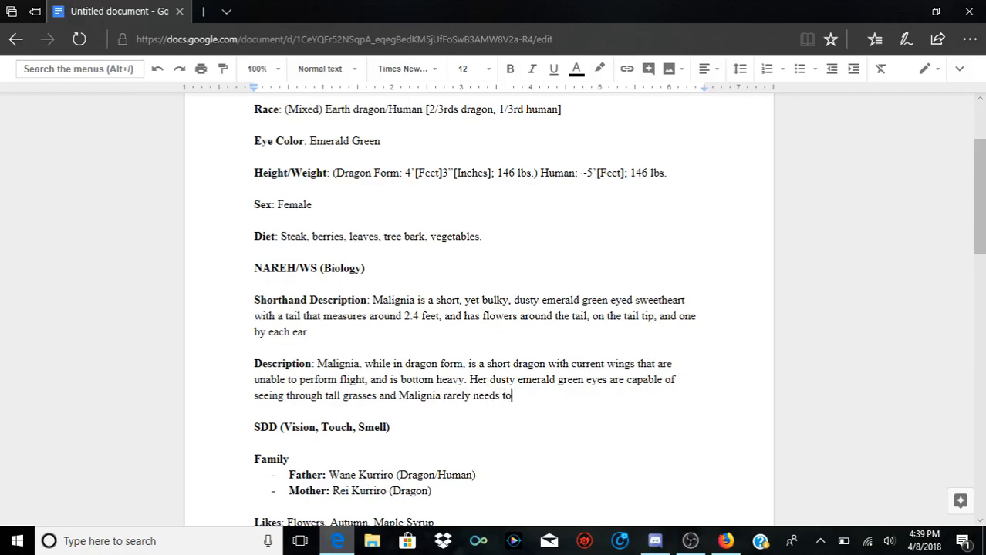
{"action": "type", "text": " blink"}
{"action": "type", "text": " as her "}
{"action": "type", "text": "eyes"}
Step: Finish the sentence about her eyes with "blink as her eyes have a thin layer of fluid to keep them moist."
{"action": "type", "text": "ve a"}
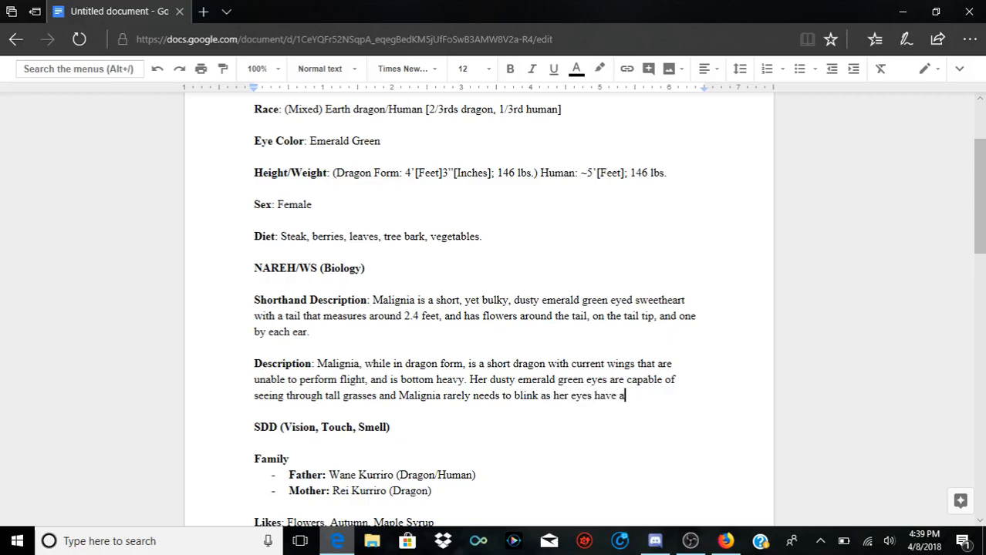
{"action": "type", "text": " thin layer"}
{"action": "type", "text": " of fluid "}
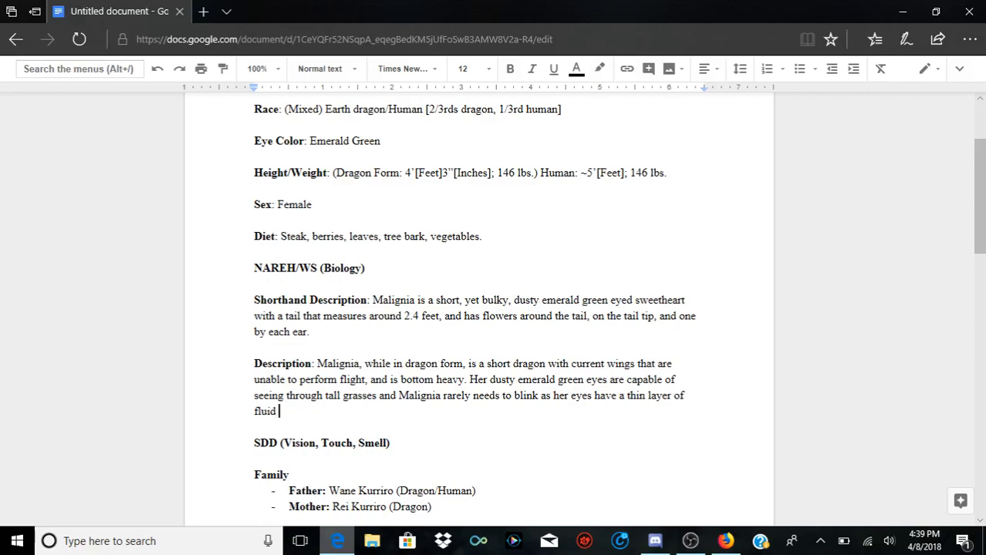
{"action": "type", "text": "to keep them mosit"}
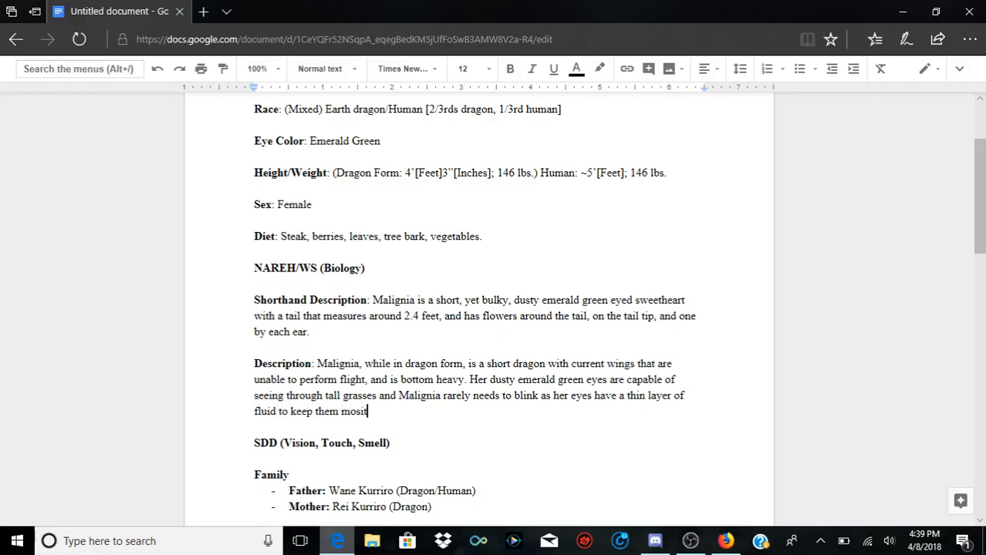
{"action": "key", "text": "BackSpace"}
{"action": "key", "text": "BackSpace"}
{"action": "key", "text": "BackSpace"}
{"action": "type", "text": "ist."}
Step: Start a new Description sentence with "Her nose can pick up 1 out of 100"
{"action": "type", "text": "Her"}
{"action": "key", "text": "BackSpace"}
{"action": "key", "text": "BackSpace"}
{"action": "key", "text": "BackSpace"}
{"action": "type", "text": "Her nose can pi"}
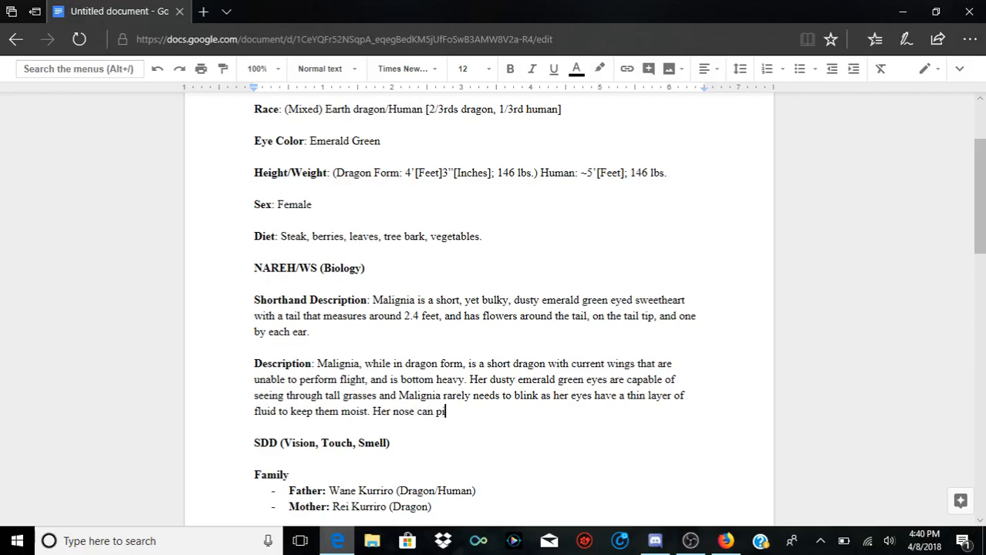
{"action": "type", "text": "ck up 1 out of 100"}
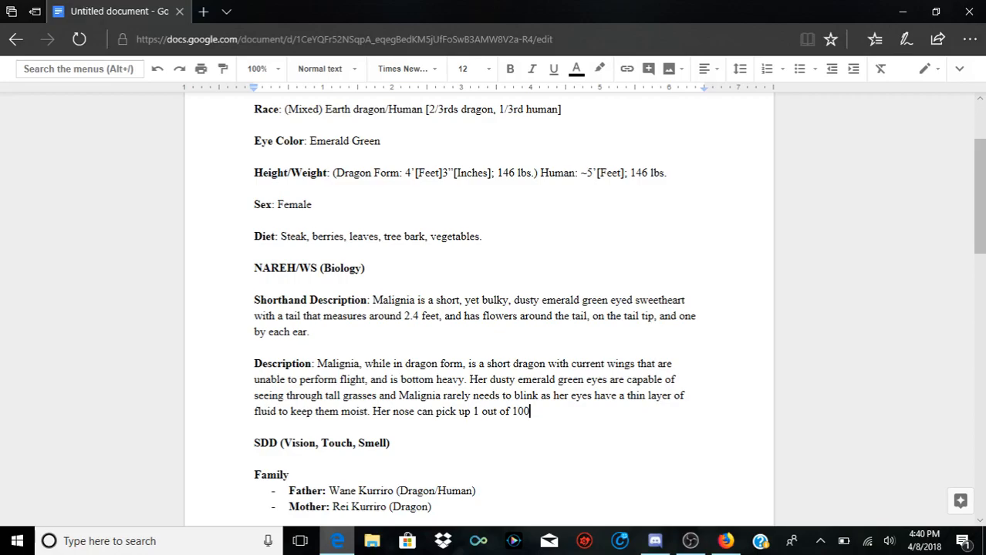
Step: Finish the sentence about her nose with "miles worth of trees in a desolete area."
{"action": "type", "text": "miles worth of trees in"}
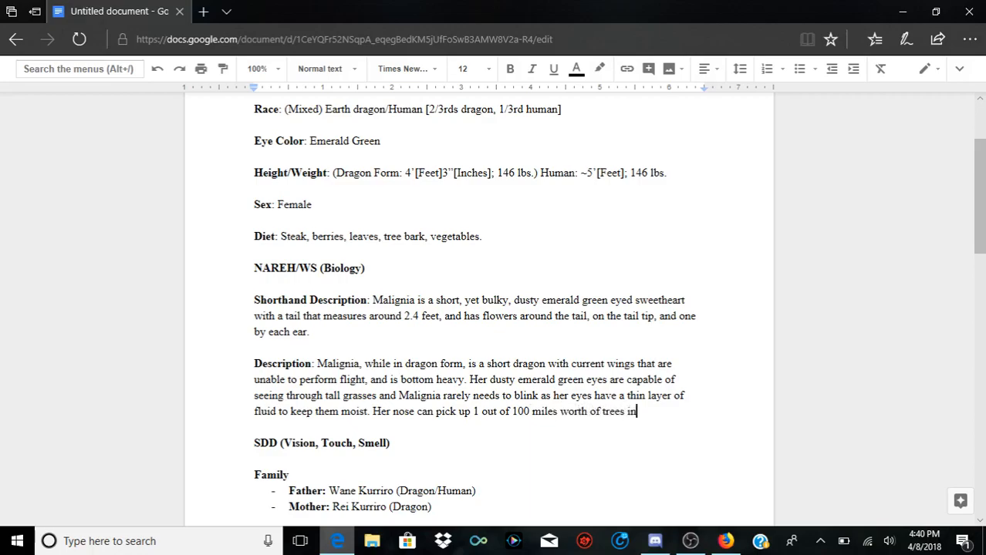
{"action": "type", "text": " a desoletes"}
{"action": "key", "text": "BackSpace"}
{"action": "type", "text": "area."}
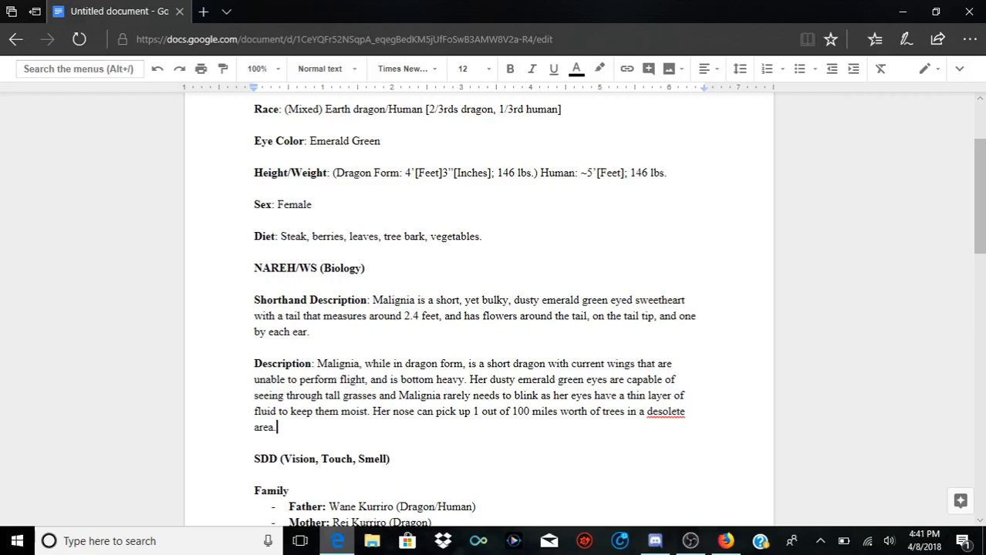
Step: Correct the misspelled word "desolete" in the Description to the suggested spelling "desolate"
{"action": "right_click", "coordinate": [664, 423]}
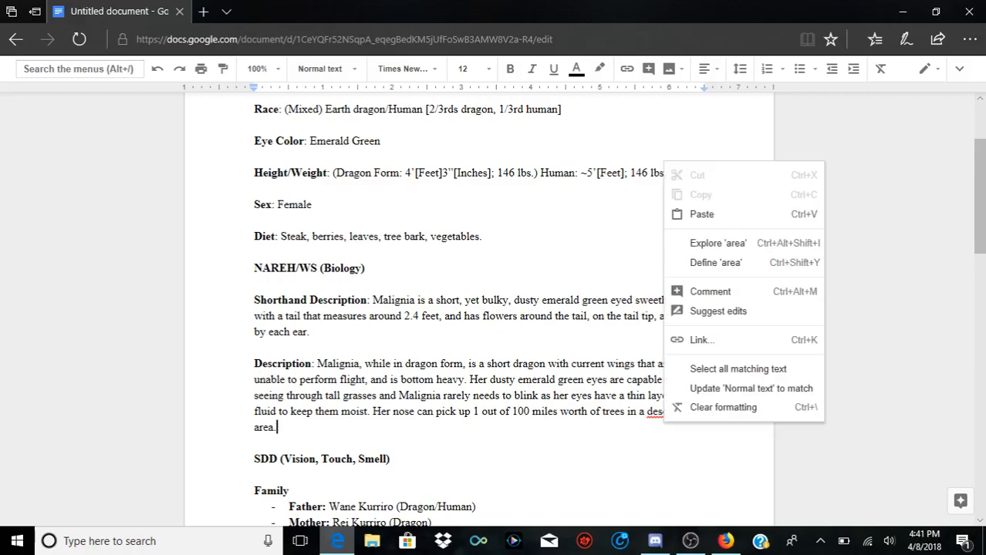
{"action": "right_click", "coordinate": [659, 413]}
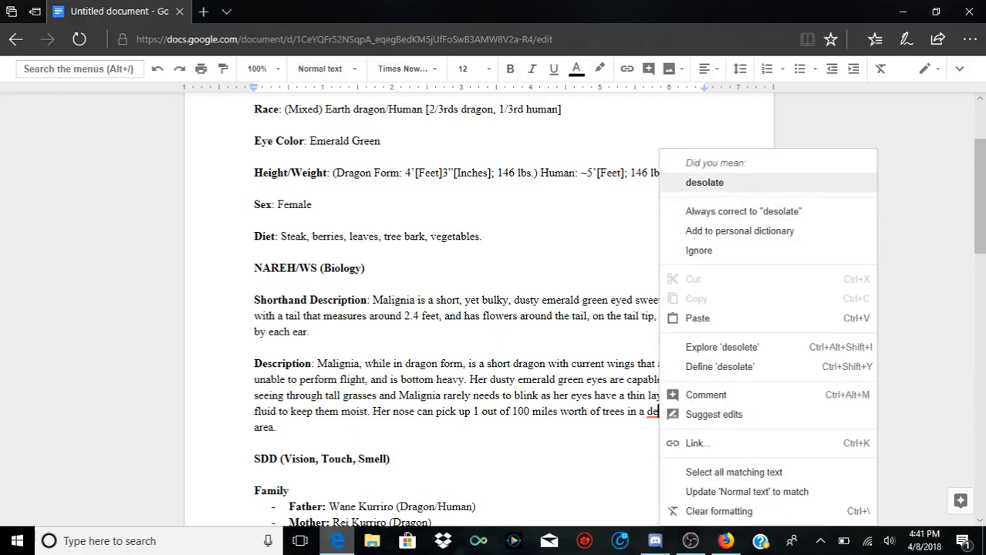
{"action": "left_click", "coordinate": [704, 183]}
Step: Look up the dictionary definition of "desolate" and close the dictionary after reading it
{"action": "right_click", "coordinate": [661, 419]}
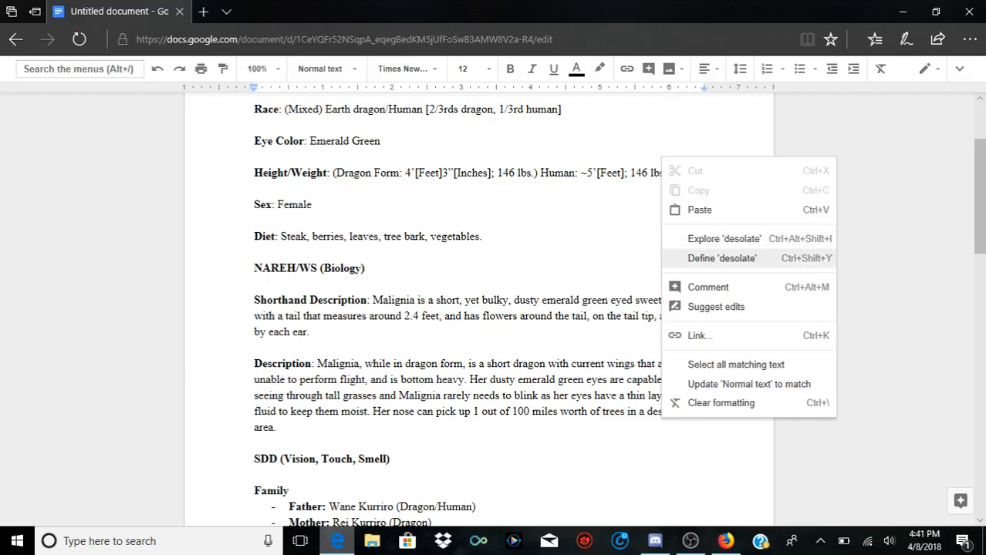
{"action": "left_click", "coordinate": [722, 259]}
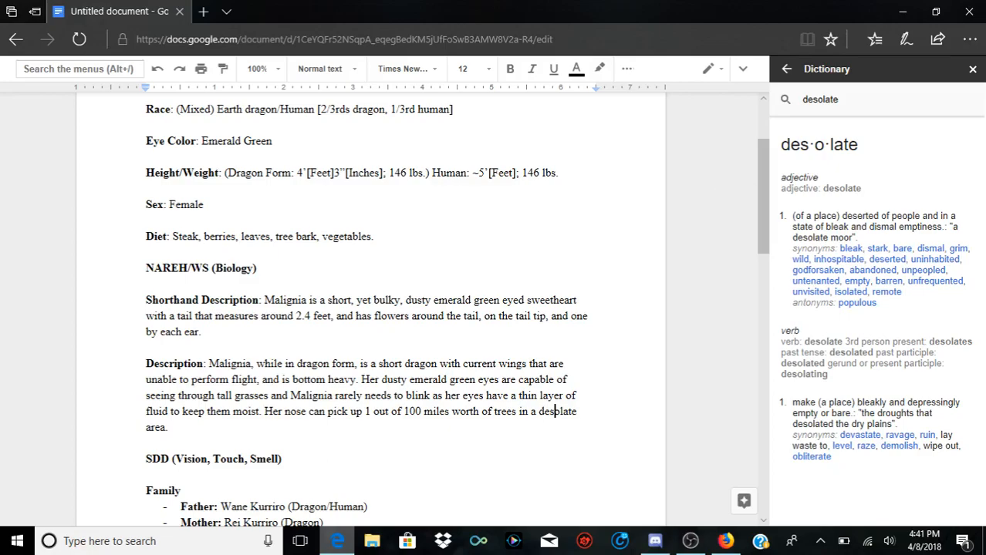
{"action": "left_click", "coordinate": [973, 69]}
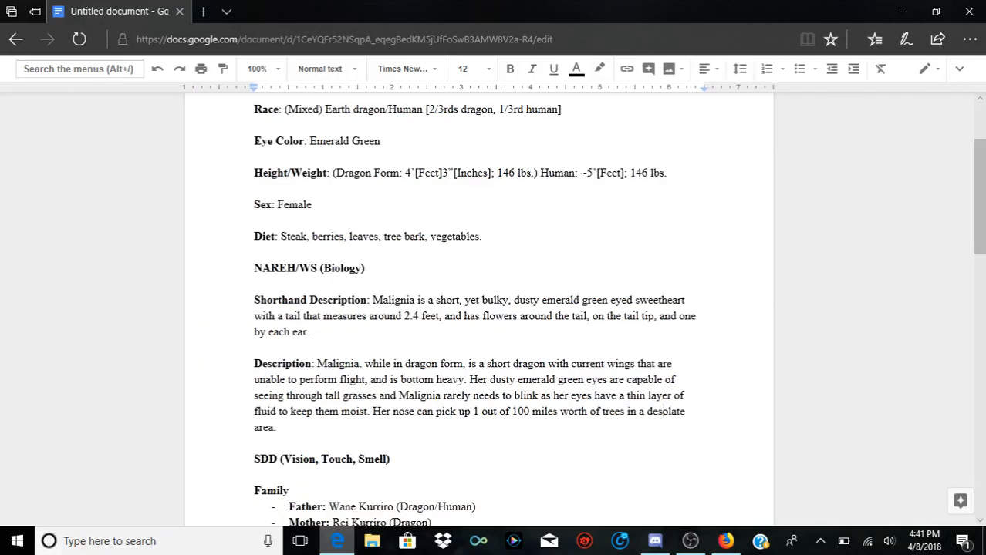
Step: Begin a new Description sentence with "The flowers on her body, primarily her tail and head,"
{"action": "type", "text": "Tbhe flowers"}
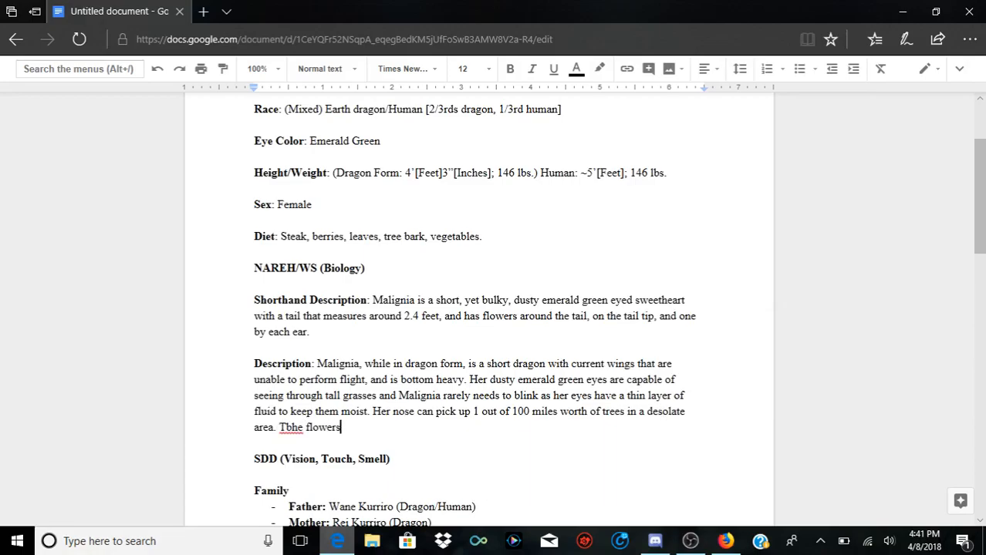
{"action": "key", "text": "BackSpace"}
{"action": "key", "text": "BackSpace"}
{"action": "key", "text": "BackSpace"}
{"action": "key", "text": "BackSpace"}
{"action": "key", "text": "BackSpace"}
{"action": "key", "text": "BackSpace"}
{"action": "key", "text": "BackSpace"}
{"action": "key", "text": "BackSpace"}
{"action": "key", "text": "BackSpace"}
{"action": "key", "text": "BackSpace"}
{"action": "key", "text": "BackSpace"}
{"action": "key", "text": "BackSpace"}
{"action": "type", "text": "he f"}
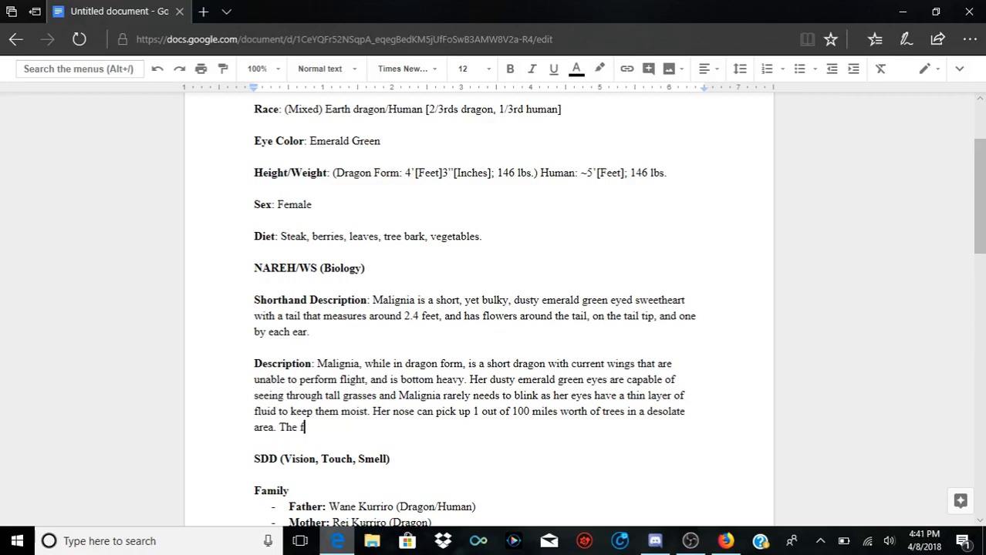
{"action": "type", "text": "lowers on her b"}
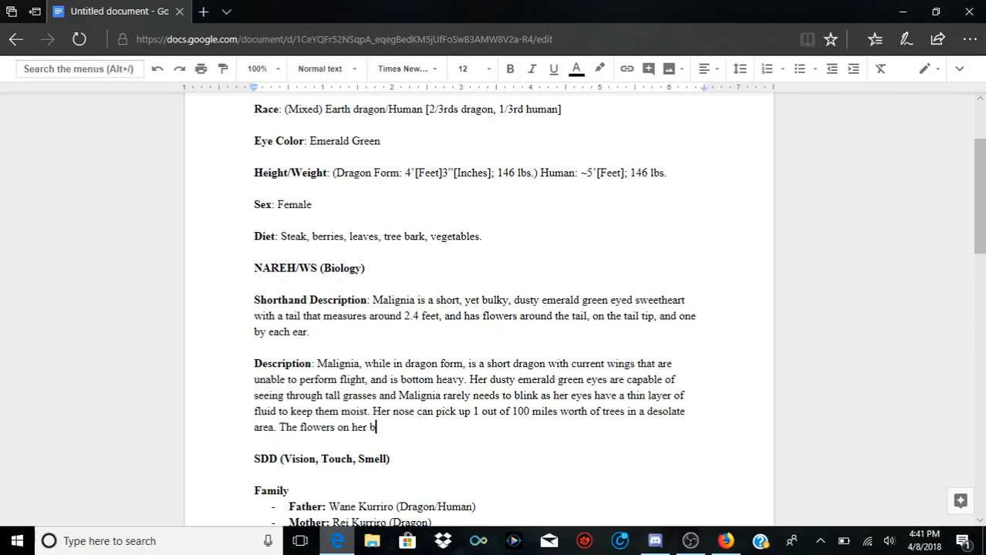
{"action": "type", "text": "ody, primarily h"}
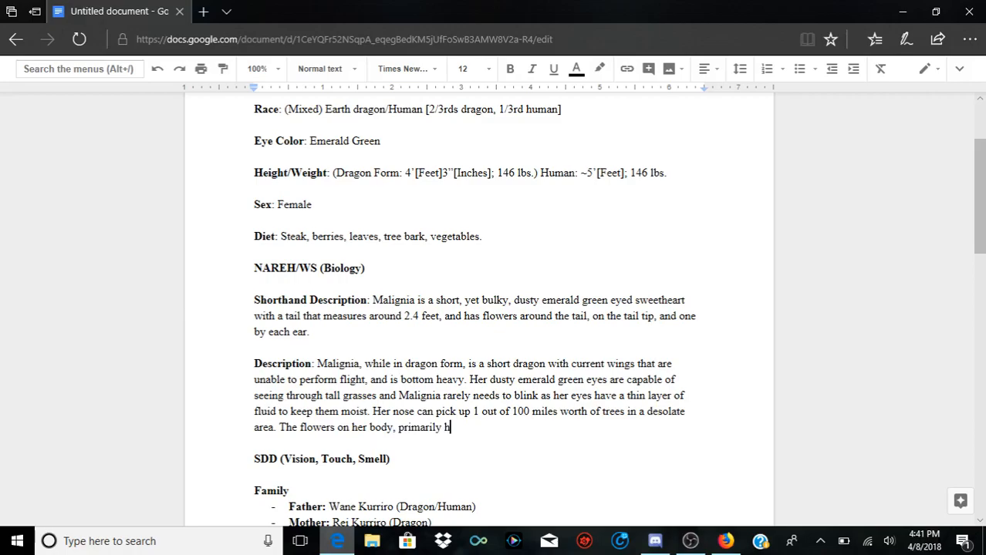
{"action": "type", "text": "er tail and head, re"}
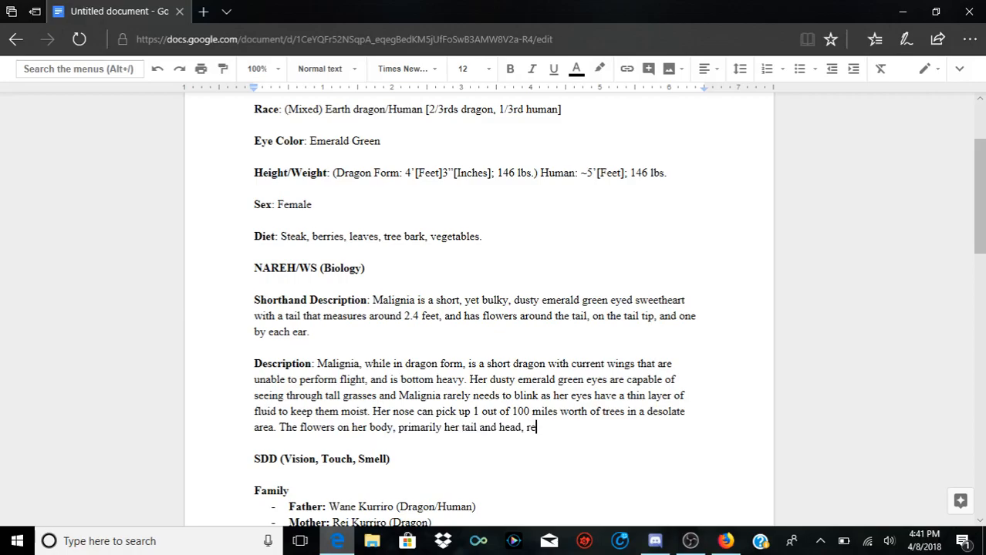
{"action": "type", "text": "lease a sickly sweet "}
{"action": "type", "text": "smell whil"}
{"action": "type", "text": "e Mali"}
{"action": "type", "text": "gnia is ha"}
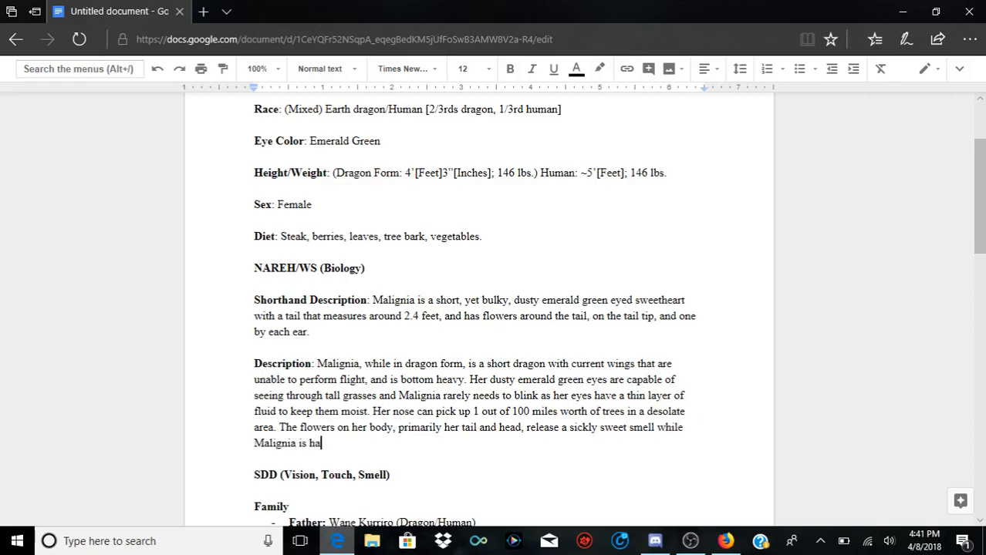
{"action": "type", "text": "ppy, sad, or if she"}
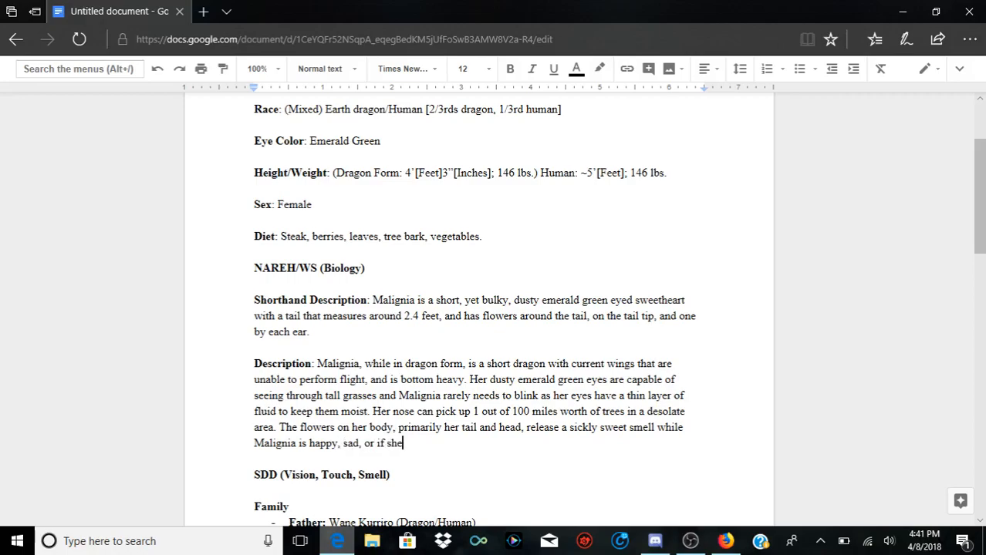
{"action": "type", "text": "'s angered."}
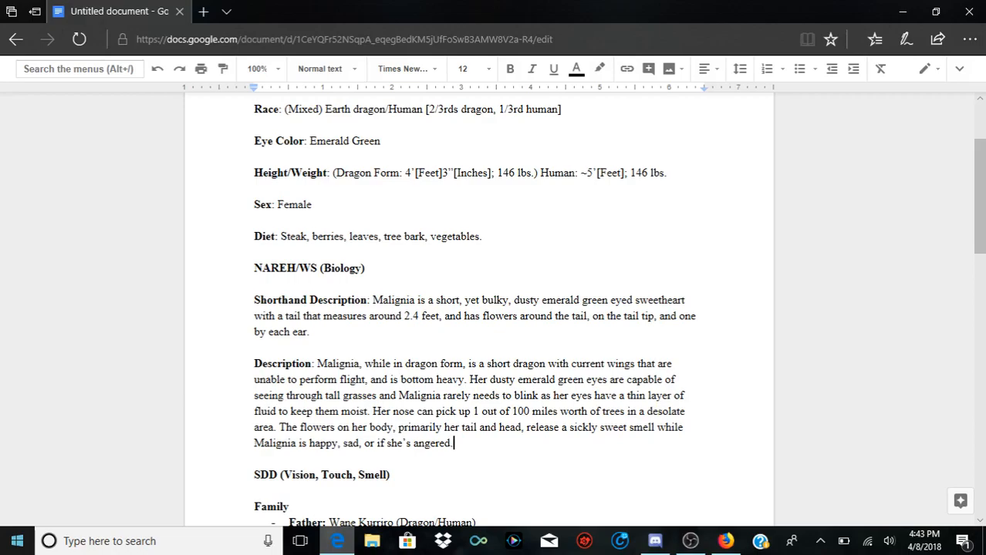
Step: Add to the Description the sentence opening "The flowers will close up and remain as buds"
{"action": "type", "text": "The flowers will close u"}
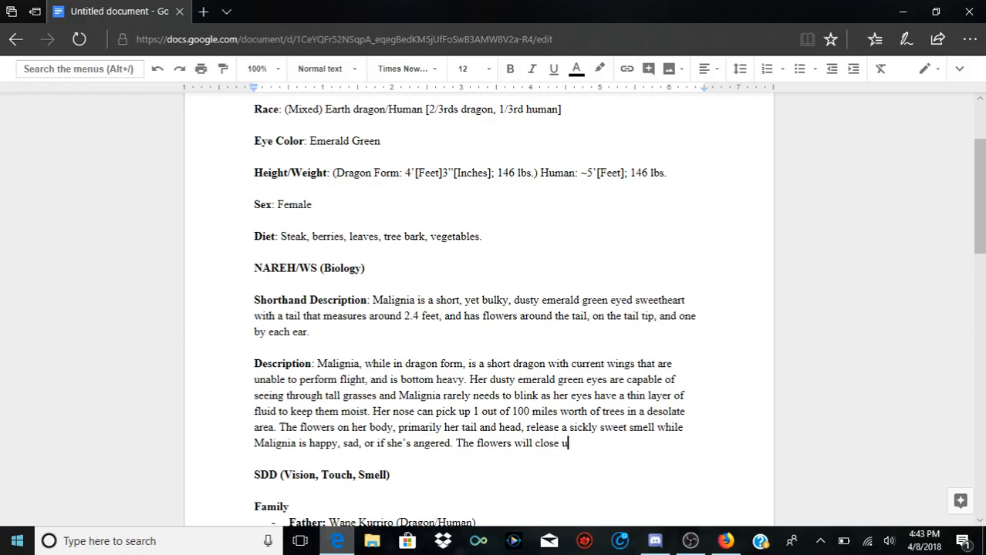
{"action": "type", "text": "p and ramiant"}
{"action": "key", "text": "BackSpace"}
{"action": "key", "text": "BackSpace"}
{"action": "key", "text": "BackSpace"}
{"action": "key", "text": "BackSpace"}
{"action": "key", "text": "BackSpace"}
{"action": "key", "text": "BackSpace"}
{"action": "key", "text": "BackSpace"}
{"action": "type", "text": "remain as "}
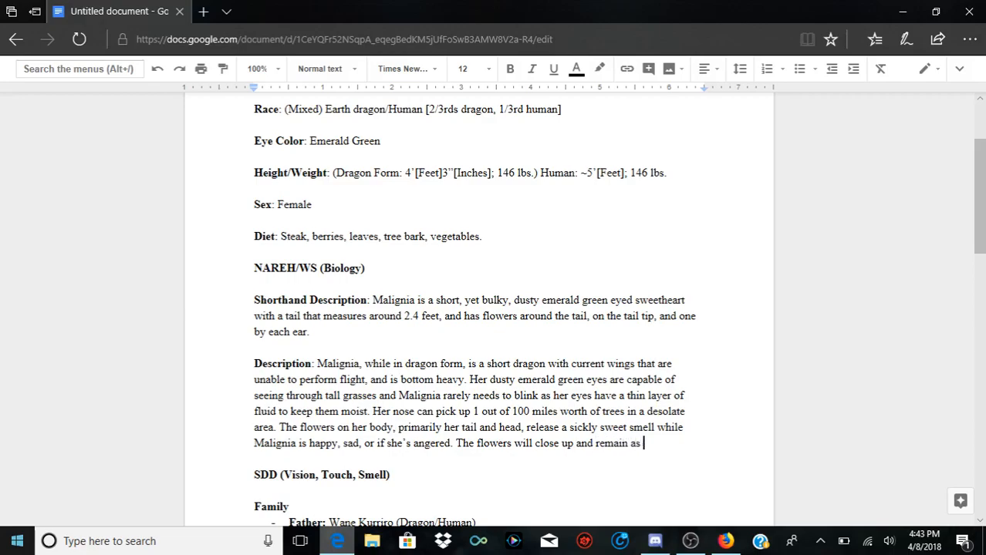
{"action": "type", "text": "buds while hunt"}
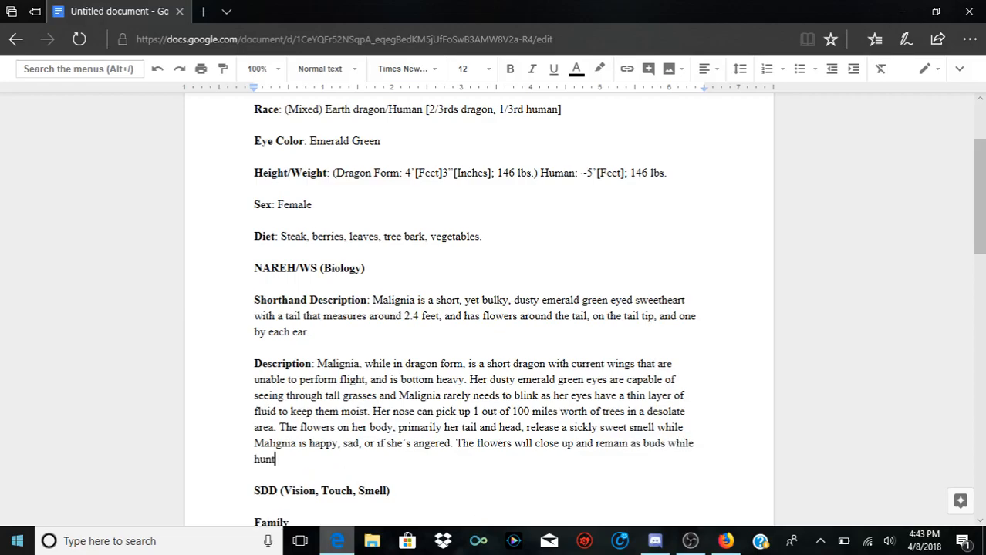
{"action": "type", "text": "ing."}
Step: Continue the sentence about the closing flowers with "while hunting, swimming, or climbing"
{"action": "key", "text": "BackSpace"}
{"action": "type", "text": ", swimming."}
{"action": "key", "text": "BackSpace"}
{"action": "type", "text": ", or climbing"}
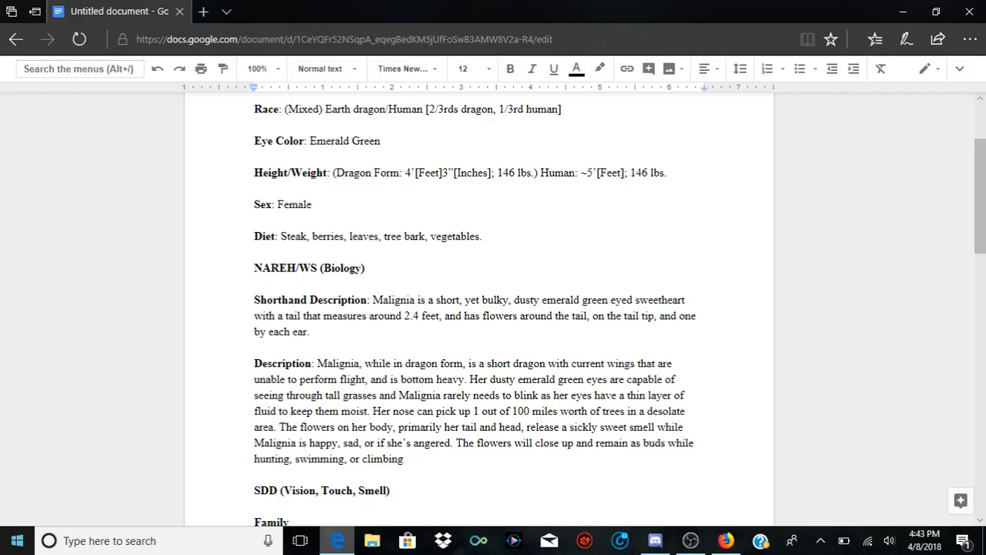
{"action": "type", "text": ". Her scales are a"}
Step: End the flower sentence with a period and begin another with "Her scales are a bark brown, allowing to"
{"action": "type", "text": "bark "}
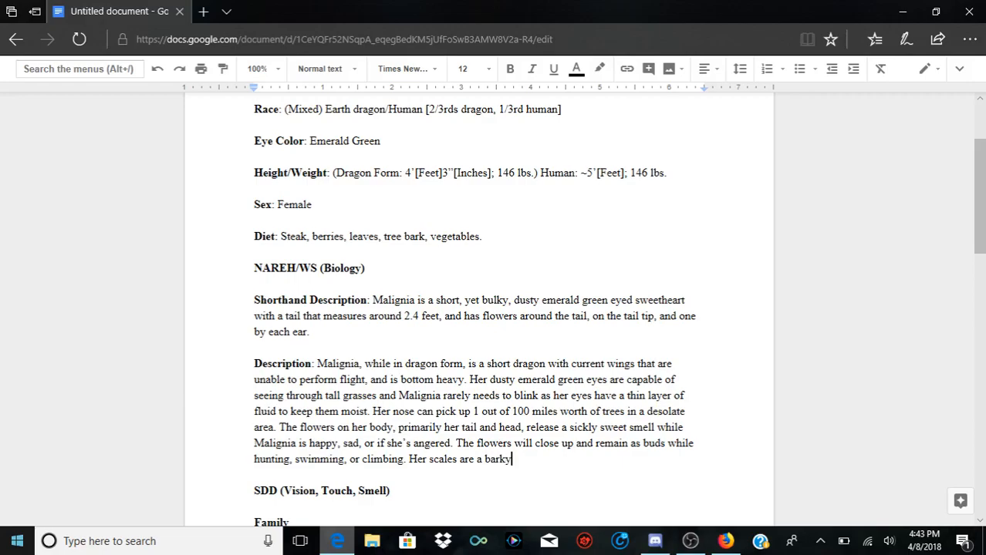
{"action": "type", "text": "brown, allowing to cam"}
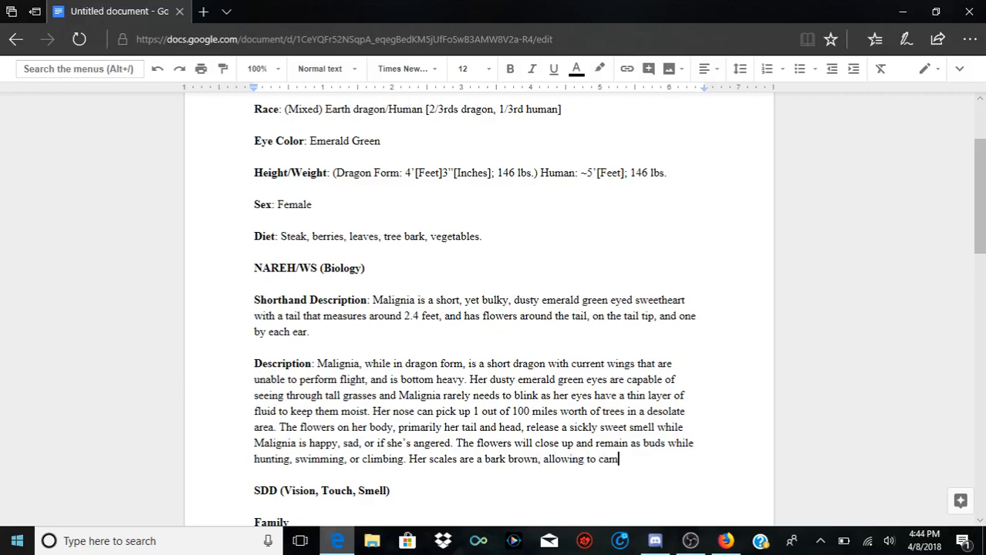
{"action": "type", "text": "oflage at lon"}
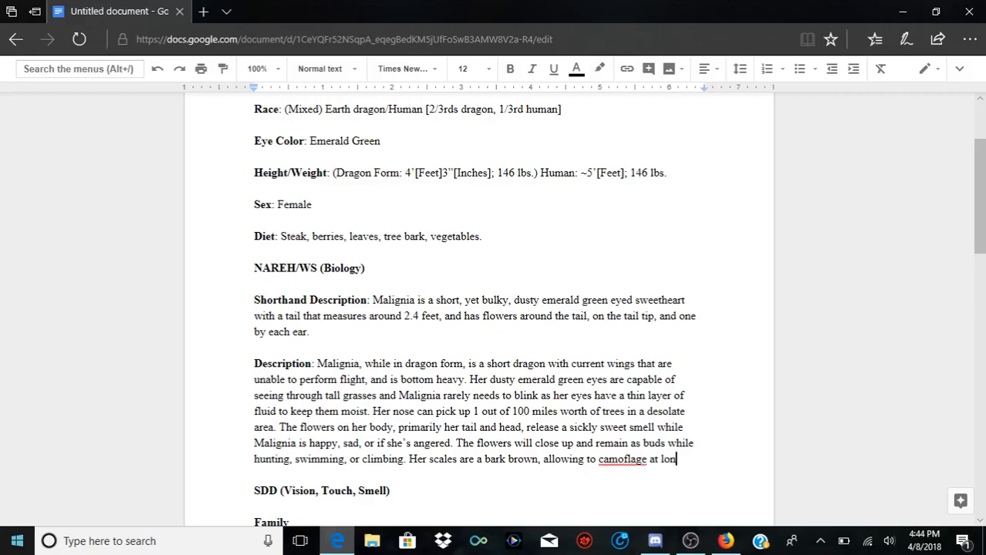
{"action": "type", "text": "g distances"}
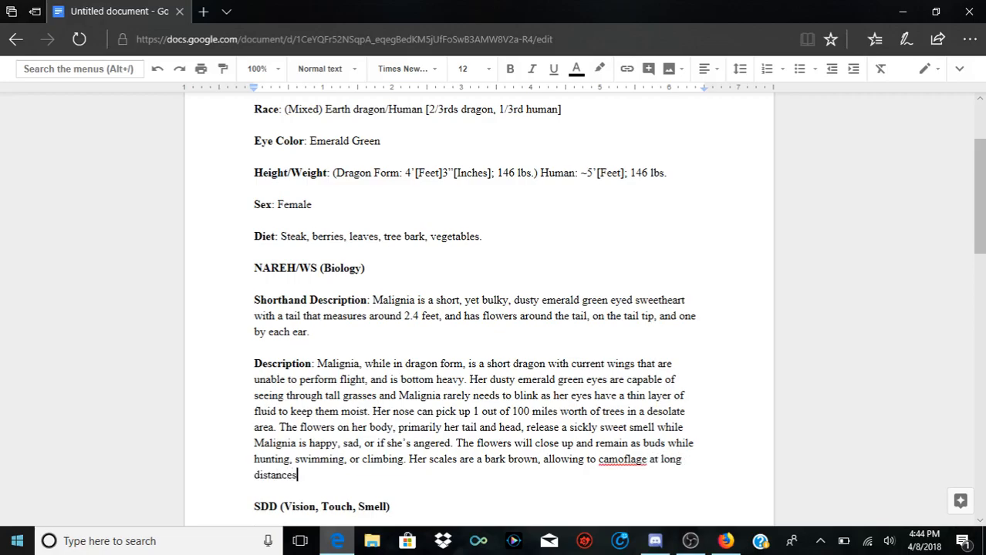
{"action": "type", "text": " of sight."}
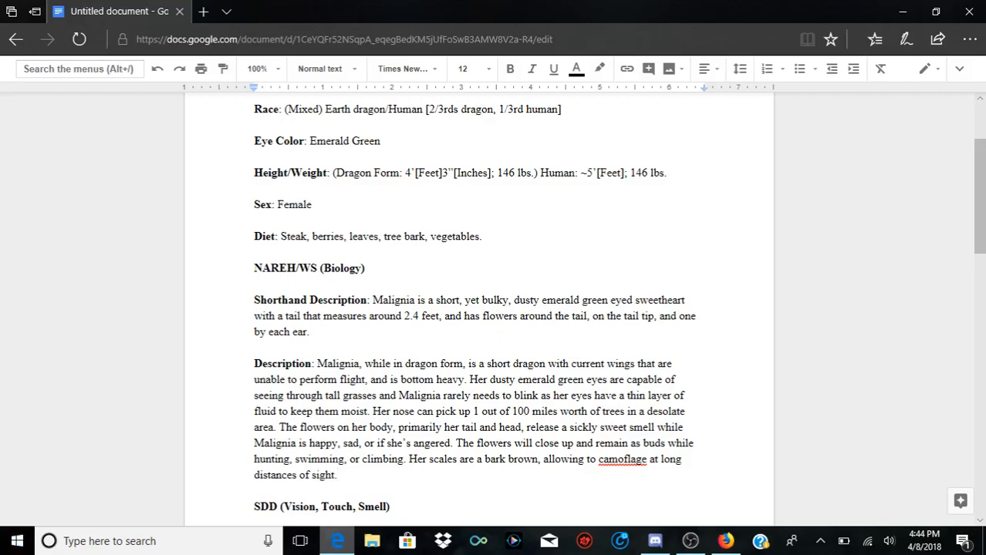
Step: Finish the scales sentence with "camouflage at long distances of sight.", using the suggested spelling for the misspelled "camoflage"
{"action": "right_click", "coordinate": [624, 460]}
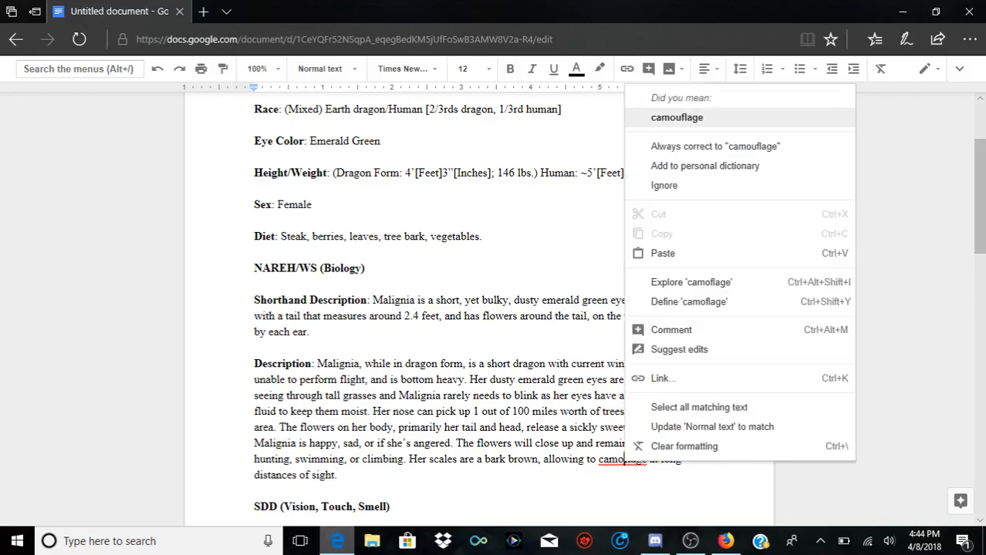
{"action": "key", "text": "Return"}
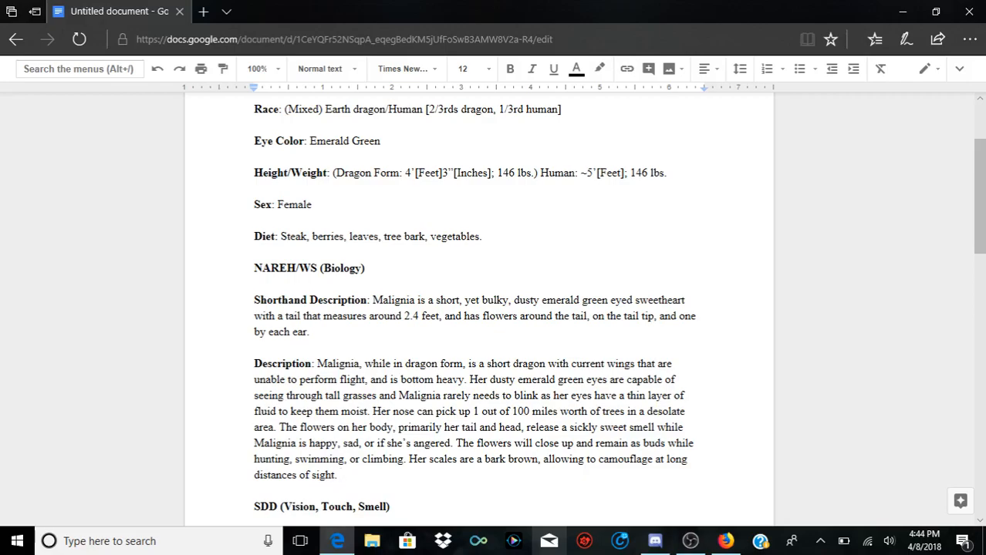
{"action": "type", "text": "Bu"}
{"action": "type", "text": "t"}
{"action": "key", "text": "BackSpace"}
{"action": "key", "text": "BackSpace"}
{"action": "key", "text": "BackSpace"}
{"action": "key", "text": "BackSpace"}
Step: Start a Description sentence about the tail with "Her tail is thick throughout most of its length,"
{"action": "type", "text": "Her tail is thick"}
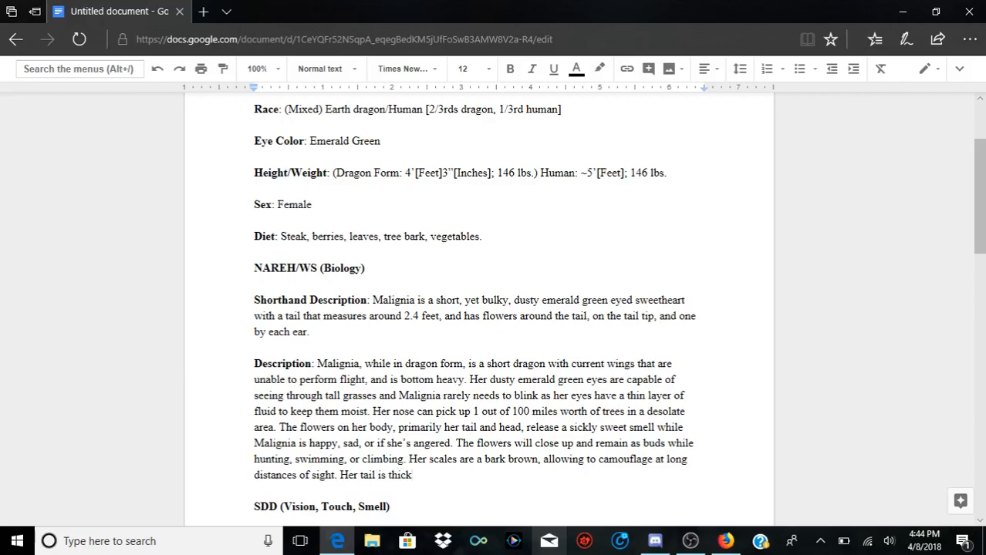
{"action": "type", "text": " throughout most of "}
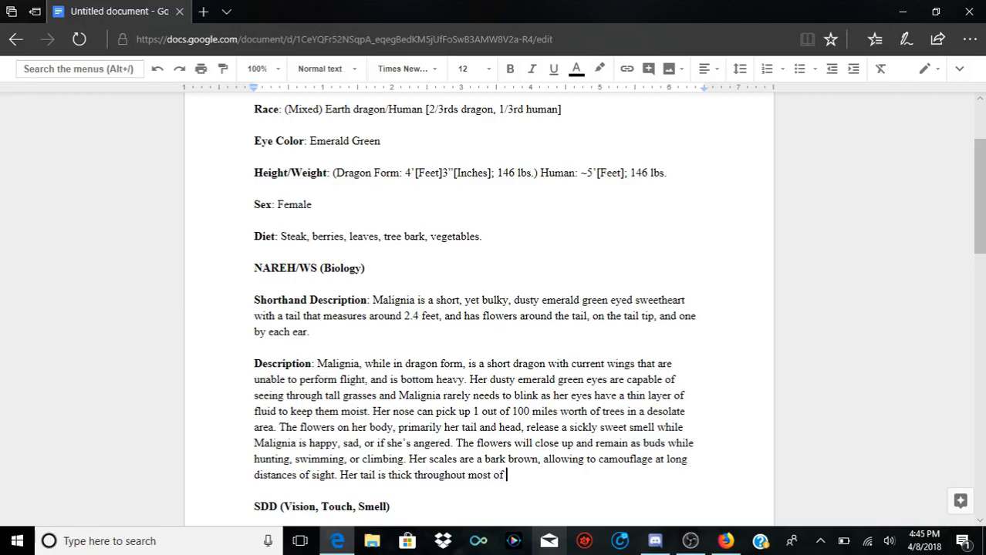
{"action": "type", "text": "its length, tappering after thr"}
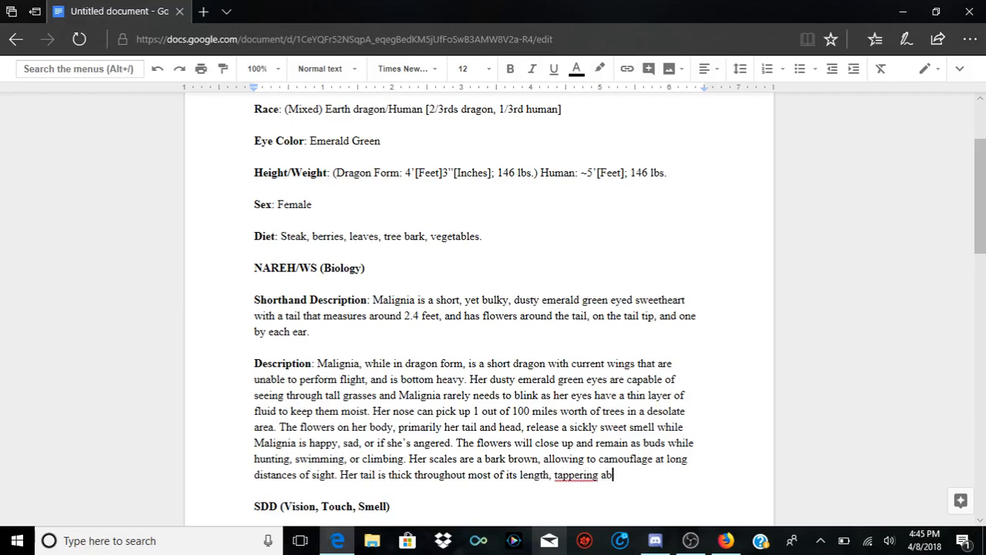
{"action": "type", "text": "e co"}
Step: Finish the tail sentence with "tappering after three quarters of the way."
{"action": "key", "text": "BackSpace"}
{"action": "key", "text": "BackSpace"}
{"action": "type", "text": "quarters of "}
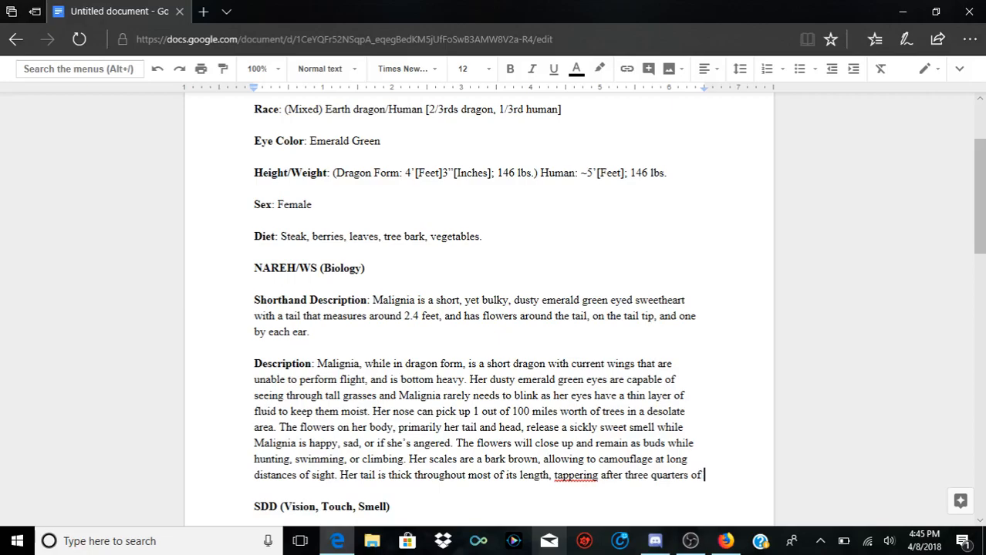
{"action": "type", "text": "the way."}
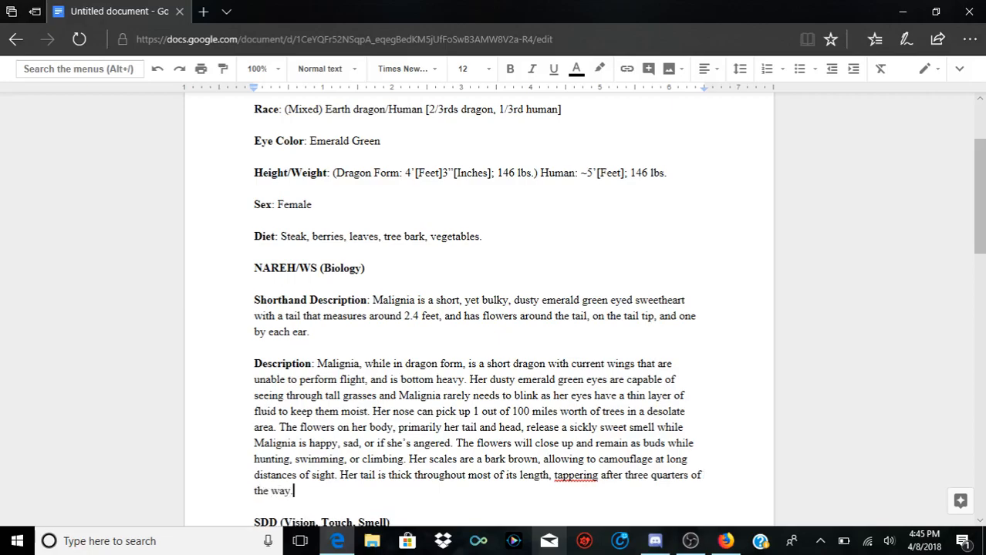
Step: Correct the misspelled word "tappering" in the tail sentence to the suggested spelling "tapering"
{"action": "right_click", "coordinate": [565, 485]}
{"action": "key", "text": "Escape"}
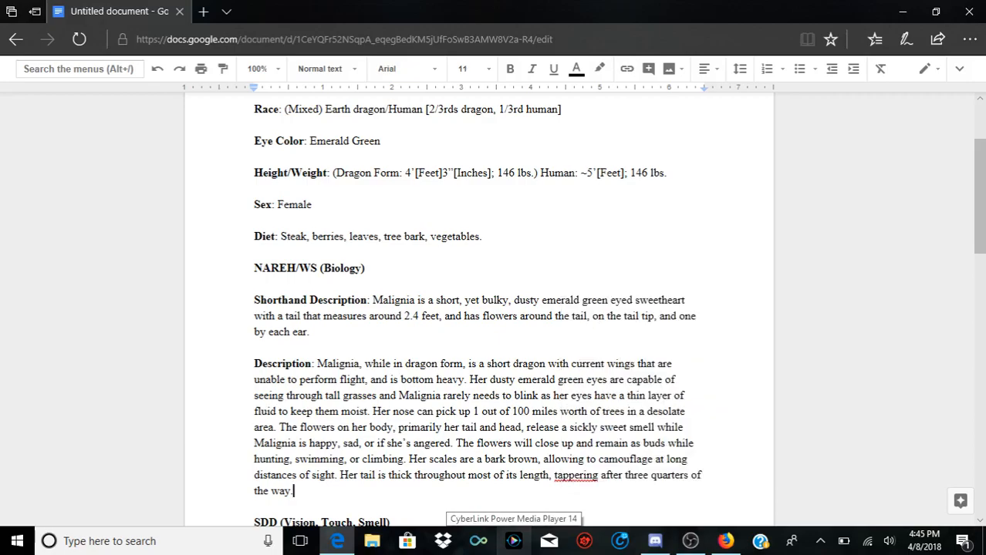
{"action": "right_click", "coordinate": [564, 475]}
{"action": "left_click", "coordinate": [610, 138]}
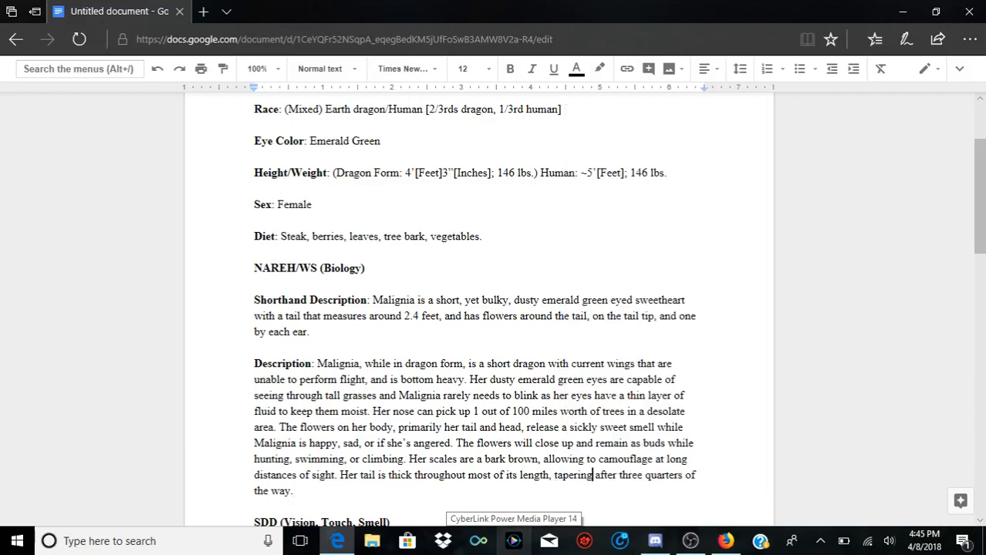
{"action": "double_click", "coordinate": [297, 491]}
{"action": "left_click", "coordinate": [298, 492]}
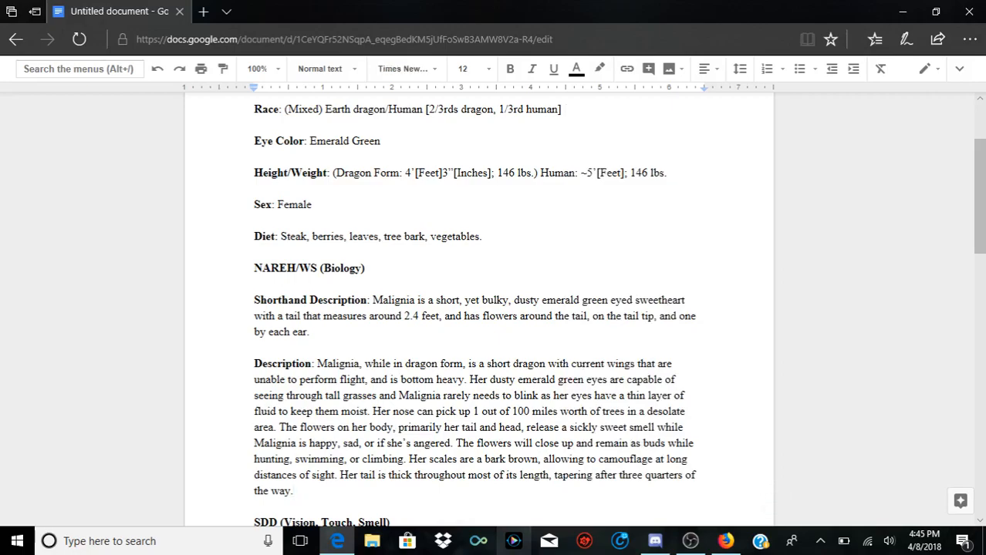
{"action": "left_click_drag", "start_coordinate": [391, 475], "coordinate": [417, 475]}
{"action": "left_click", "coordinate": [418, 475]}
{"action": "left_click", "coordinate": [416, 475]}
{"action": "scroll", "coordinate": [478, 309], "scroll_direction": "down", "scroll_amount": 1}
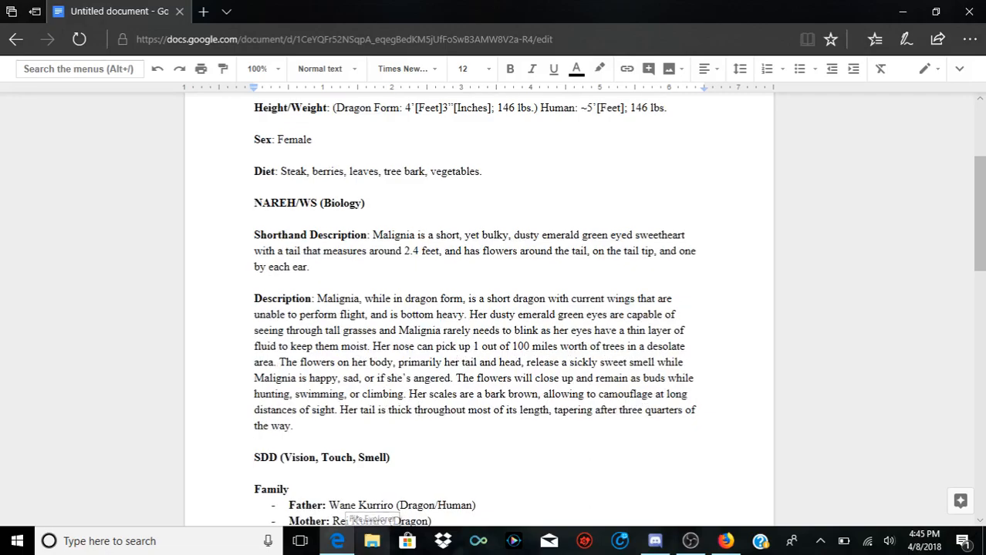
{"action": "scroll", "coordinate": [478, 309], "scroll_direction": "down", "scroll_amount": 1}
{"action": "double_click", "coordinate": [297, 361]}
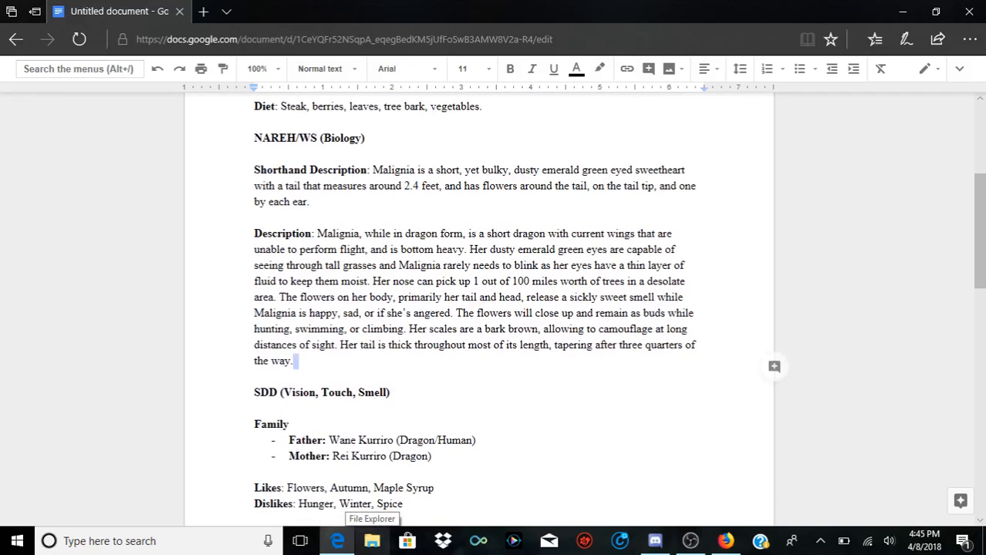
{"action": "type", "text": "("}
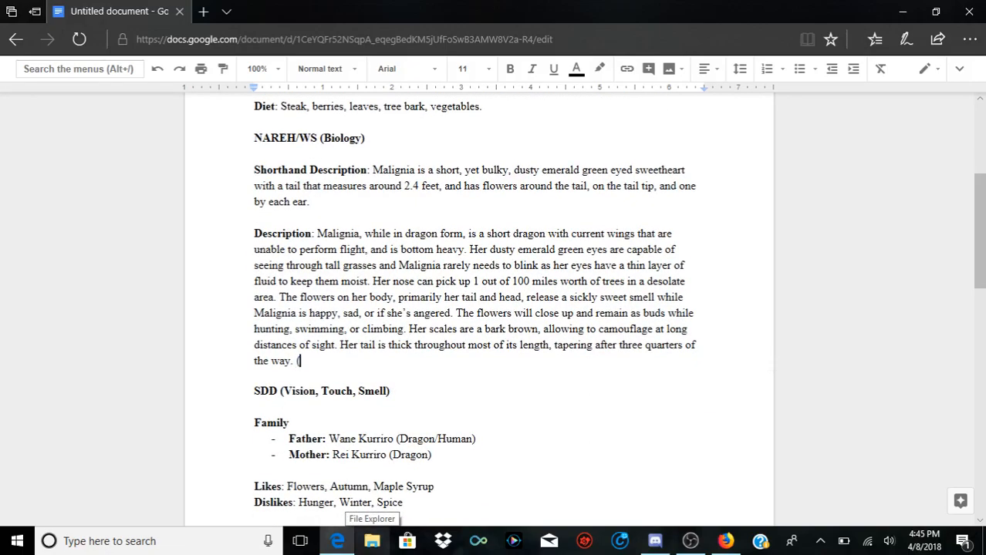
{"action": "type", "text": "This to "}
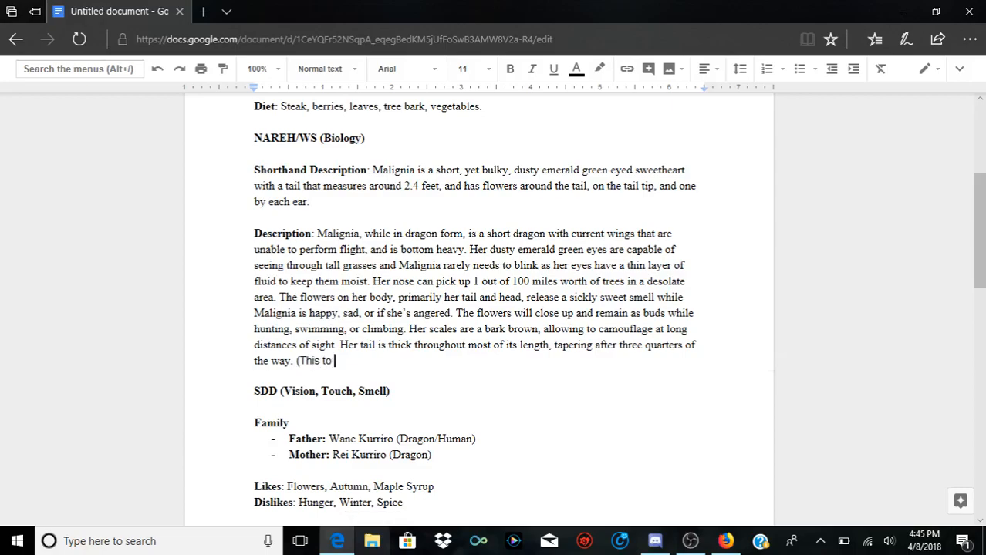
{"action": "type", "text": "allow the flow"}
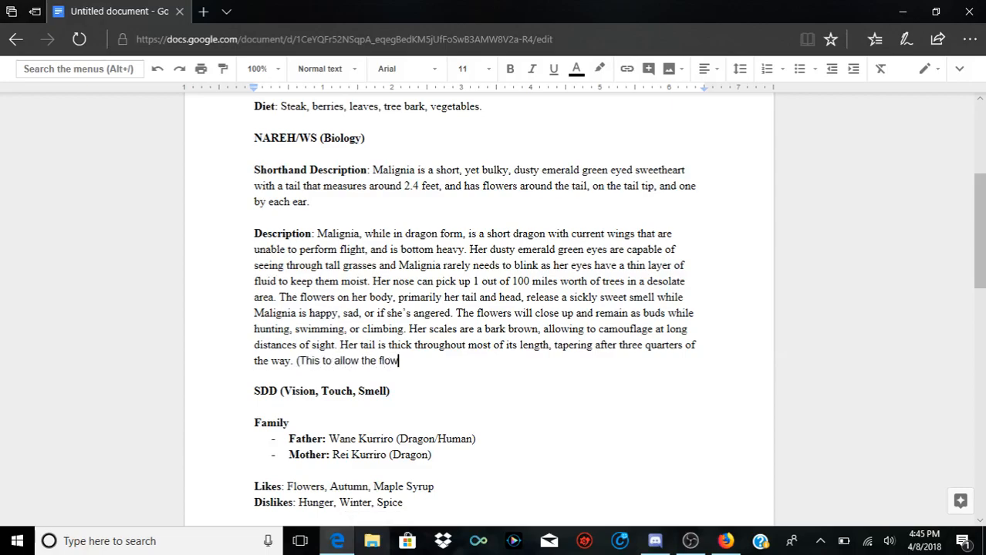
{"action": "type", "text": "ers"}
{"action": "key", "text": "BackSpace"}
{"action": "key", "text": "BackSpace"}
{"action": "key", "text": "BackSpace"}
{"action": "key", "text": "BackSpace"}
{"action": "key", "text": "BackSpace"}
{"action": "key", "text": "BackSpace"}
{"action": "key", "text": "BackSpace"}
{"action": "key", "text": "BackSpace"}
{"action": "key", "text": "BackSpace"}
{"action": "key", "text": "BackSpace"}
{"action": "key", "text": "BackSpace"}
{"action": "key", "text": "BackSpace"}
{"action": "key", "text": "BackSpace"}
{"action": "key", "text": "BackSpace"}
{"action": "key", "text": "BackSpace"}
{"action": "key", "text": "BackSpace"}
{"action": "key", "text": "BackSpace"}
{"action": "key", "text": "BackSpace"}
{"action": "key", "text": "BackSpace"}
{"action": "key", "text": "BackSpace"}
{"action": "key", "text": "BackSpace"}
{"action": "key", "text": "BackSpace"}
{"action": "key", "text": "BackSpace"}
{"action": "key", "text": "BackSpace"}
Step: Start a parenthetical note after the tail sentence with "(This is to allow the flowers to receive"
{"action": "type", "text": ". (T"}
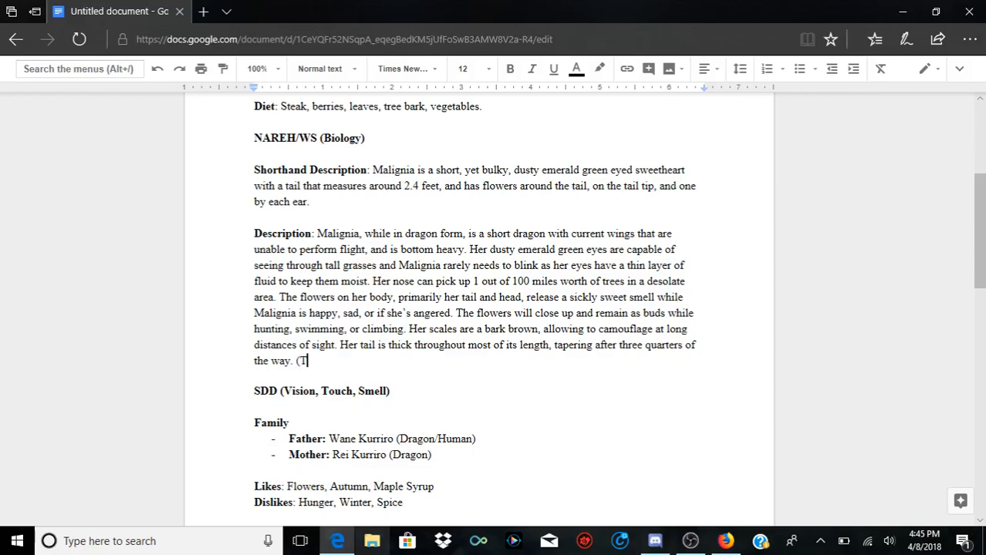
{"action": "type", "text": "his is to allow"}
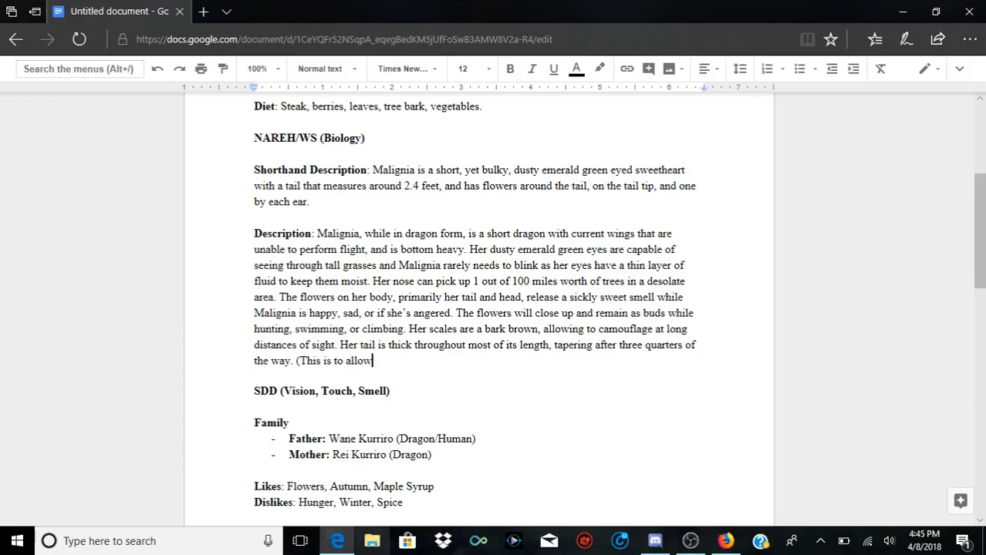
{"action": "type", "text": " the flowers to re"}
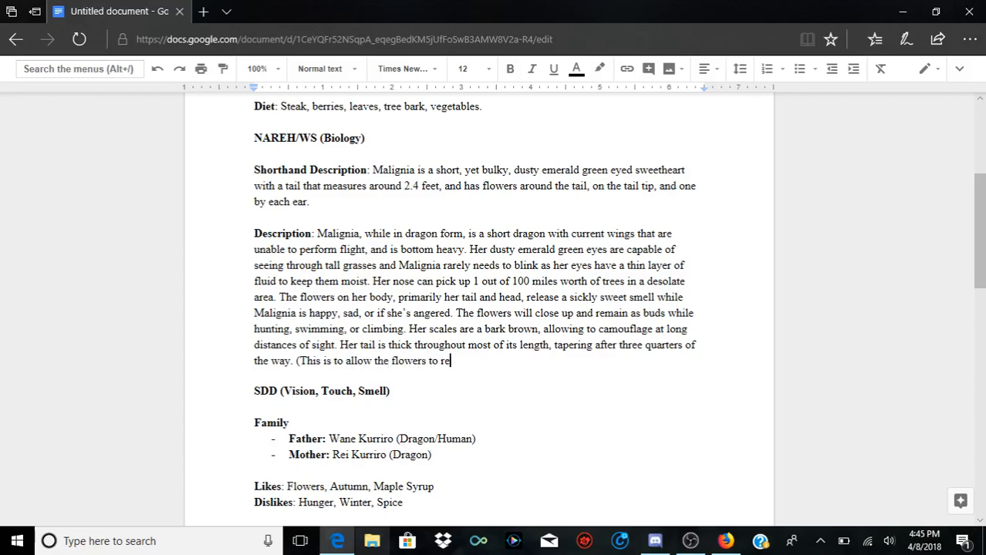
{"action": "key", "text": "BackSpace"}
{"action": "key", "text": "BackSpace"}
{"action": "key", "text": "BackSpace"}
{"action": "type", "text": "to recieve"}
{"action": "key", "text": "BackSpace"}
{"action": "key", "text": "BackSpace"}
{"action": "key", "text": "BackSpace"}
{"action": "key", "text": "BackSpace"}
{"action": "key", "text": "BackSpace"}
{"action": "type", "text": "eive "}
{"action": "type", "text": "the proper am"}
{"action": "type", "text": "ount of nu"}
{"action": "type", "text": "trient"}
{"action": "type", "text": "s"}
{"action": "type", "text": " to "}
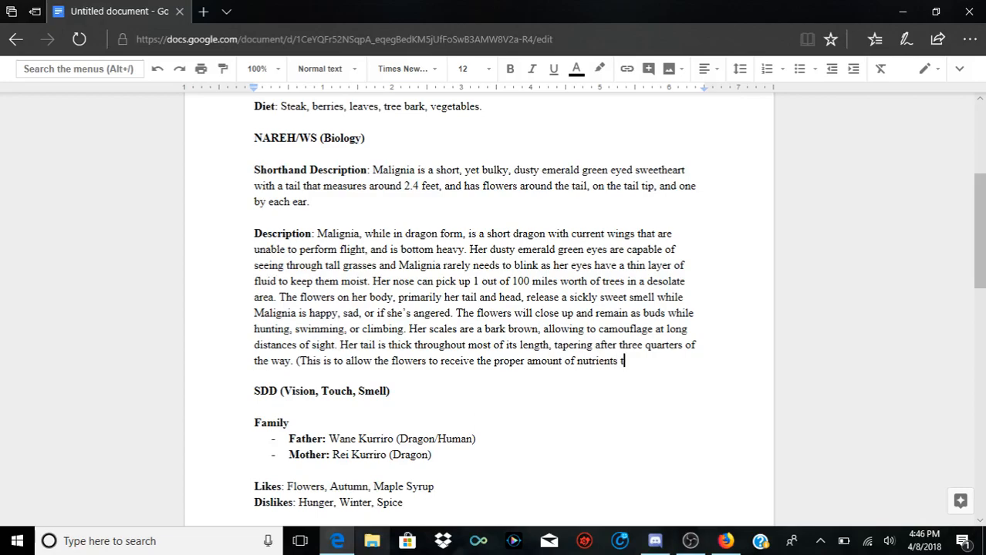
{"action": "type", "text": "survive. The heal"}
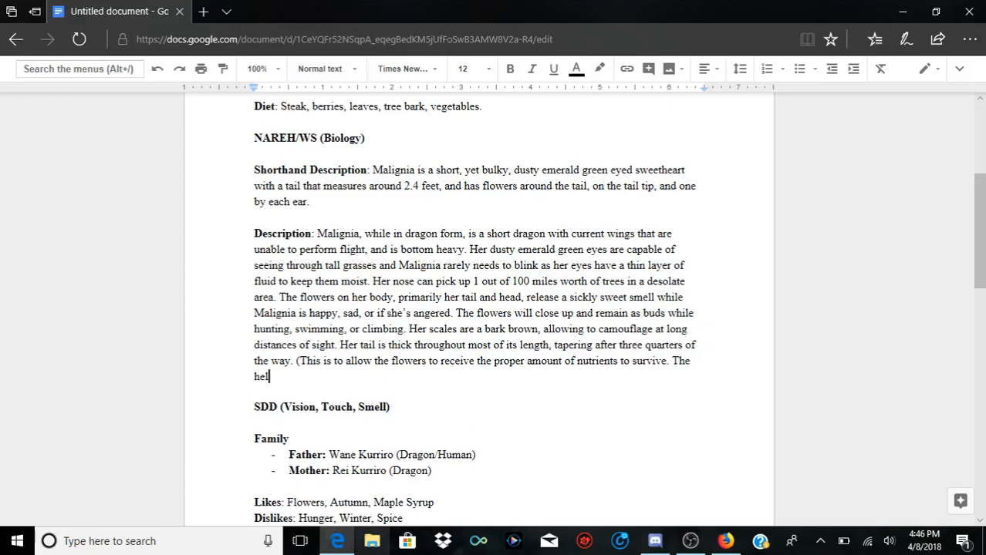
{"action": "type", "text": "th of the flowers i"}
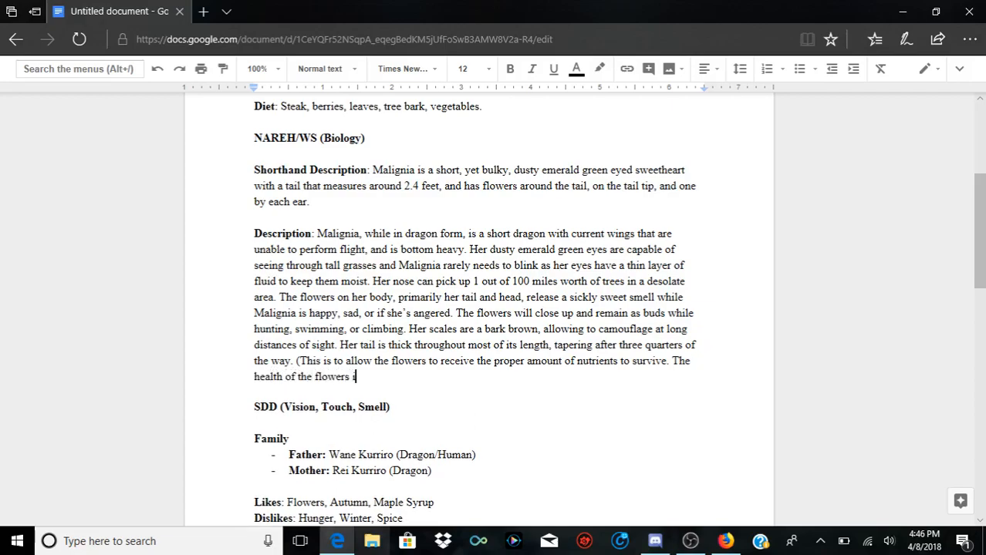
Step: Add "The health of the flowers directly indicates Malignia's health.)" to close the parenthetical note
{"action": "type", "text": "directly indicates "}
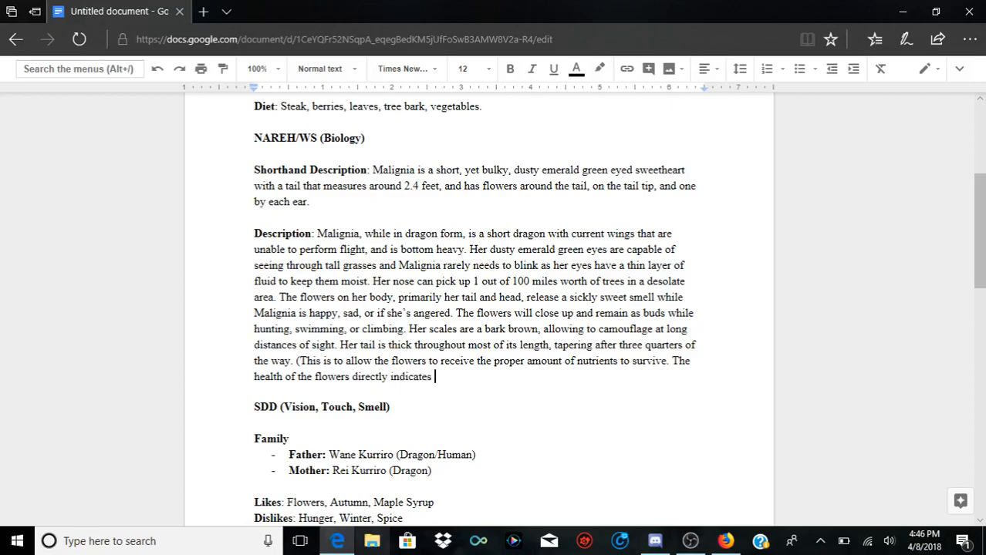
{"action": "type", "text": "Malignia's health."}
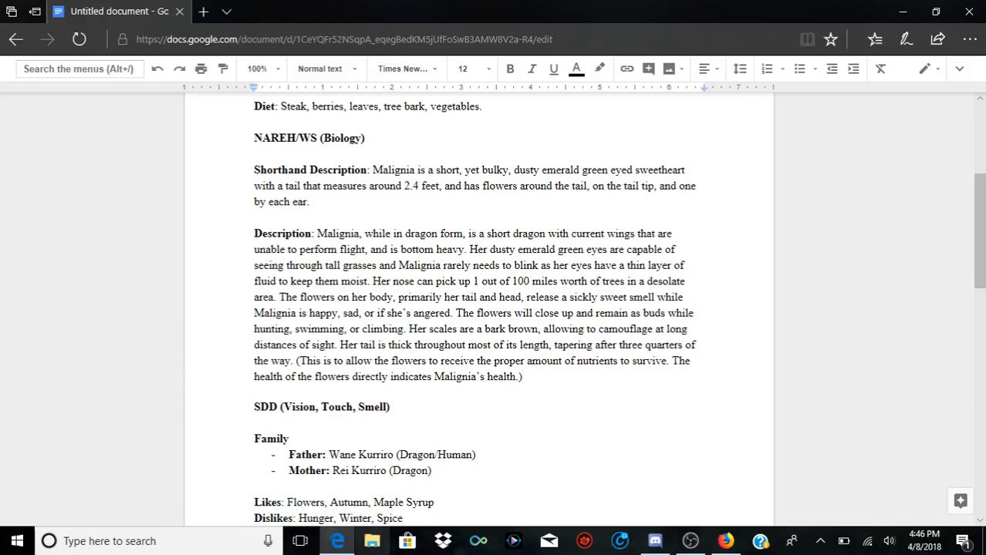
{"action": "type", "text": ") While in human"}
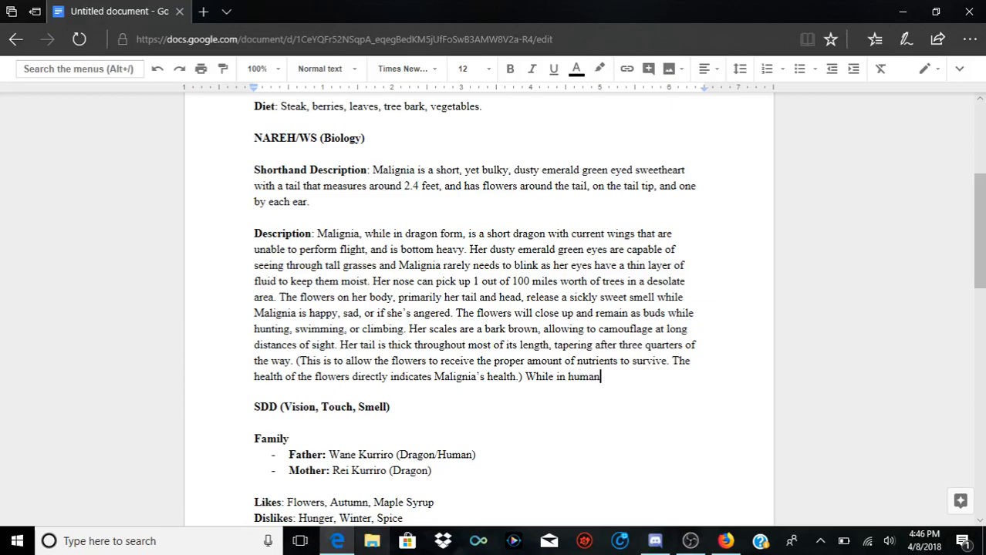
{"action": "type", "text": " form, her skin retains "}
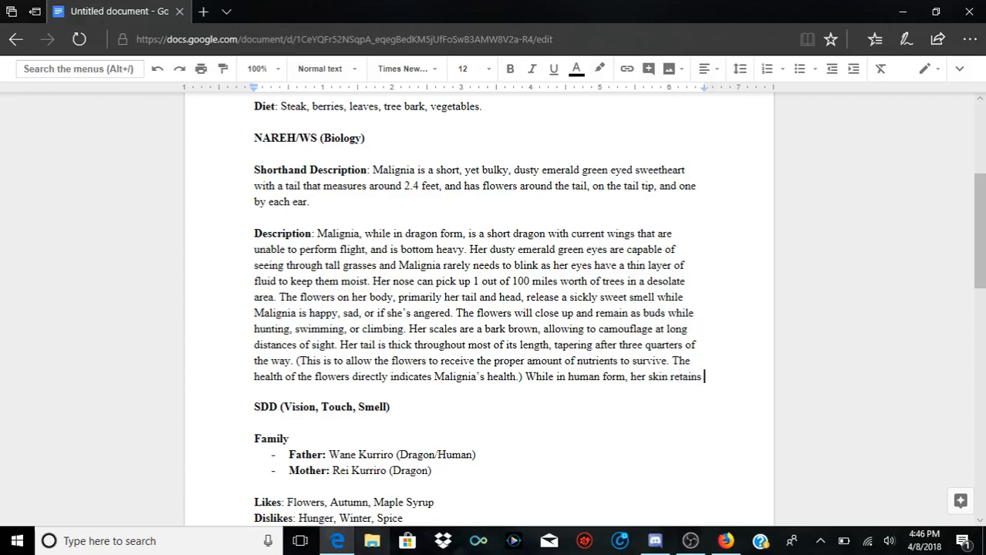
{"action": "type", "text": "a scale"}
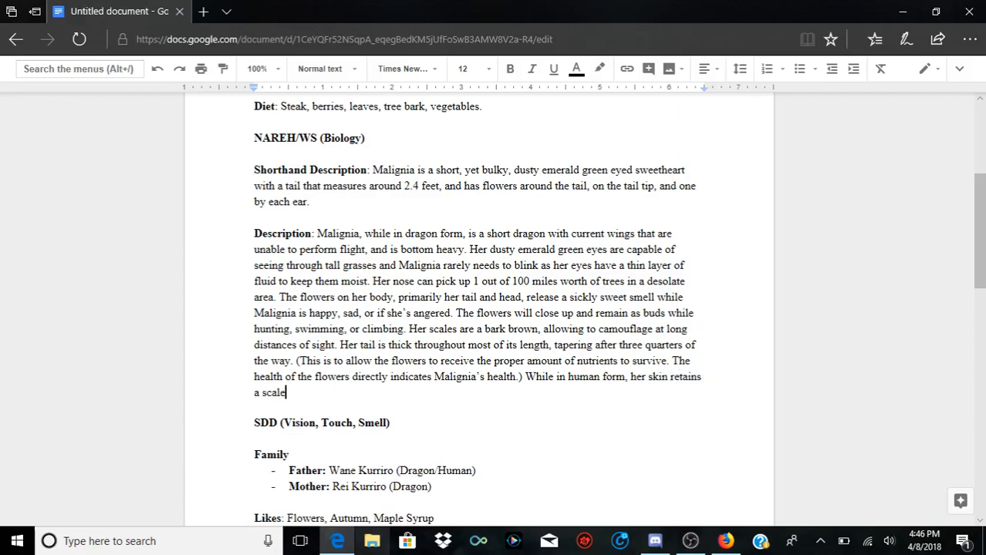
{"action": "type", "text": "y "}
{"action": "type", "text": "texture."}
{"action": "type", "text": " the"}
{"action": "type", "text": " flowers on he"}
{"action": "type", "text": "r head re"}
{"action": "type", "text": "main bloomed"}
{"action": "type", "text": "."}
Step: Continue the human form sentence with "the flowers on her head remain bloomed, and her tail is still visible"
{"action": "key", "text": "BackSpace"}
{"action": "type", "text": ", and her"}
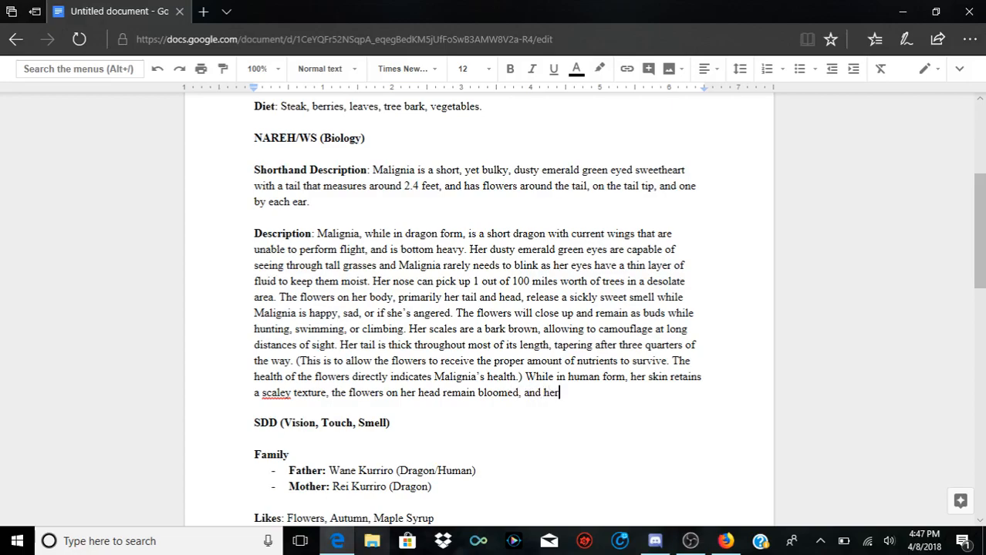
{"action": "type", "text": " tail is still visible"}
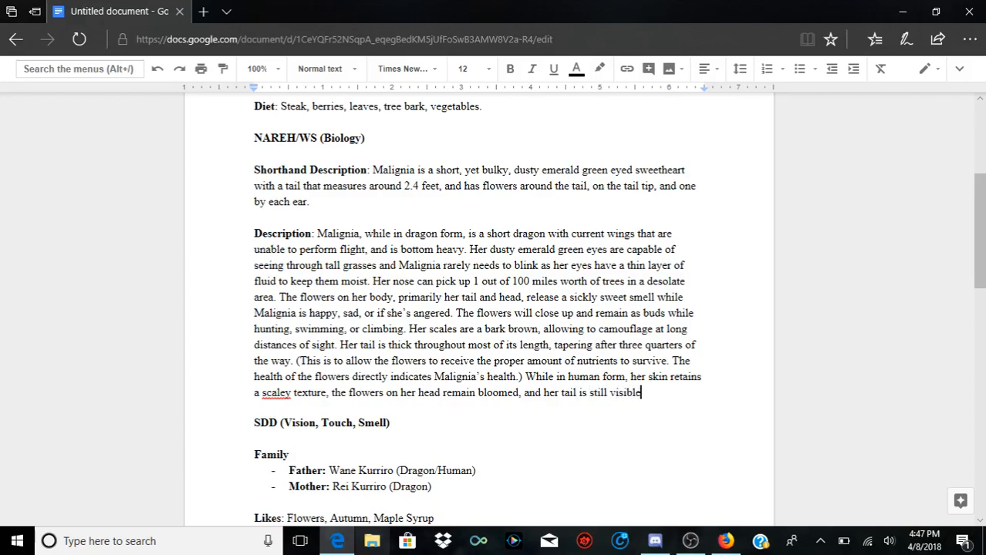
Step: Correct the misspelled word "scaley" in the human form sentence to the suggested spelling "scaly"
{"action": "right_click", "coordinate": [281, 393]}
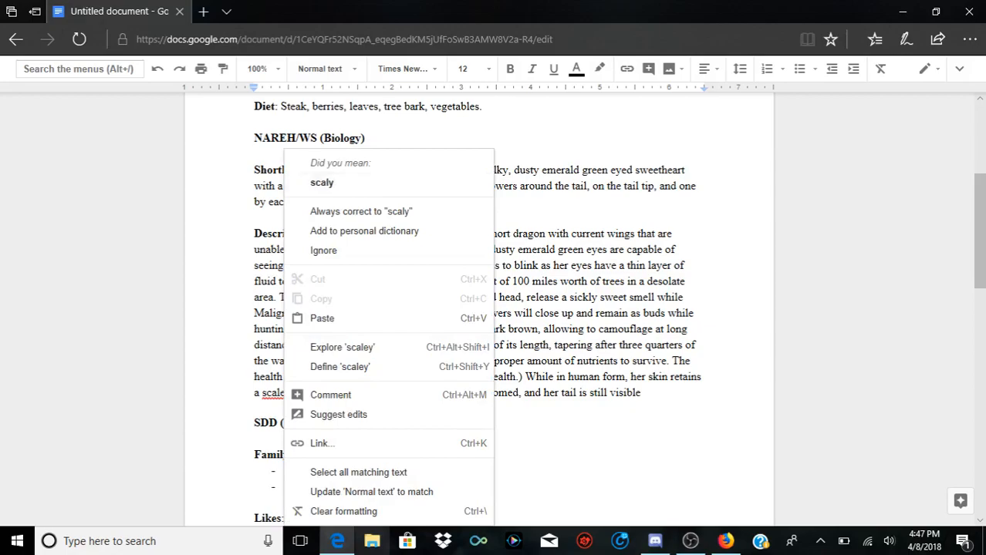
{"action": "left_click", "coordinate": [320, 179]}
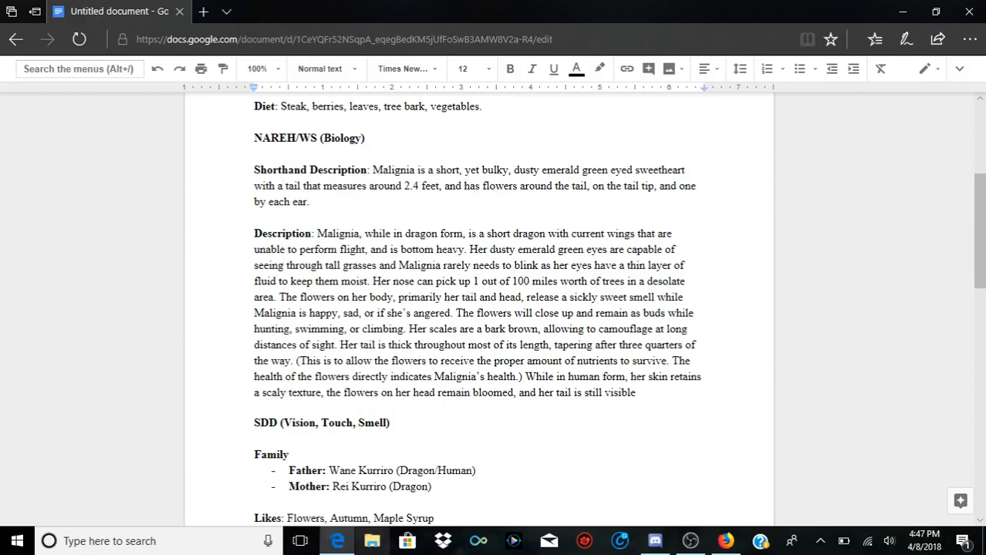
Step: End the sentence after "visible" with a period and start another with "The rest of her body is human-like,"
{"action": "double_click", "coordinate": [639, 393]}
{"action": "left_click", "coordinate": [254, 408]}
{"action": "left_click", "coordinate": [636, 393]}
{"action": "type", "text": ". Her"}
{"action": "key", "text": "BackSpace"}
{"action": "key", "text": "BackSpace"}
{"action": "key", "text": "BackSpace"}
{"action": "type", "text": "The rest of her body"}
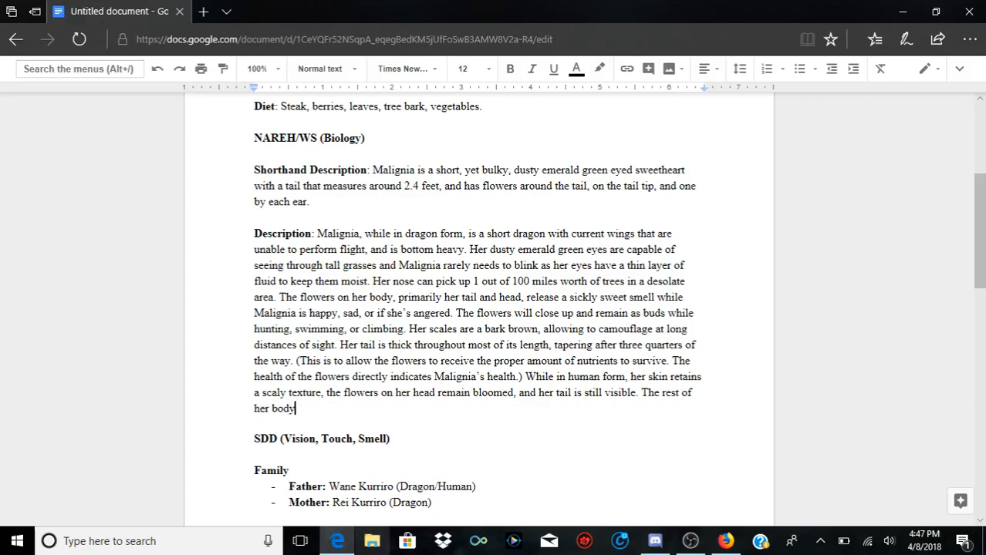
{"action": "type", "text": " is human-like, excl"}
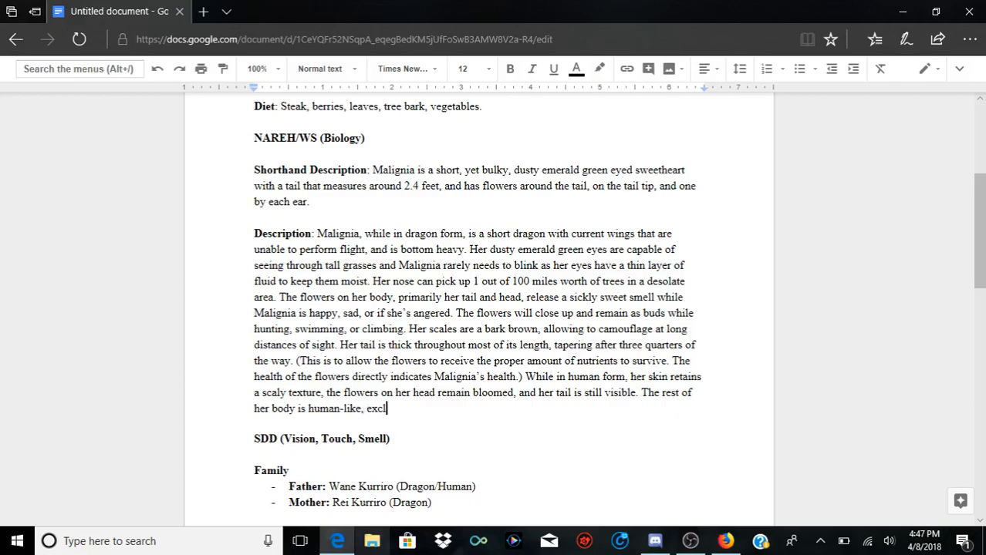
{"action": "type", "text": "uding her ye"}
Step: Continue the human-like body sentence with "excluding her eyes"
{"action": "key", "text": "BackSpace"}
{"action": "key", "text": "BackSpace"}
{"action": "type", "text": "eyes "}
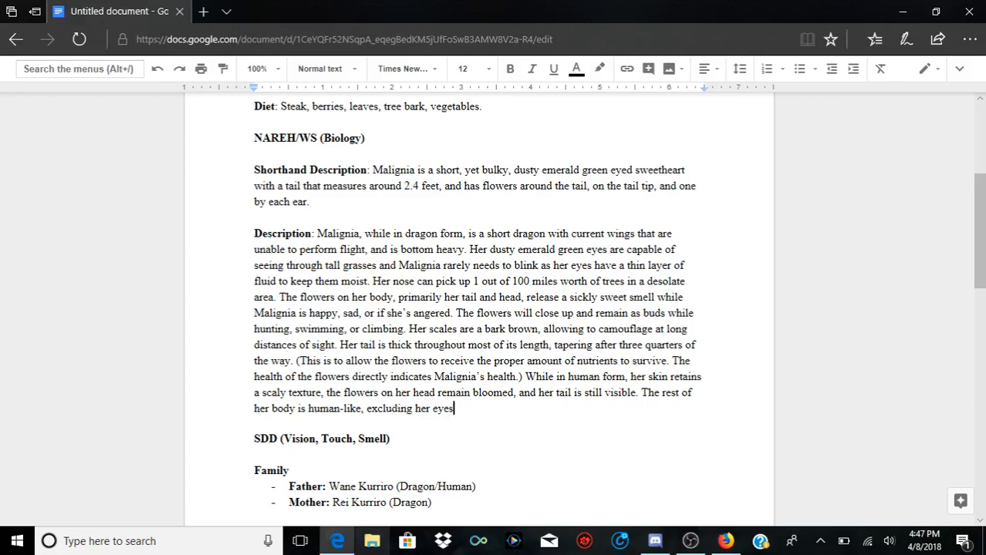
{"action": "type", "text": "."}
{"action": "key", "text": "Delete"}
{"action": "key", "text": "Delete"}
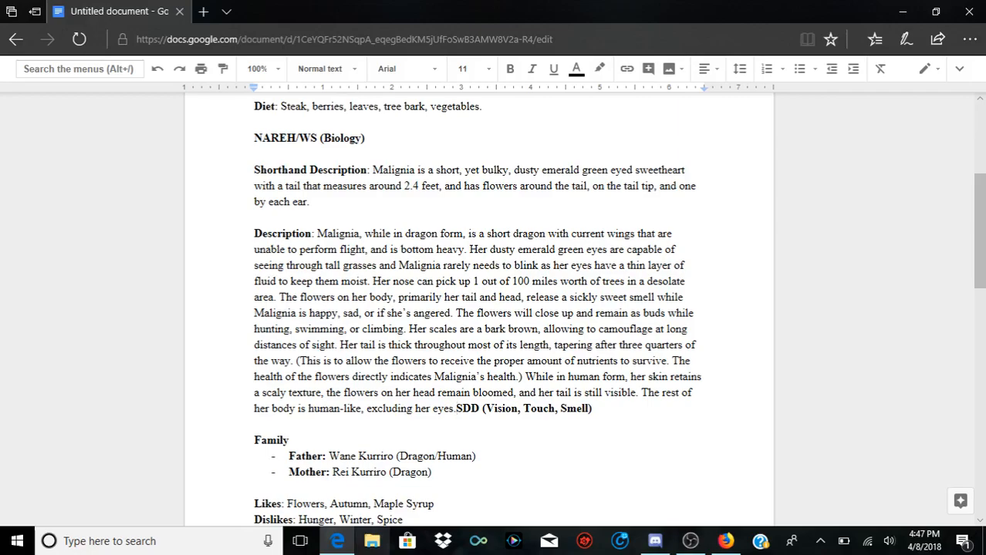
{"action": "key", "text": "ctrl+z"}
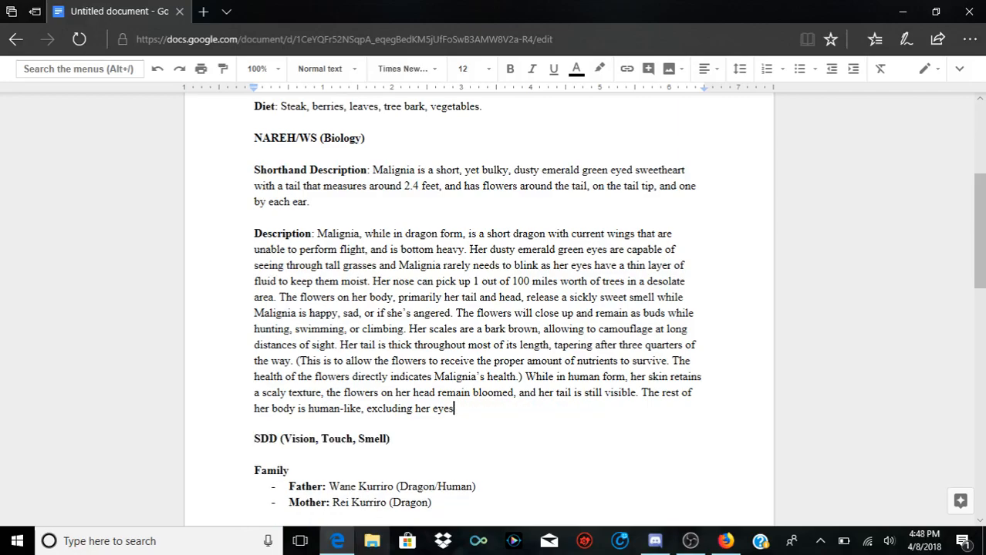
Step: Extend the sentence after "eyes" with ", which remain as a slit"
{"action": "type", "text": ", which remain as a sl"}
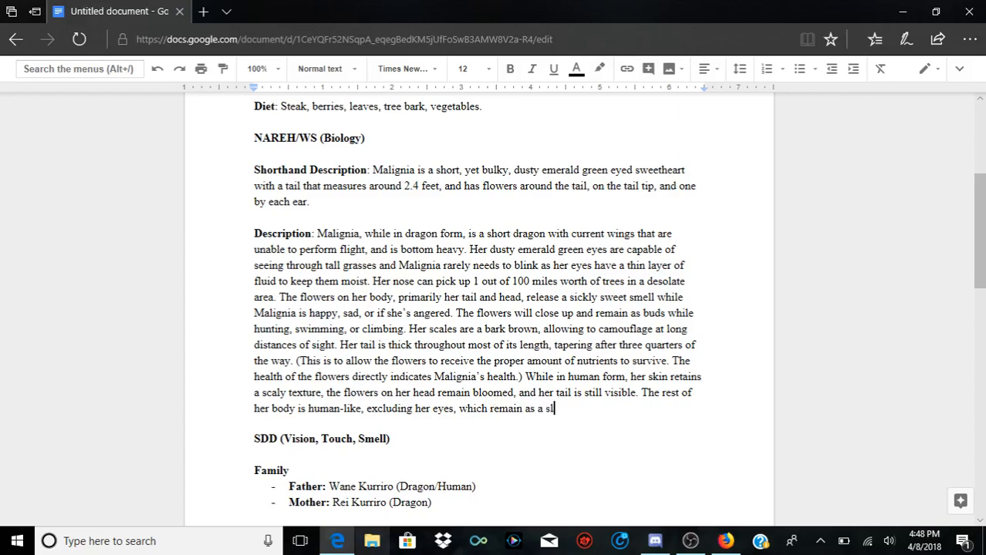
{"action": "type", "text": "it, or ca"}
Step: Add the aside "— or cat-like—" after "slit", set off with long dashes, and select its closing dash
{"action": "key", "text": "BackSpace"}
{"action": "key", "text": "BackSpace"}
{"action": "key", "text": "BackSpace"}
{"action": "key", "text": "BackSpace"}
{"action": "key", "text": "BackSpace"}
{"action": "key", "text": "BackSpace"}
{"action": "key", "text": "BackSpace"}
{"action": "type", "text": "-- or cat-like--"}
{"action": "key", "text": "shift+Left"}
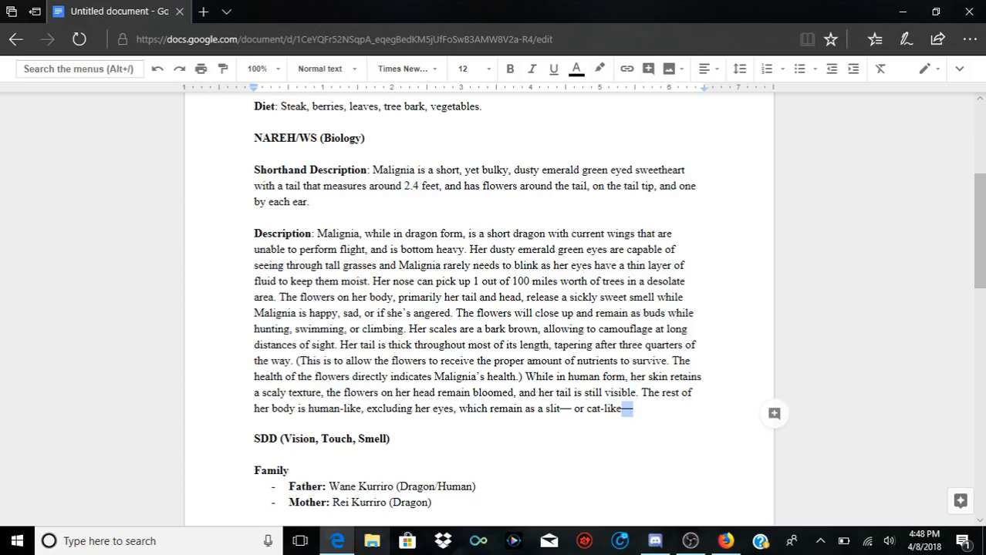
{"action": "right_click", "coordinate": [628, 409]}
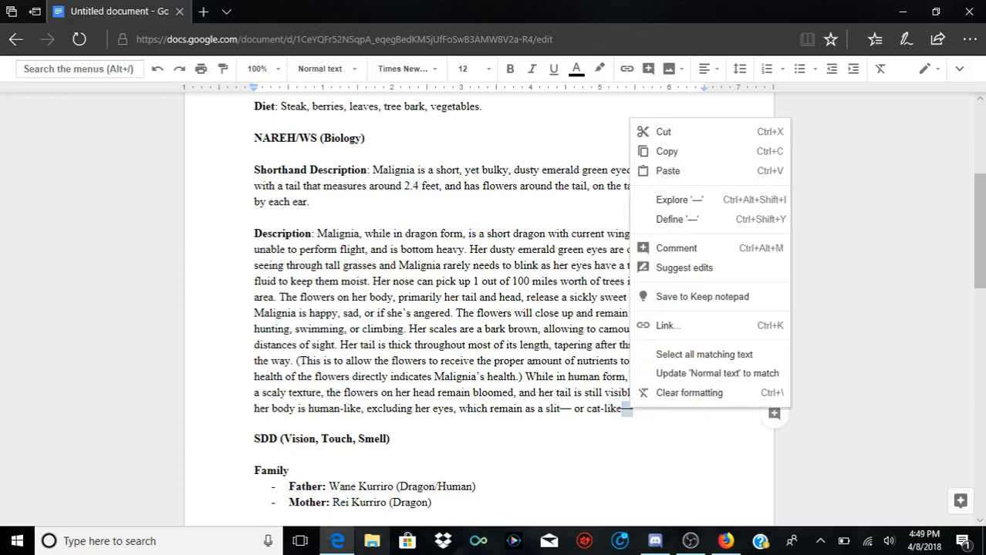
{"action": "double_click", "coordinate": [393, 439]}
{"action": "left_click", "coordinate": [637, 409]}
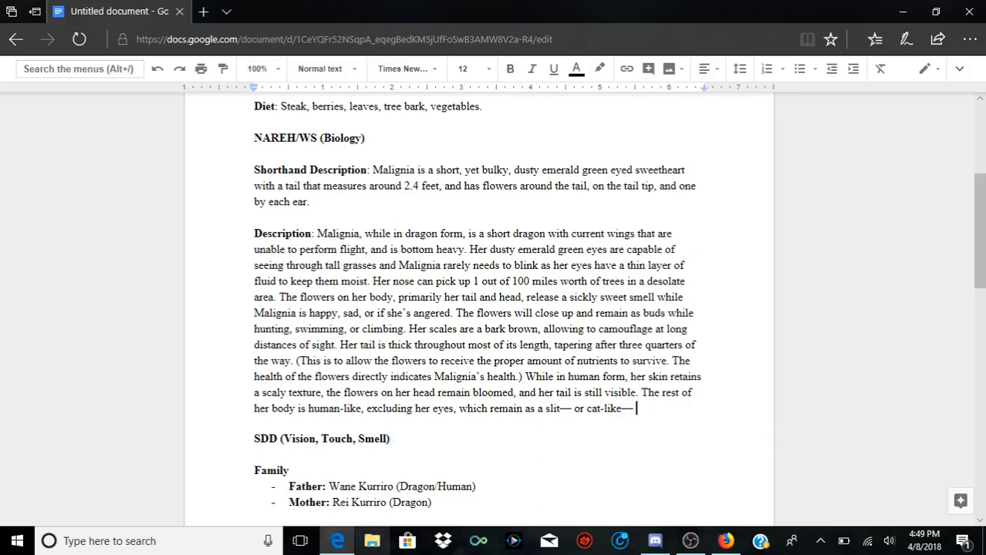
{"action": "double_click", "coordinate": [629, 409]}
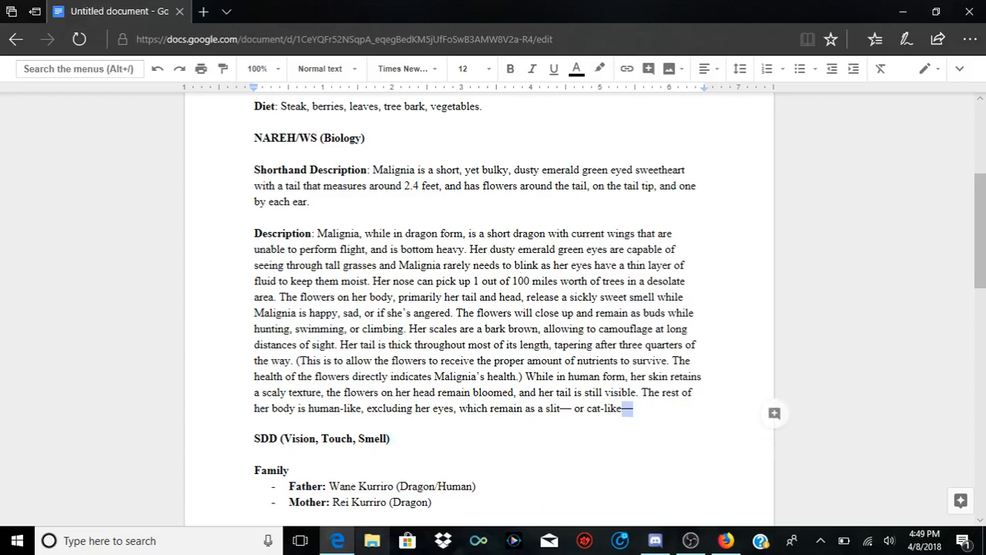
Step: Show the document's full menu header and open the document Preferences
{"action": "left_click", "coordinate": [960, 68]}
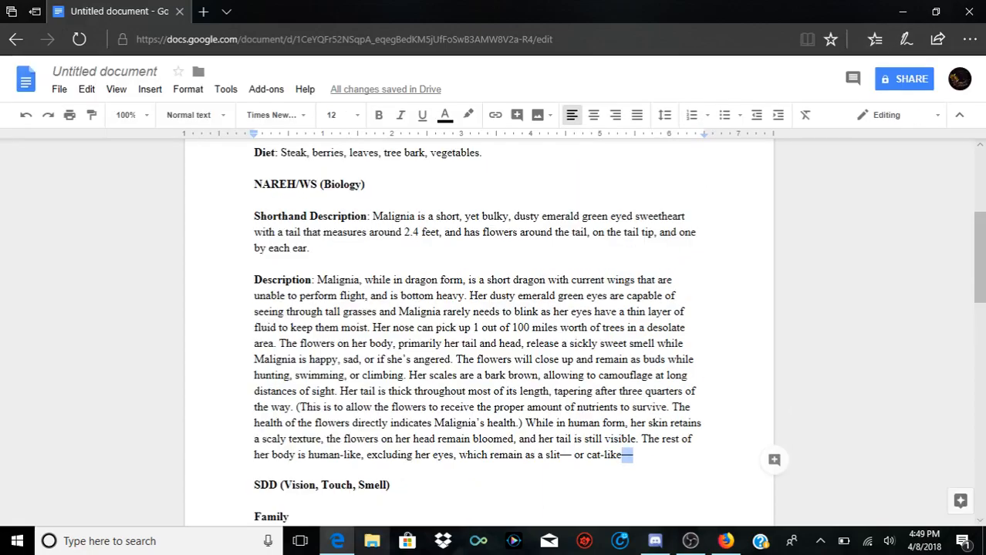
{"action": "left_click", "coordinate": [187, 88]}
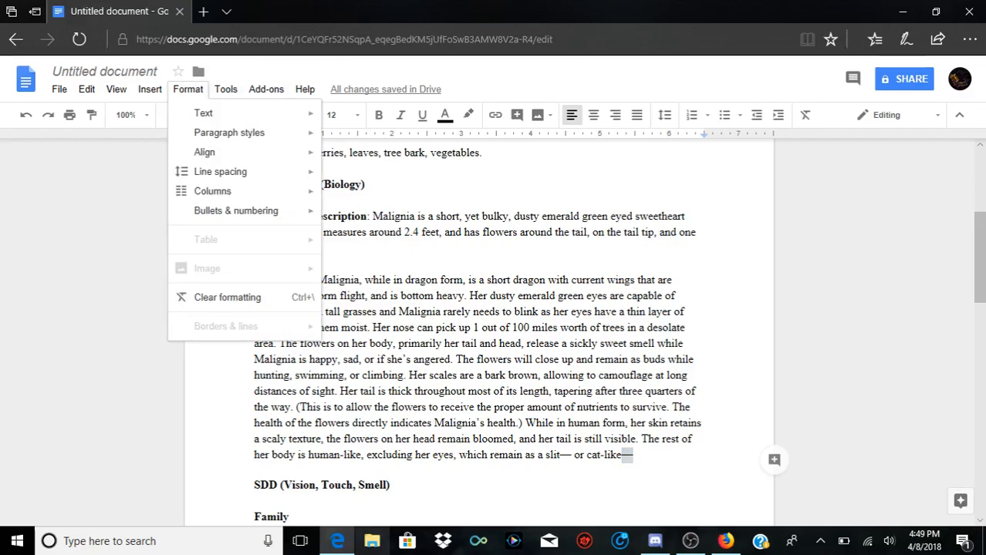
{"action": "mouse_move", "coordinate": [86, 89]}
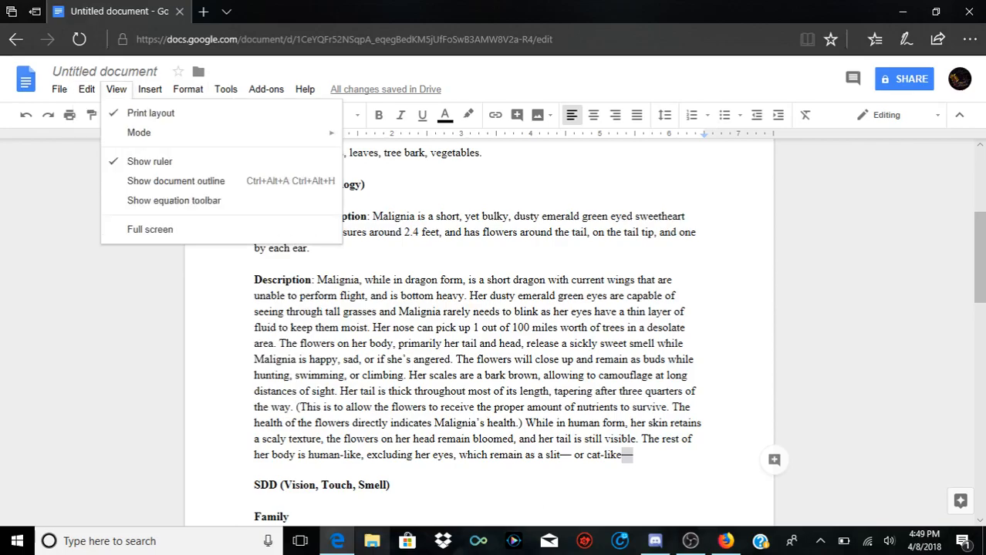
{"action": "mouse_move", "coordinate": [225, 88]}
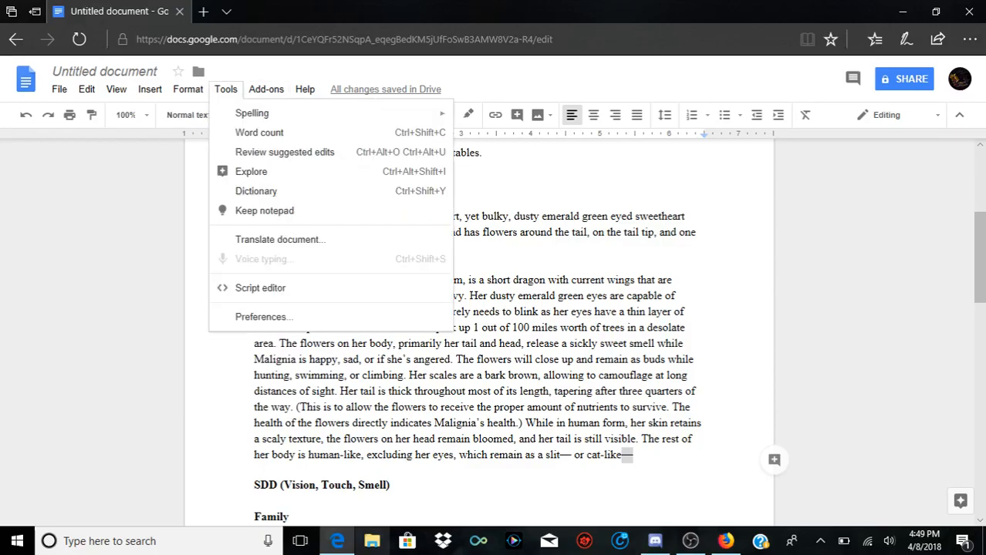
{"action": "mouse_move", "coordinate": [254, 113]}
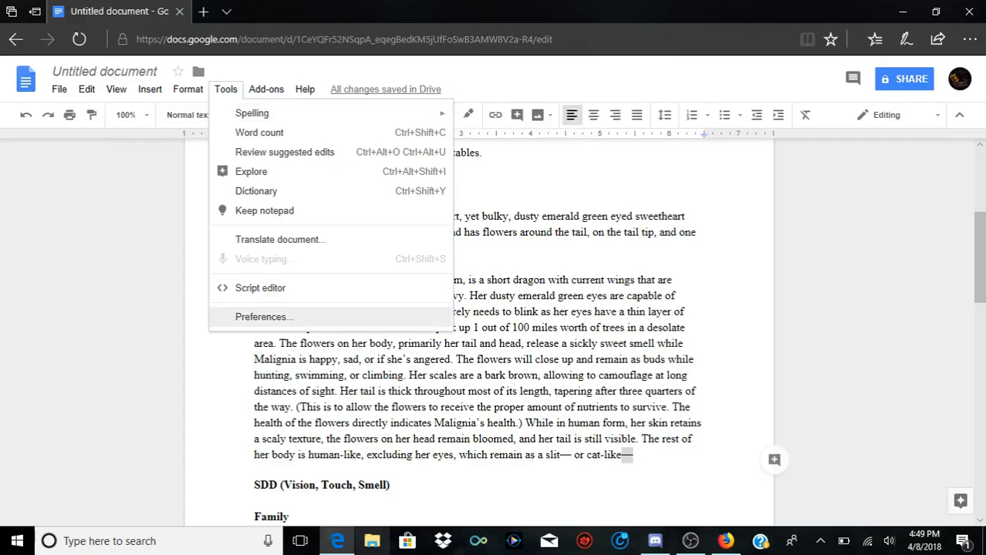
{"action": "left_click", "coordinate": [262, 317]}
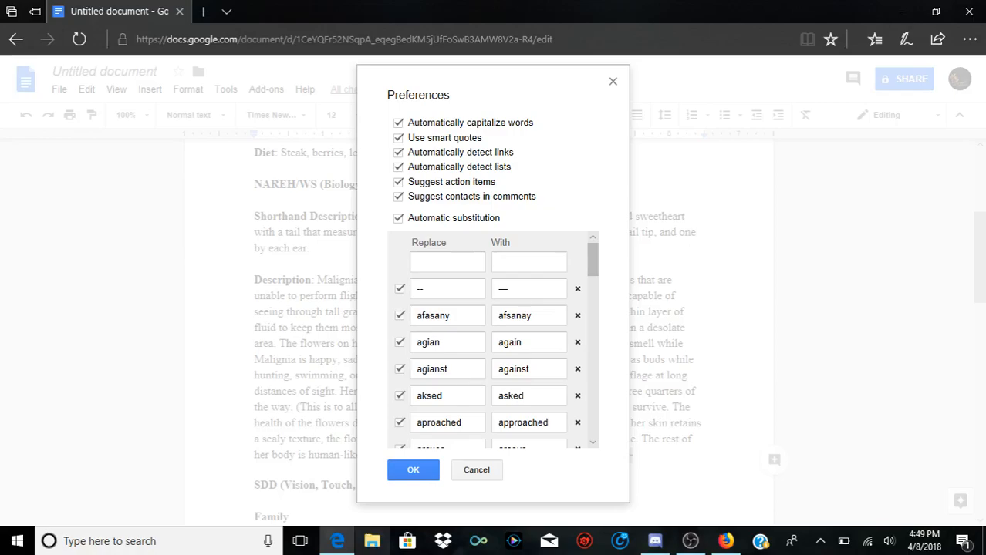
Step: Look through the whole automatic substitution list, from the double-hyphen entry to "you're", and close the preferences
{"action": "double_click", "coordinate": [432, 290]}
{"action": "left_click", "coordinate": [593, 263]}
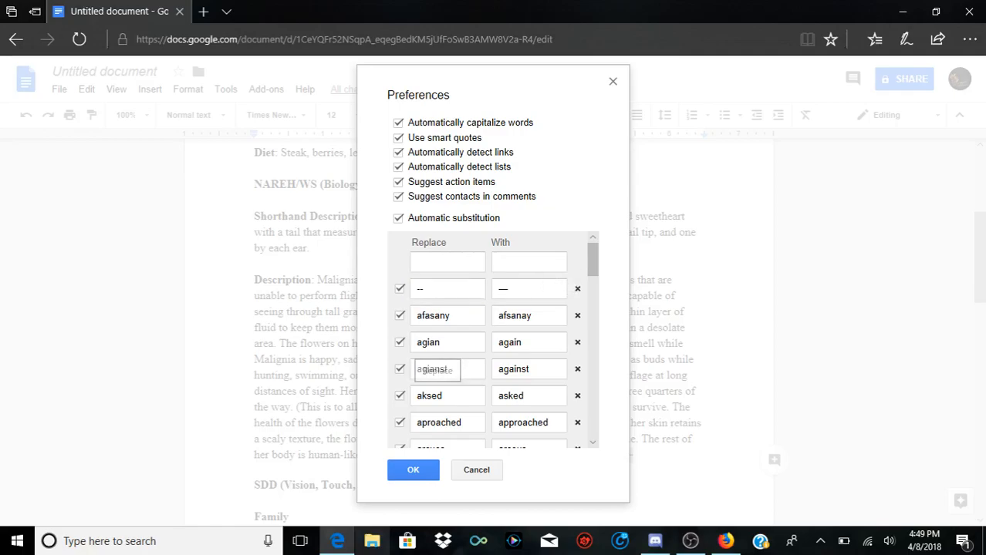
{"action": "double_click", "coordinate": [440, 395]}
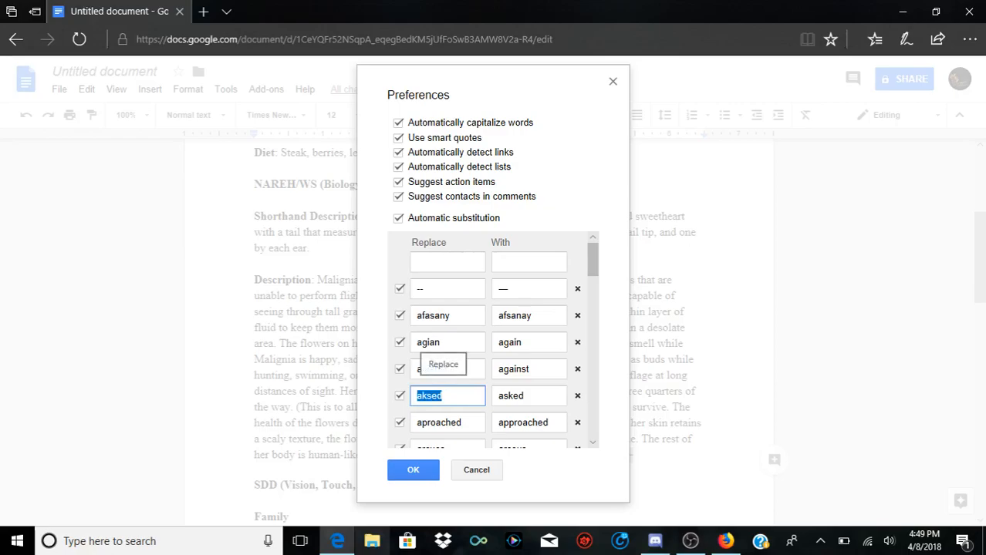
{"action": "left_click", "coordinate": [444, 395]}
{"action": "scroll", "coordinate": [445, 395], "scroll_direction": "down", "scroll_amount": 3}
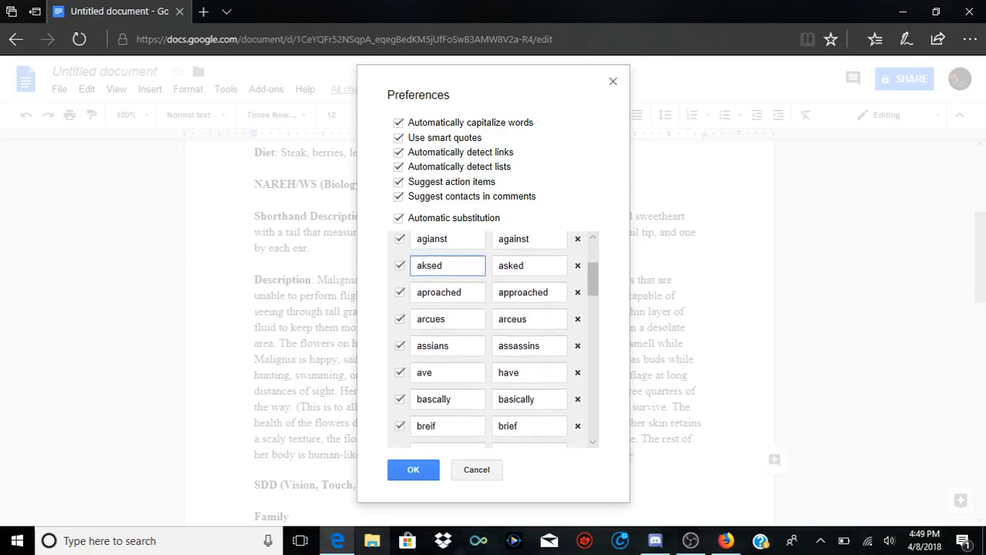
{"action": "left_click_drag", "start_coordinate": [530, 320], "coordinate": [415, 320]}
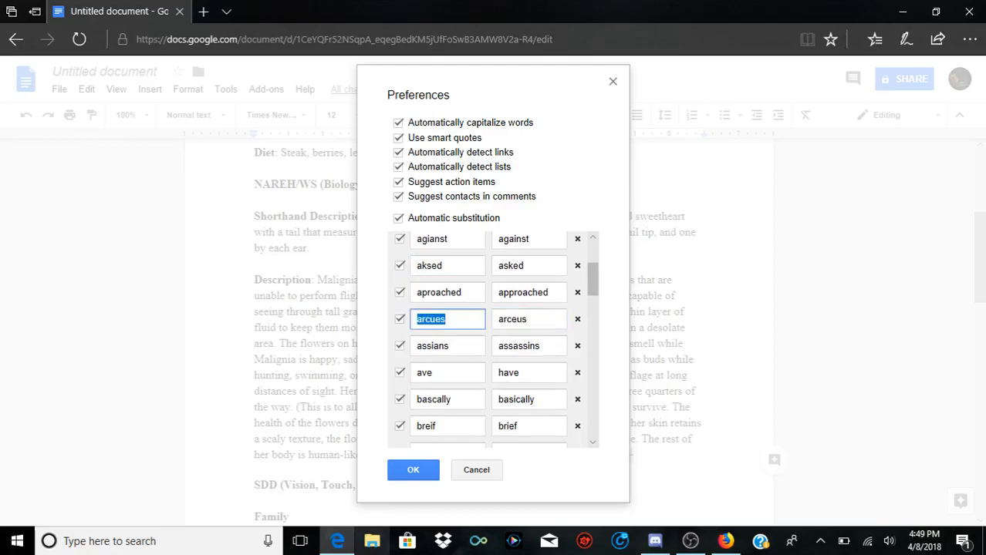
{"action": "left_click", "coordinate": [499, 320]}
{"action": "scroll", "coordinate": [495, 341], "scroll_direction": "down", "scroll_amount": 3}
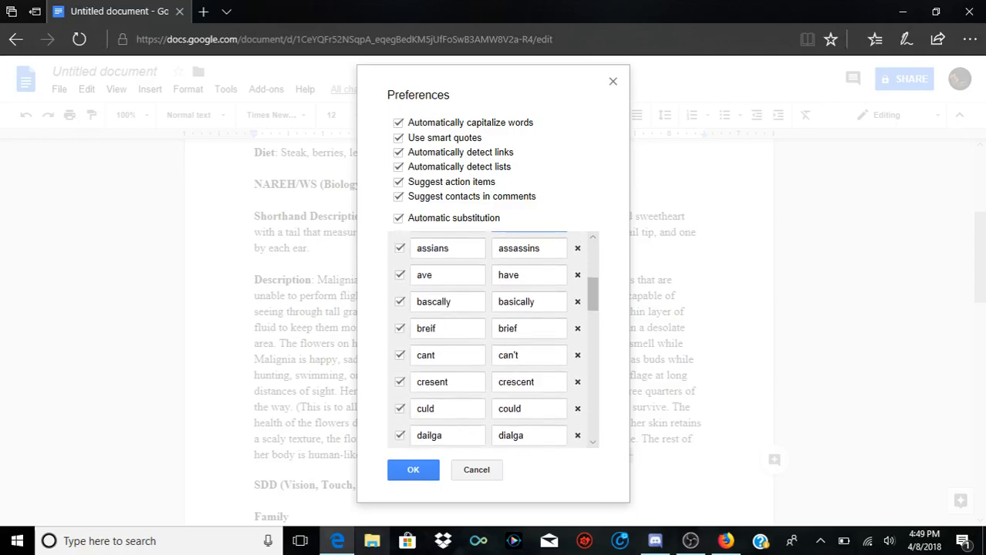
{"action": "scroll", "coordinate": [495, 340], "scroll_direction": "down", "scroll_amount": 10}
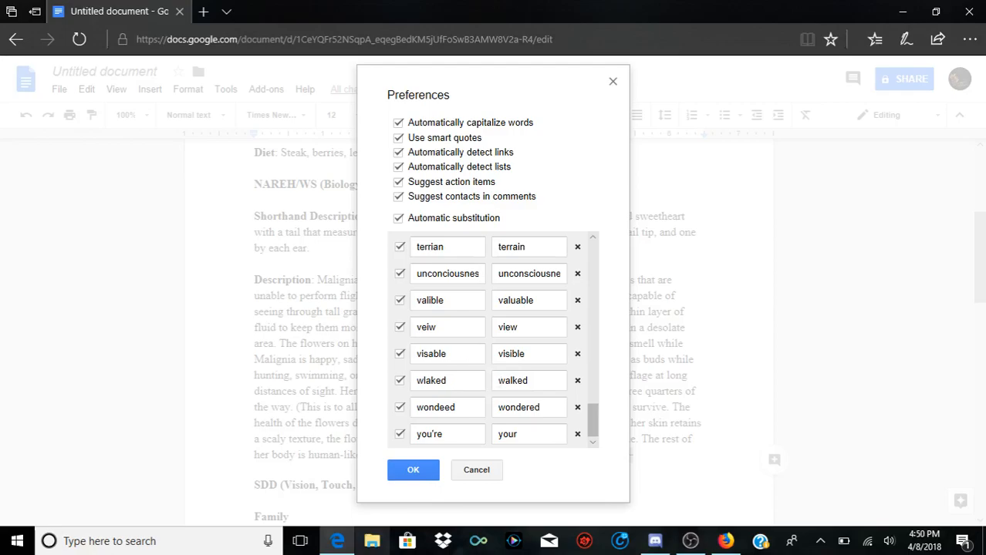
{"action": "left_click_drag", "start_coordinate": [416, 434], "coordinate": [444, 434]}
{"action": "left_click", "coordinate": [548, 471]}
{"action": "scroll", "coordinate": [494, 340], "scroll_direction": "up", "scroll_amount": 2}
{"action": "left_click", "coordinate": [413, 470]}
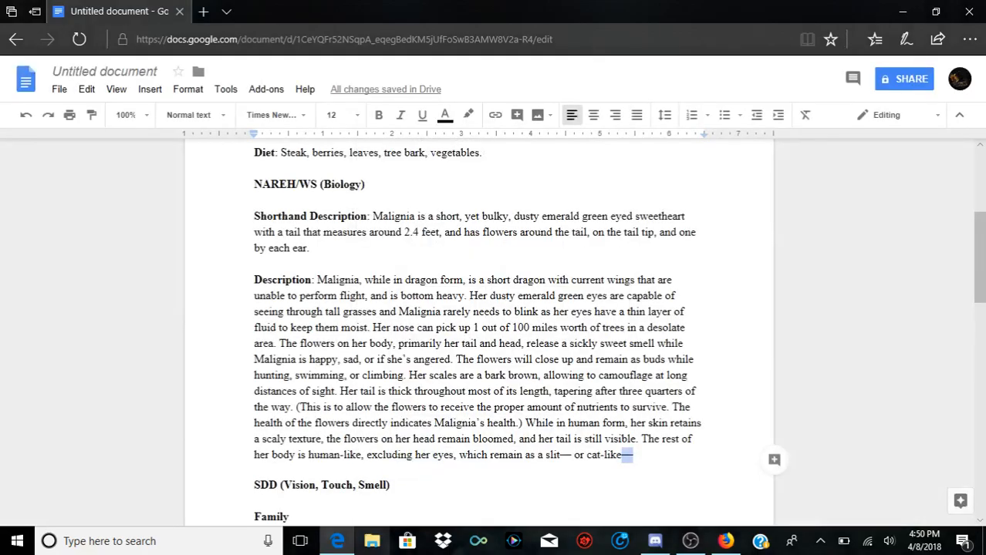
Step: Finish the sentence after the closing dash of "or cat-like" with "and still retain their content of moisture."
{"action": "key", "text": "Left"}
{"action": "key", "text": "Right"}
{"action": "key", "text": "Down"}
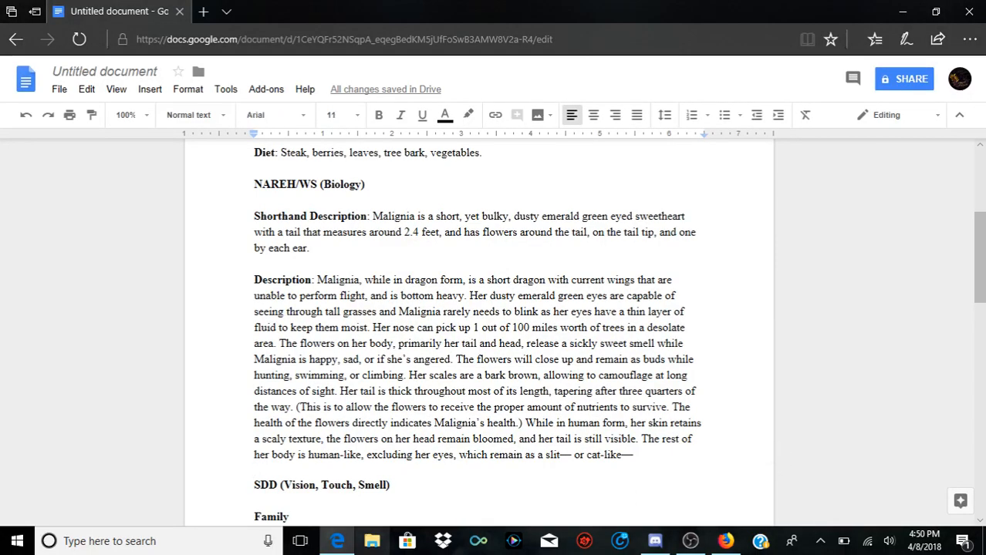
{"action": "key", "text": "shift+Left"}
{"action": "type", "text": "and"}
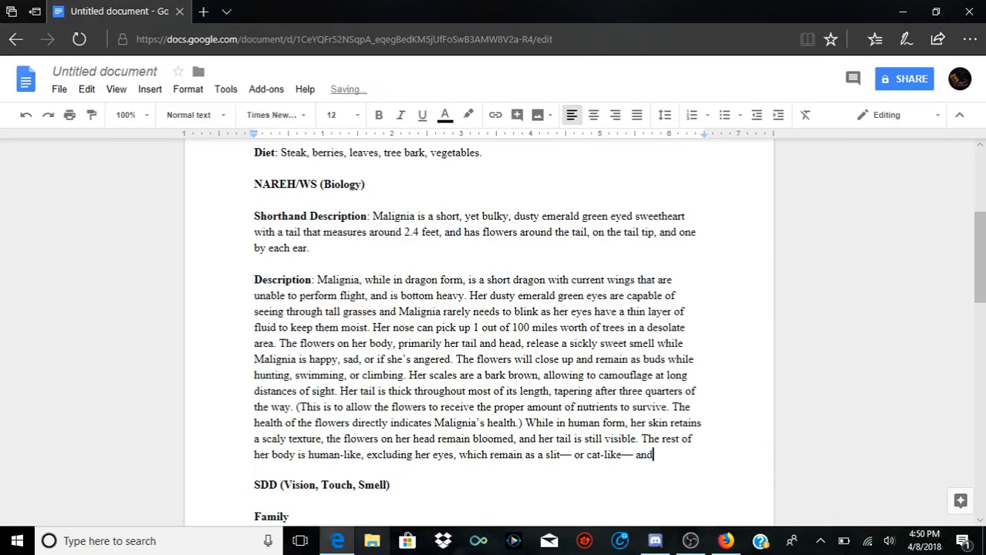
{"action": "type", "text": " still retain their content "}
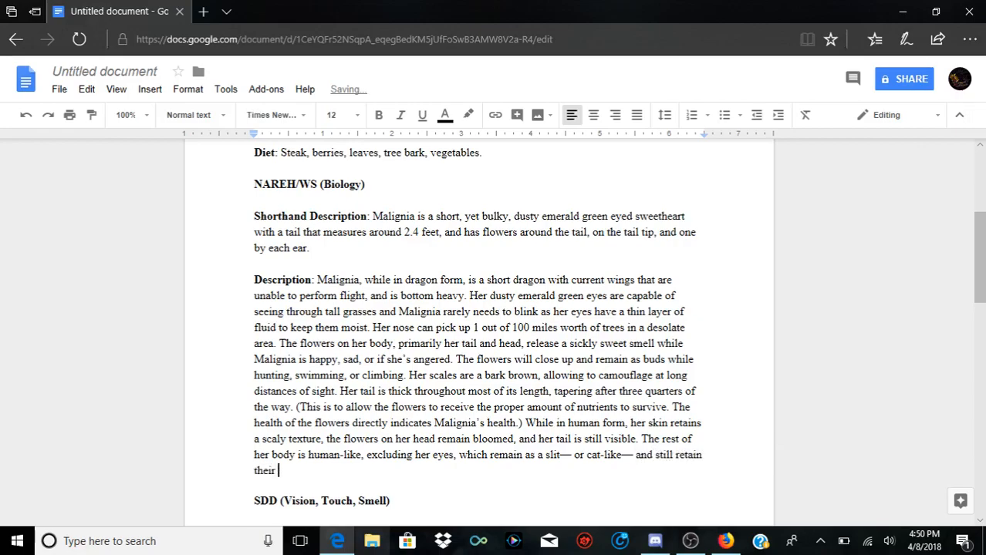
{"action": "type", "text": "of moisture."}
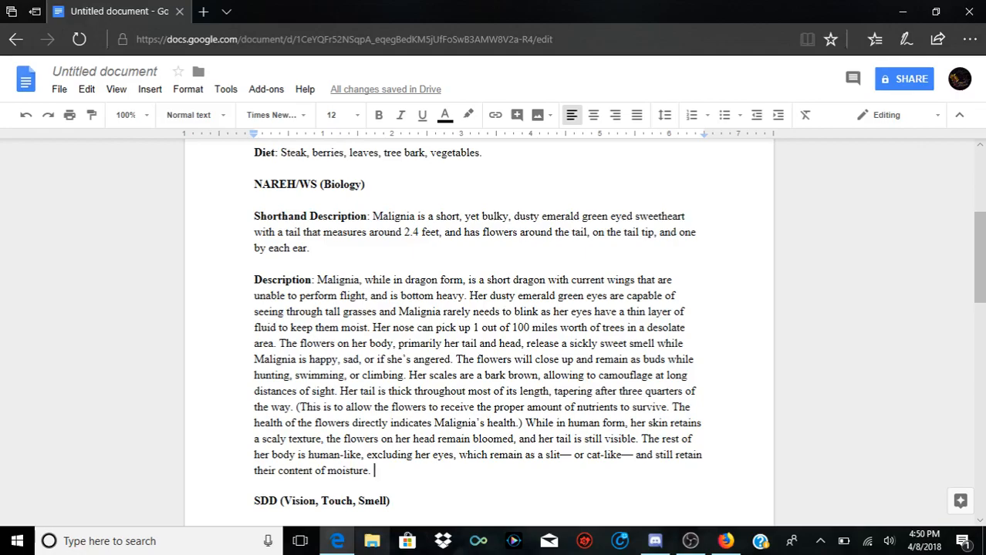
Step: Start a new sentence in the Description with "She loves to wear short blouses and normally a white shirt"
{"action": "type", "text": "She lov"}
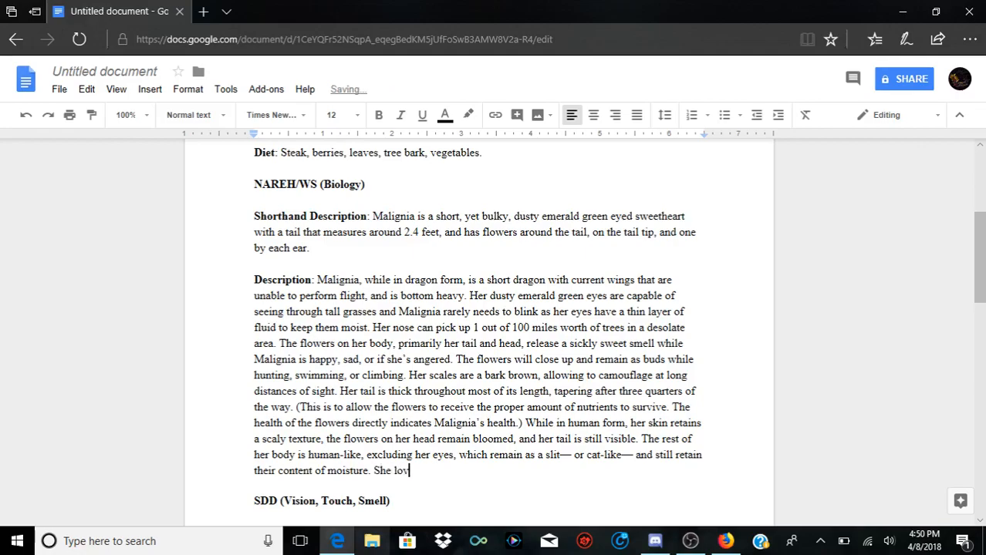
{"action": "type", "text": "es to wear short blo"}
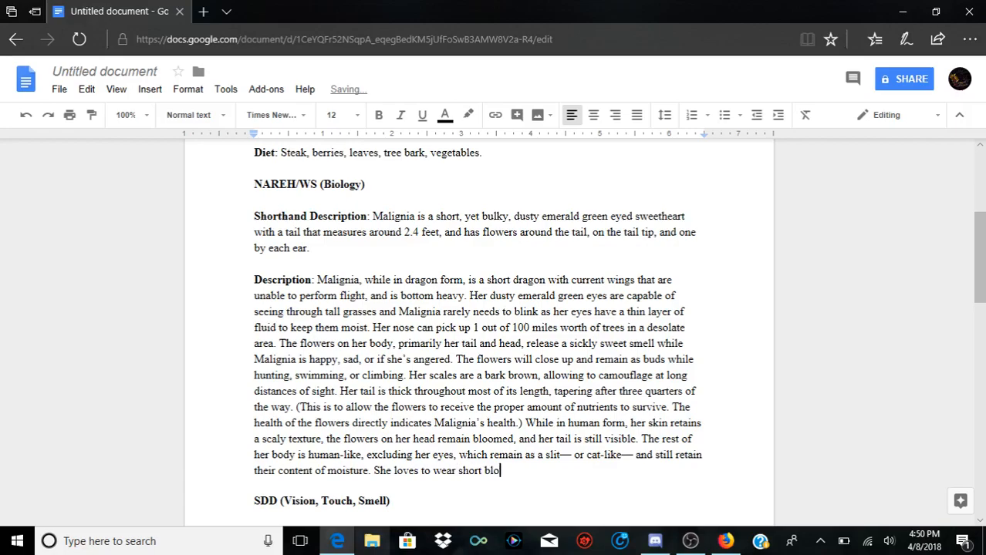
{"action": "type", "text": "uses and normally"}
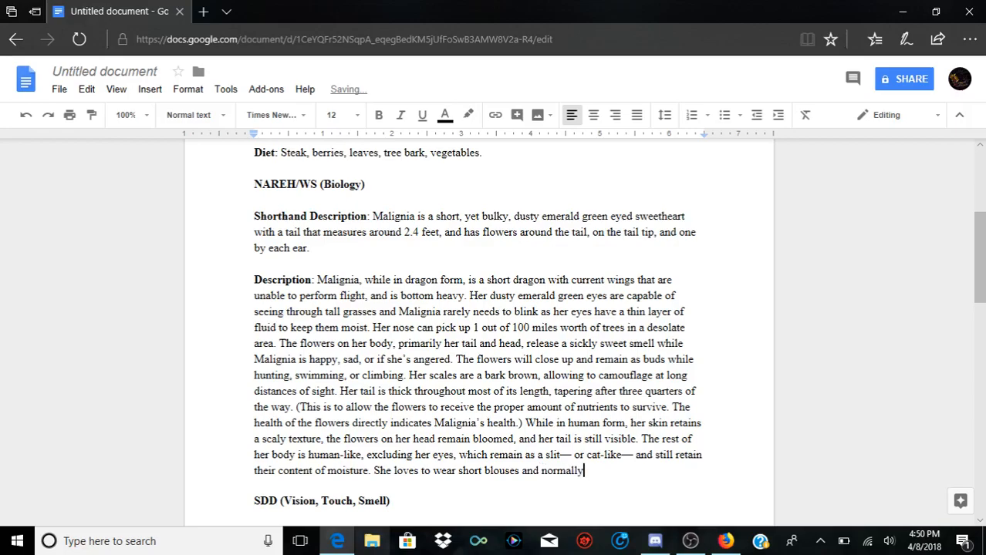
{"action": "type", "text": " a white shirt ("}
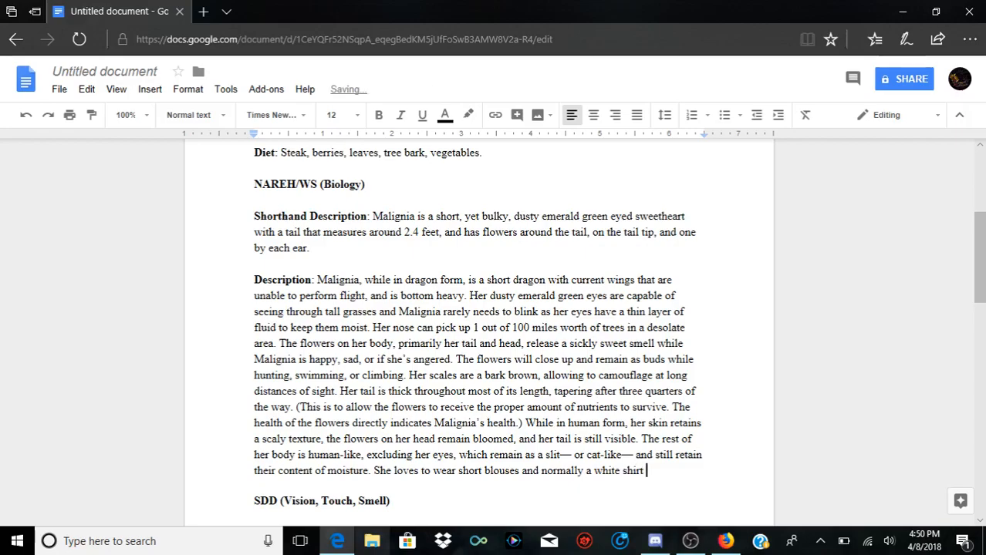
{"action": "type", "text": "regardless of sleeve "}
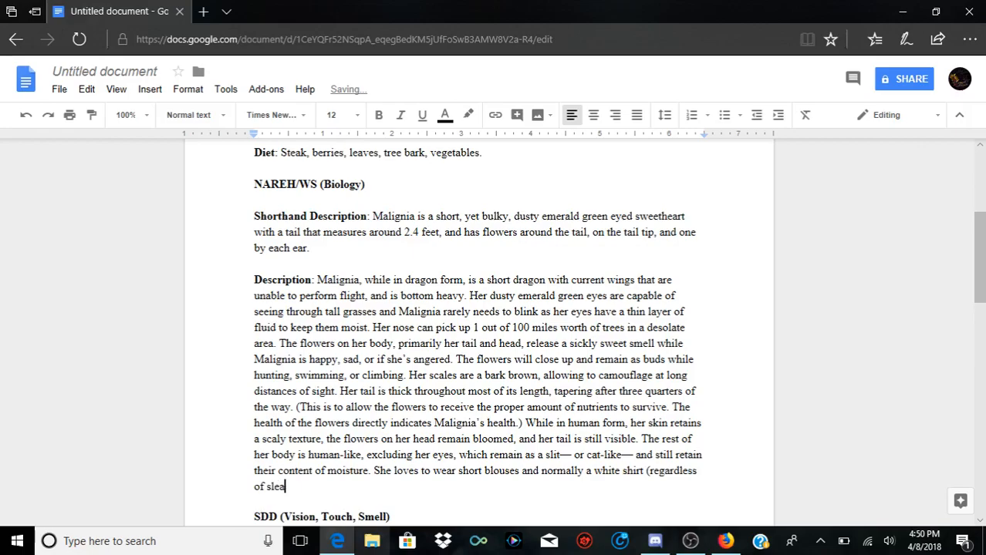
{"action": "type", "text": "length)"}
Step: Continue the clothing sentence after "white shirt" with "(regardless of sleeve length) to show off"
{"action": "type", "text": "to show off"}
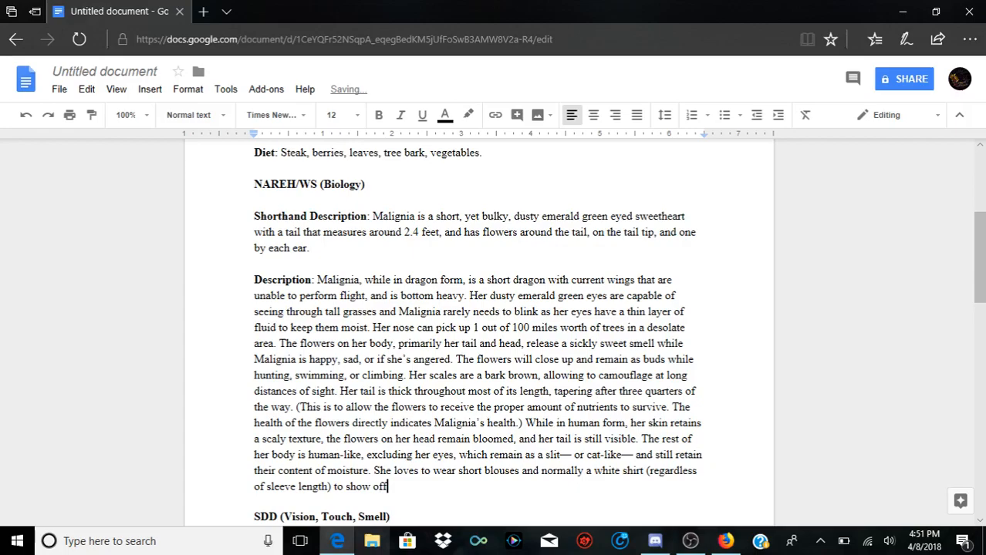
{"action": "type", "text": " her fl"}
{"action": "type", "text": "owers,"}
Step: End the clothing sentence after "to show off" with "her flower's colors."
{"action": "key", "text": "BackSpace"}
{"action": "key", "text": "BackSpace"}
{"action": "type", "text": "'s colors."}
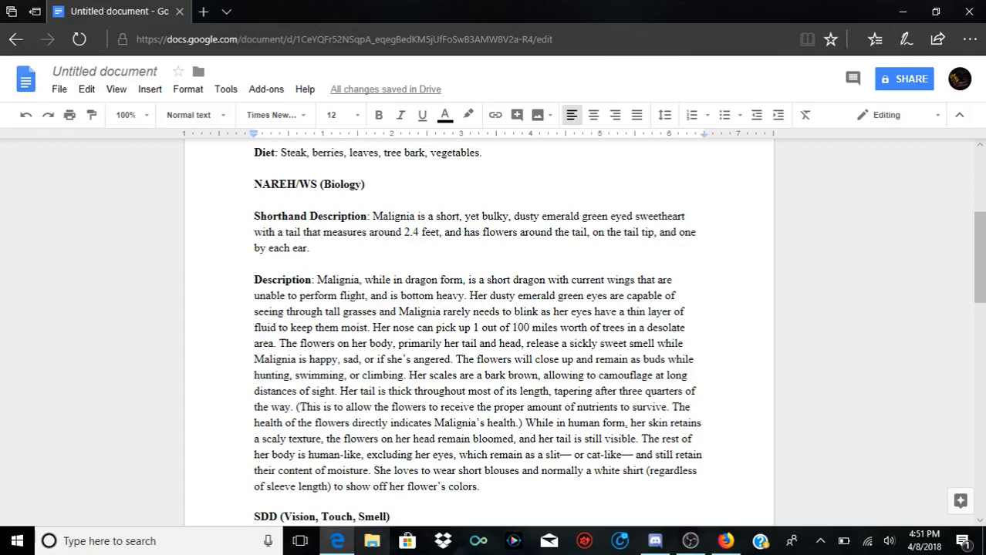
Step: Split the Description before "While in human form" into a new paragraph with an indented first line
{"action": "key", "text": "Return"}
{"action": "key", "text": "Tab"}
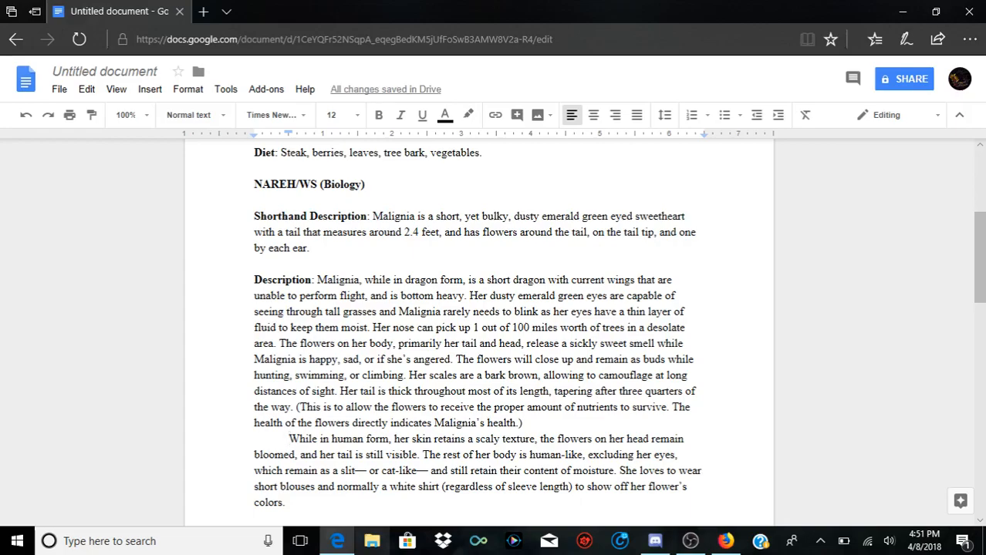
Step: Review how the split Description and the sections below it, SDD and Family, are laid out on the page
{"action": "scroll", "coordinate": [478, 324], "scroll_direction": "down", "scroll_amount": 3}
{"action": "scroll", "coordinate": [478, 324], "scroll_direction": "up", "scroll_amount": 2}
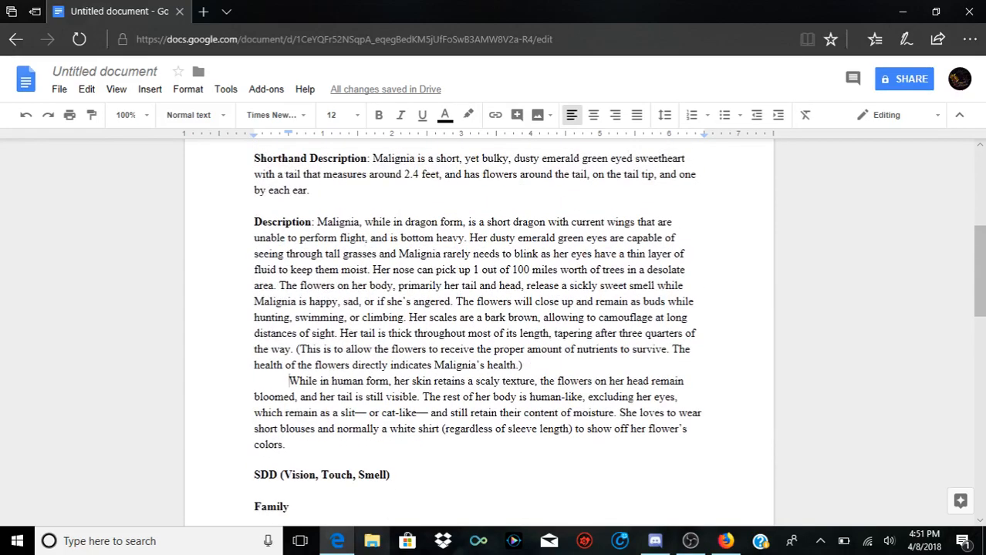
{"action": "scroll", "coordinate": [478, 324], "scroll_direction": "up", "scroll_amount": 5}
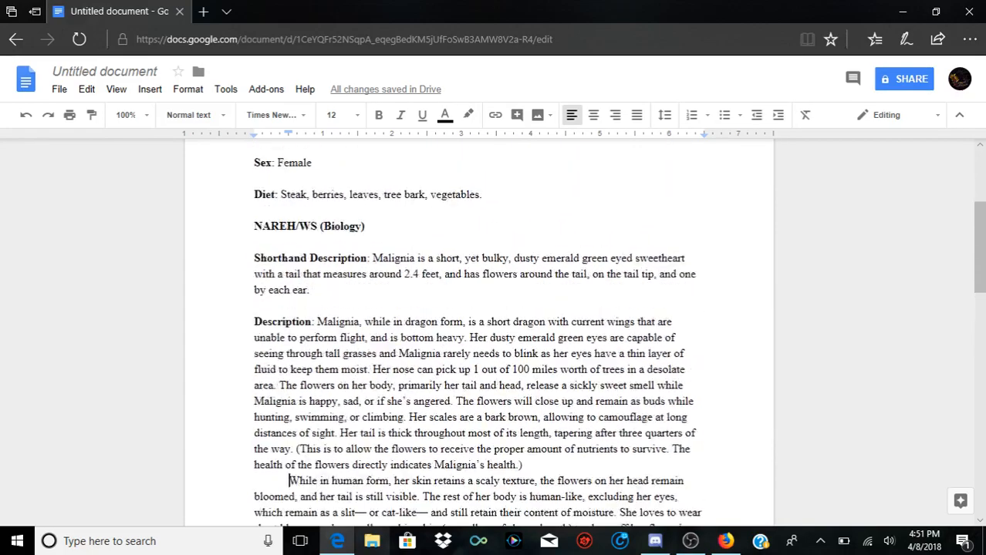
{"action": "scroll", "coordinate": [478, 324], "scroll_direction": "down", "scroll_amount": 4}
{"action": "scroll", "coordinate": [478, 332], "scroll_direction": "down", "scroll_amount": 8}
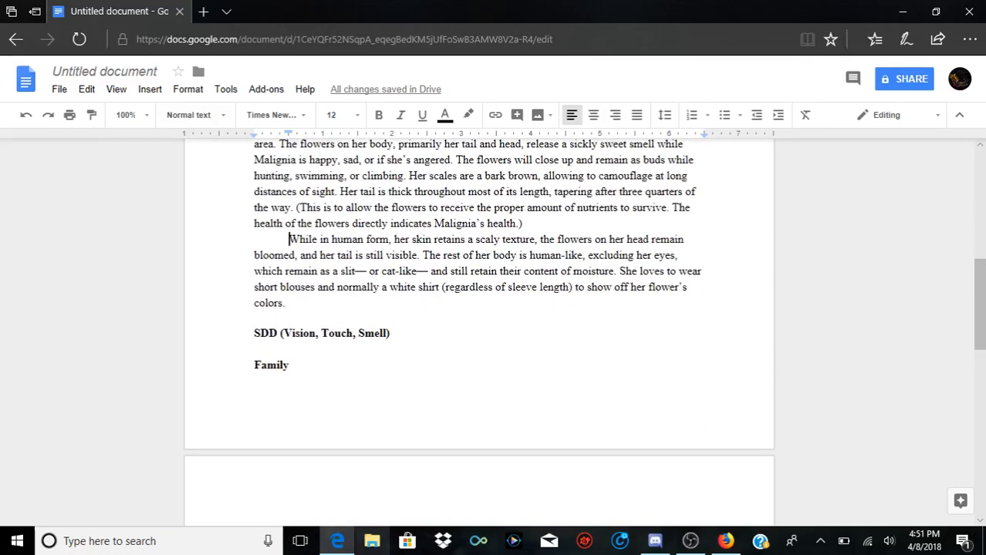
{"action": "scroll", "coordinate": [478, 331], "scroll_direction": "up", "scroll_amount": 4}
{"action": "scroll", "coordinate": [478, 332], "scroll_direction": "up", "scroll_amount": 12}
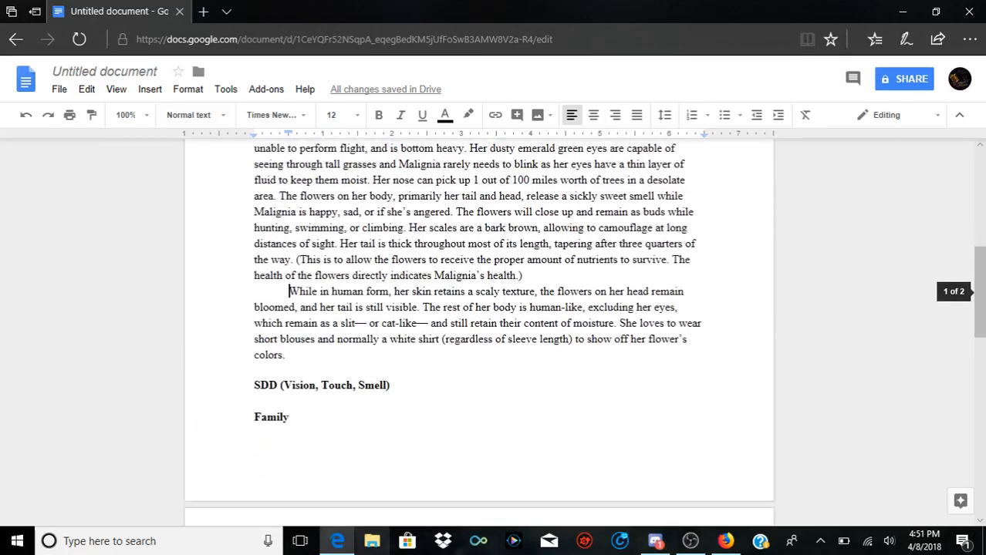
{"action": "scroll", "coordinate": [479, 332], "scroll_direction": "down", "scroll_amount": 4}
{"action": "scroll", "coordinate": [479, 332], "scroll_direction": "up", "scroll_amount": 4}
{"action": "scroll", "coordinate": [478, 331], "scroll_direction": "down", "scroll_amount": 2}
{"action": "scroll", "coordinate": [478, 331], "scroll_direction": "down", "scroll_amount": 5}
{"action": "scroll", "coordinate": [478, 332], "scroll_direction": "up", "scroll_amount": 7}
{"action": "scroll", "coordinate": [478, 332], "scroll_direction": "down", "scroll_amount": 7}
{"action": "scroll", "coordinate": [478, 331], "scroll_direction": "up", "scroll_amount": 4}
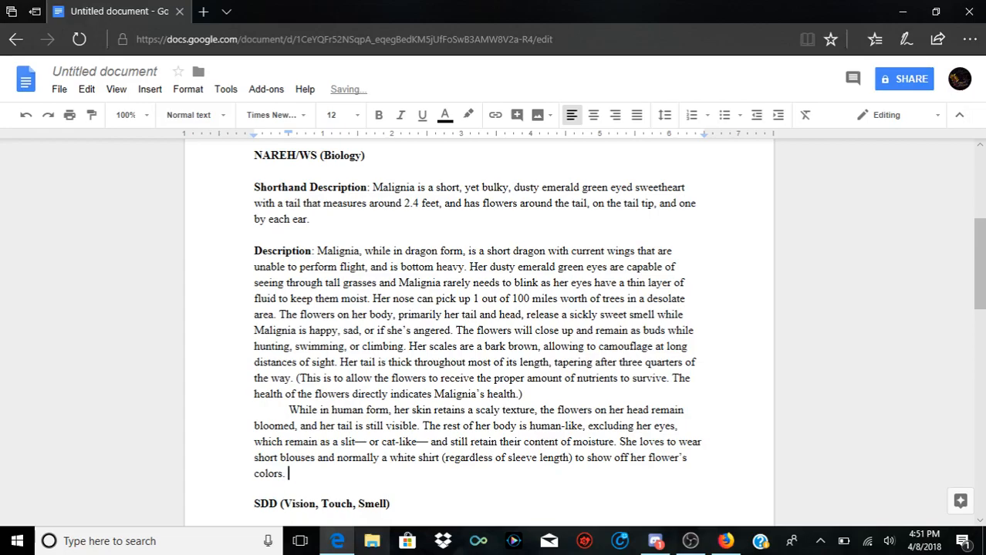
Step: Add the sentence "The flowers will still release their scent as normal." at the end of the human-form paragraph
{"action": "type", "text": "The flowers will still release their scent as "}
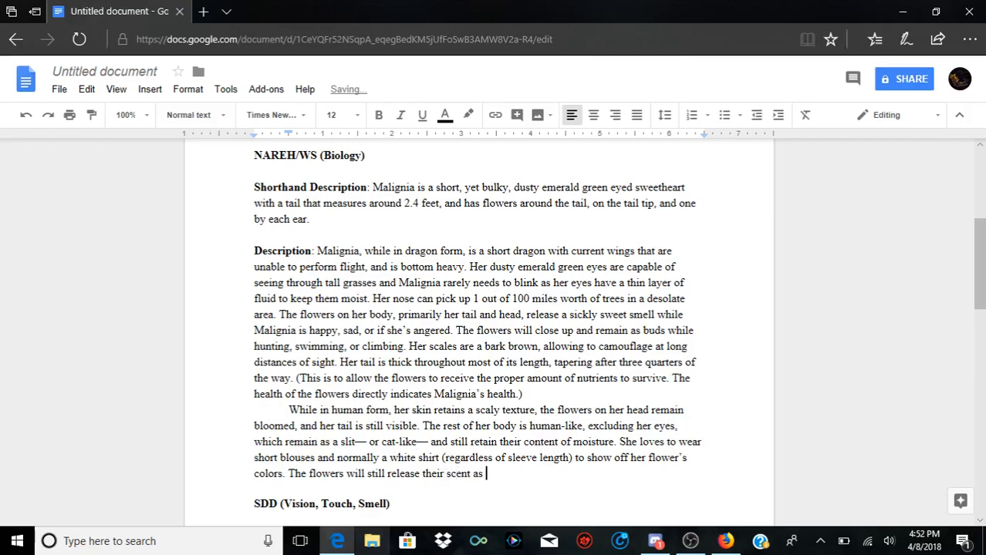
{"action": "type", "text": "normal."}
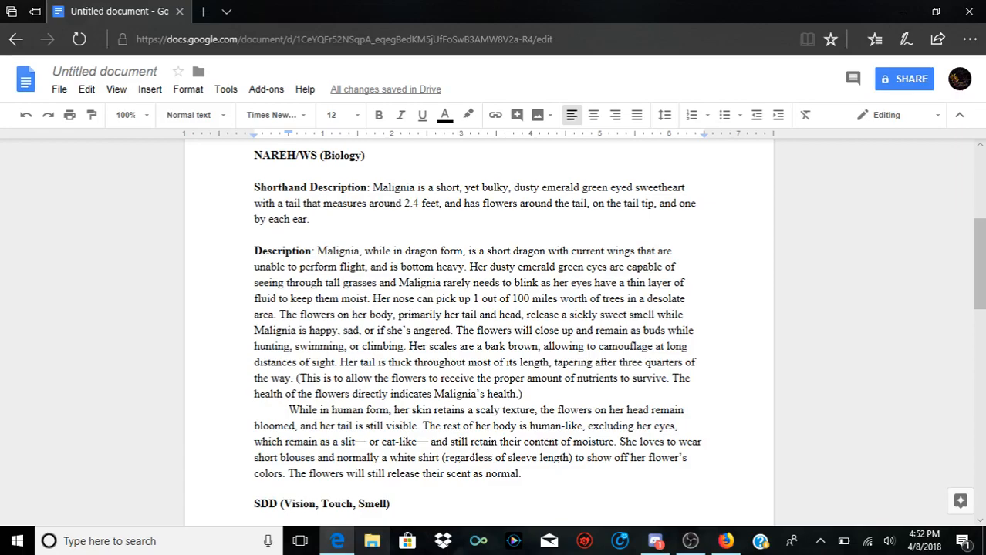
Step: Review the two-paragraph Description and compare it with the Shorthand Description, especially the tail length it states
{"action": "left_click_drag", "start_coordinate": [521, 473], "coordinate": [316, 250]}
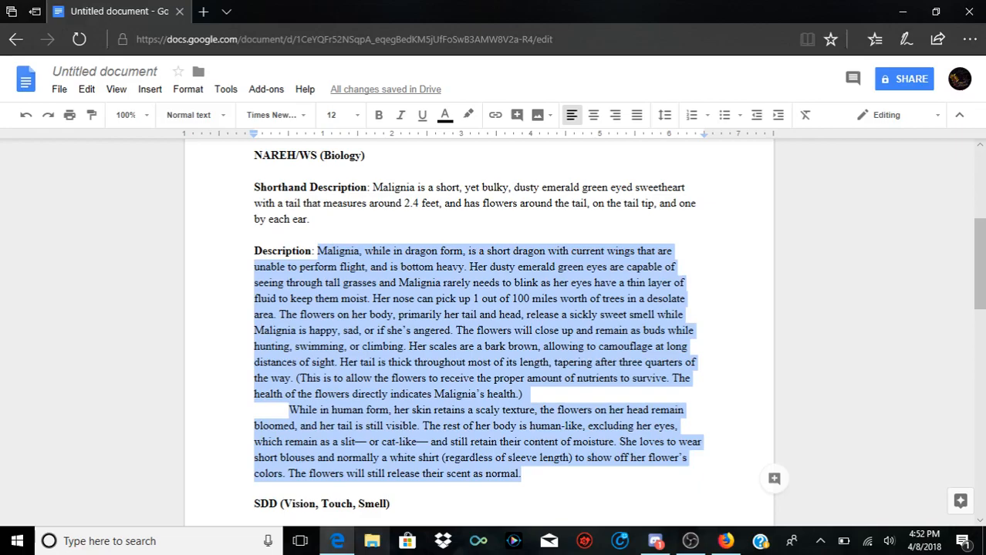
{"action": "scroll", "coordinate": [479, 332], "scroll_direction": "up", "scroll_amount": 3}
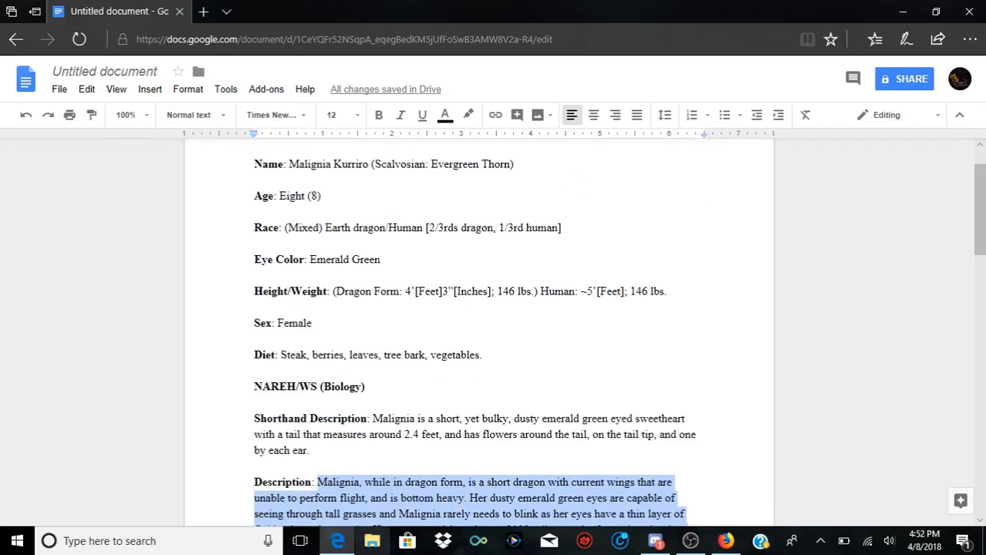
{"action": "scroll", "coordinate": [475, 331], "scroll_direction": "down", "scroll_amount": 2}
{"action": "scroll", "coordinate": [475, 332], "scroll_direction": "up", "scroll_amount": 1}
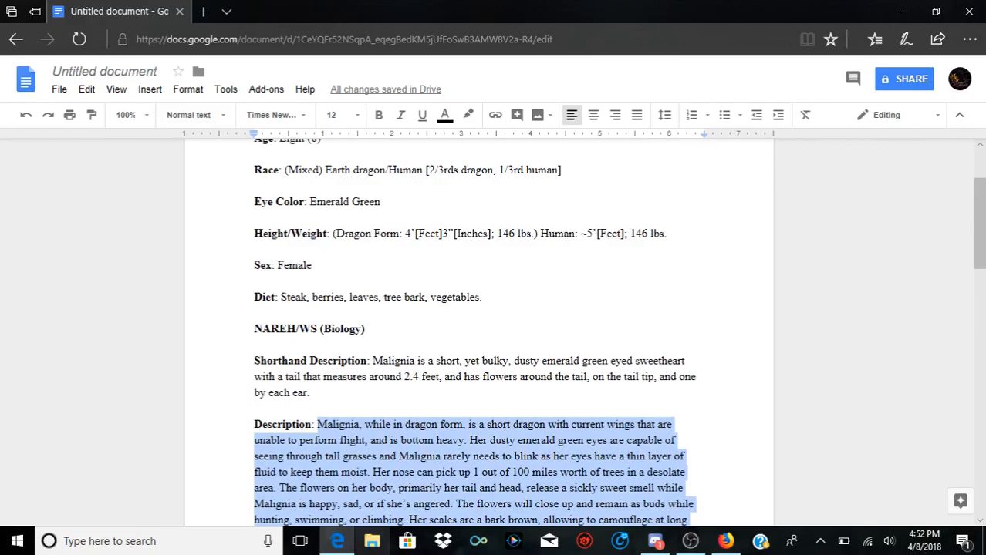
{"action": "scroll", "coordinate": [475, 331], "scroll_direction": "down", "scroll_amount": 3}
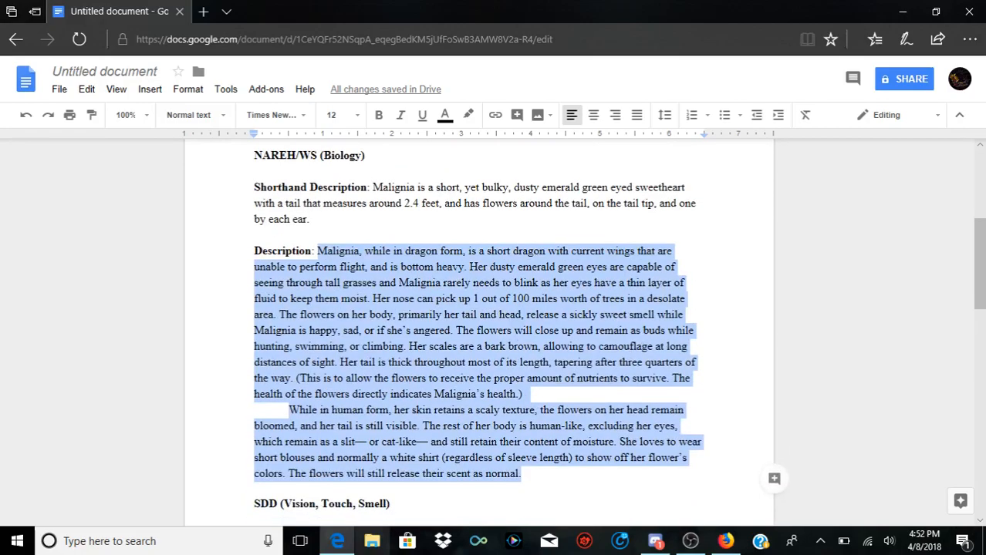
{"action": "left_click", "coordinate": [465, 315]}
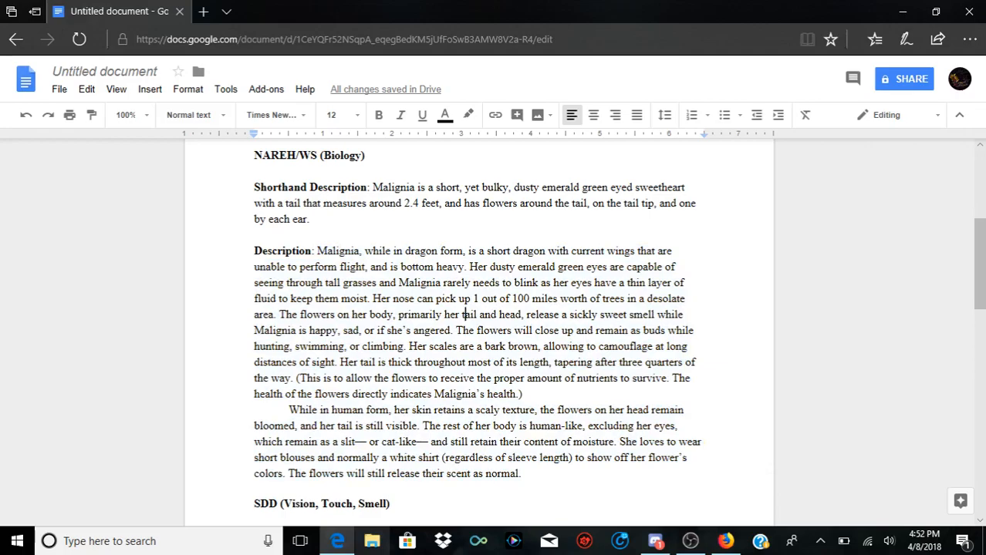
{"action": "left_click_drag", "start_coordinate": [372, 187], "coordinate": [450, 204]}
{"action": "left_click", "coordinate": [435, 203]}
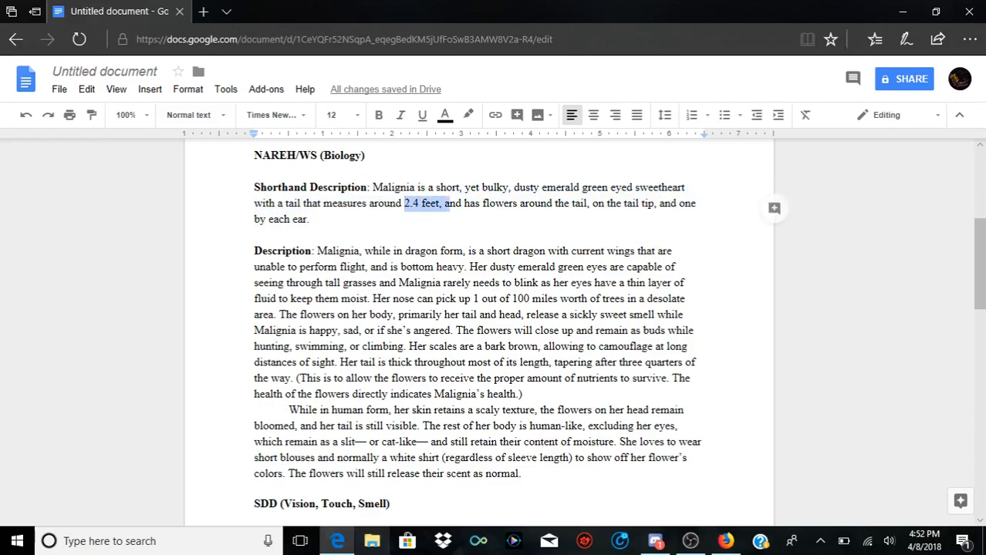
{"action": "left_click", "coordinate": [413, 204]}
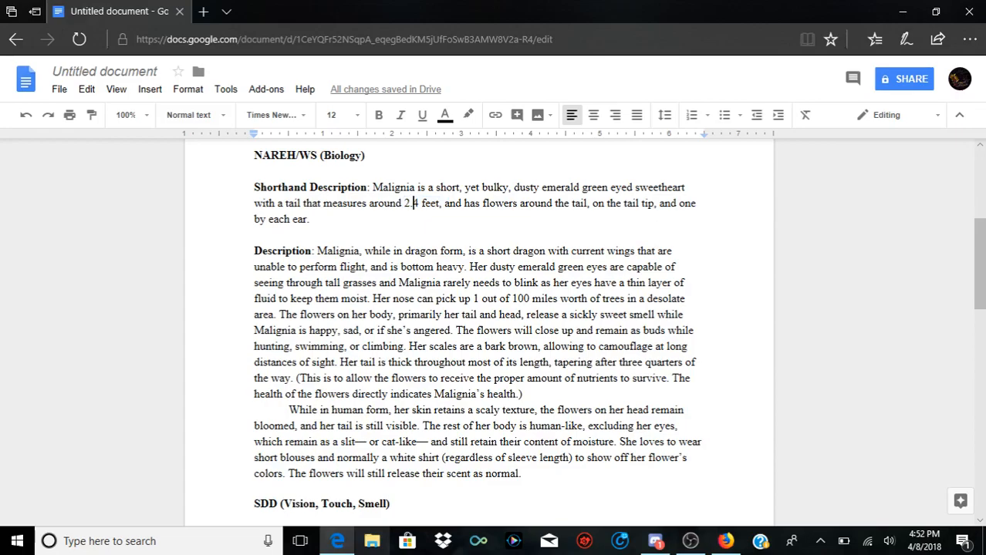
Step: Look over the whole profile sheet, from the basic details at its beginning to the Extra Info section
{"action": "scroll", "coordinate": [478, 331], "scroll_direction": "up", "scroll_amount": 1}
{"action": "scroll", "coordinate": [478, 332], "scroll_direction": "down", "scroll_amount": 5}
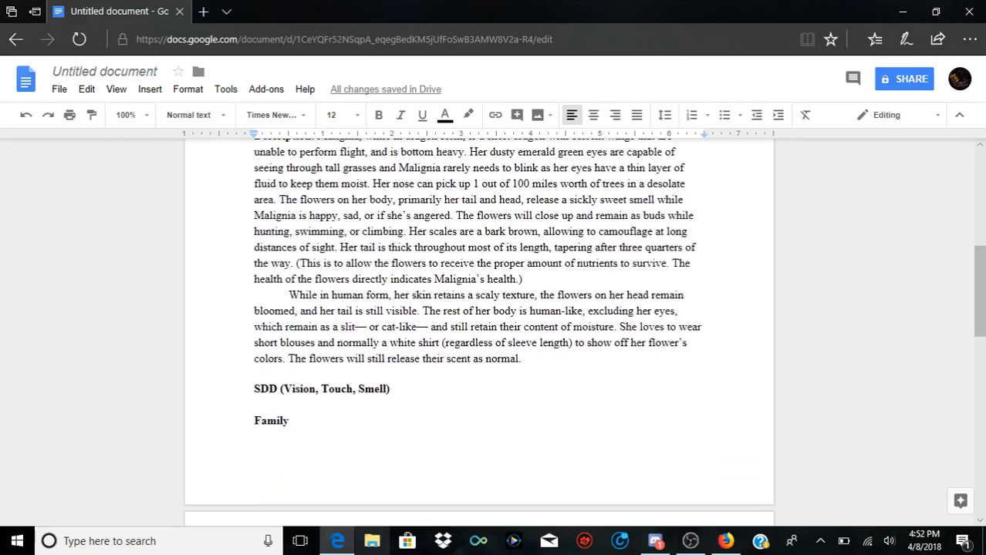
{"action": "scroll", "coordinate": [478, 332], "scroll_direction": "down", "scroll_amount": 3}
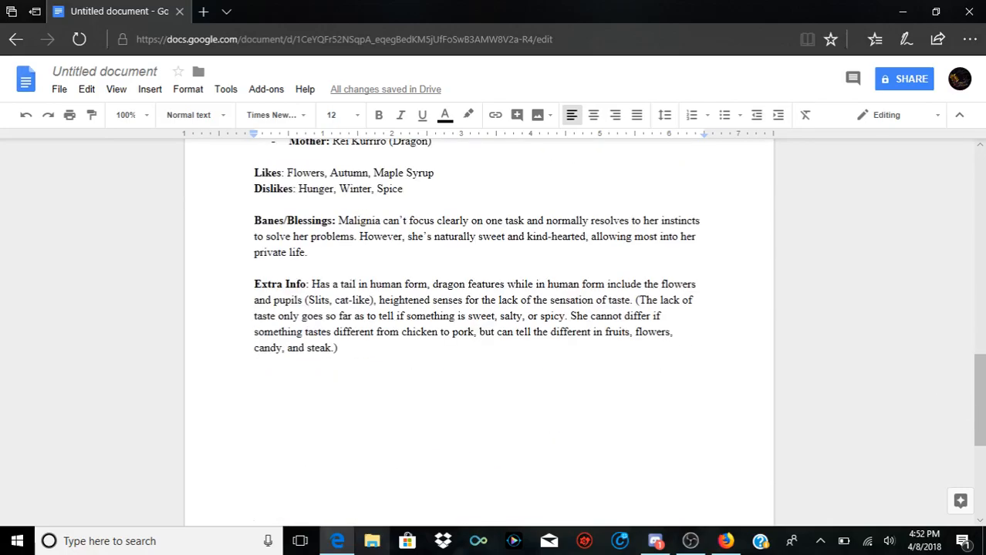
{"action": "scroll", "coordinate": [479, 332], "scroll_direction": "up", "scroll_amount": 15}
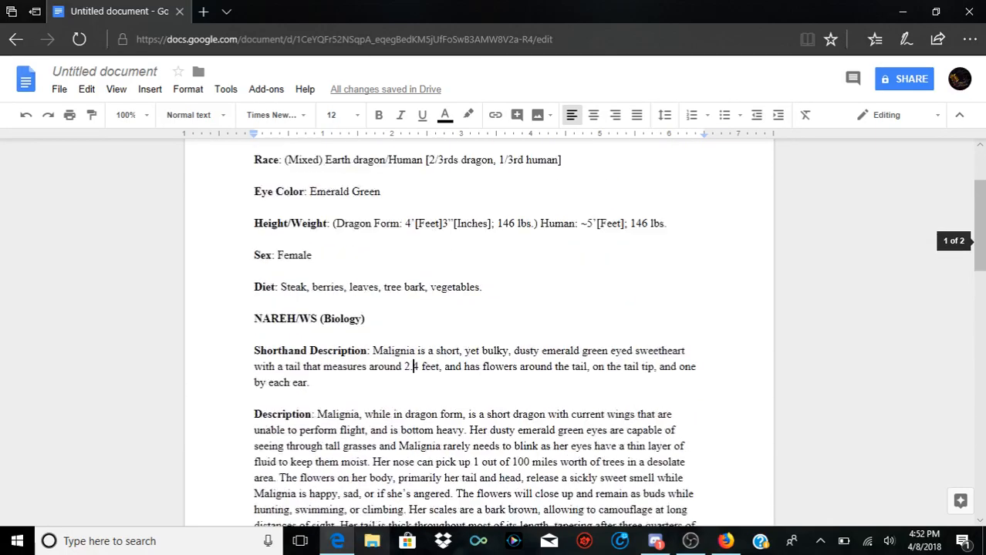
{"action": "scroll", "coordinate": [478, 332], "scroll_direction": "down", "scroll_amount": 3}
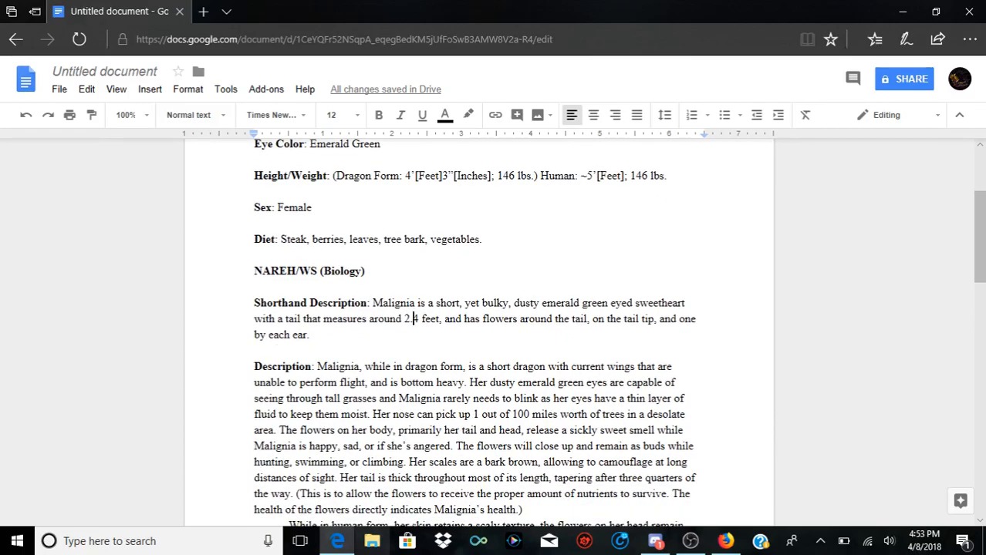
{"action": "scroll", "coordinate": [478, 331], "scroll_direction": "down", "scroll_amount": 1}
{"action": "scroll", "coordinate": [479, 332], "scroll_direction": "up", "scroll_amount": 2}
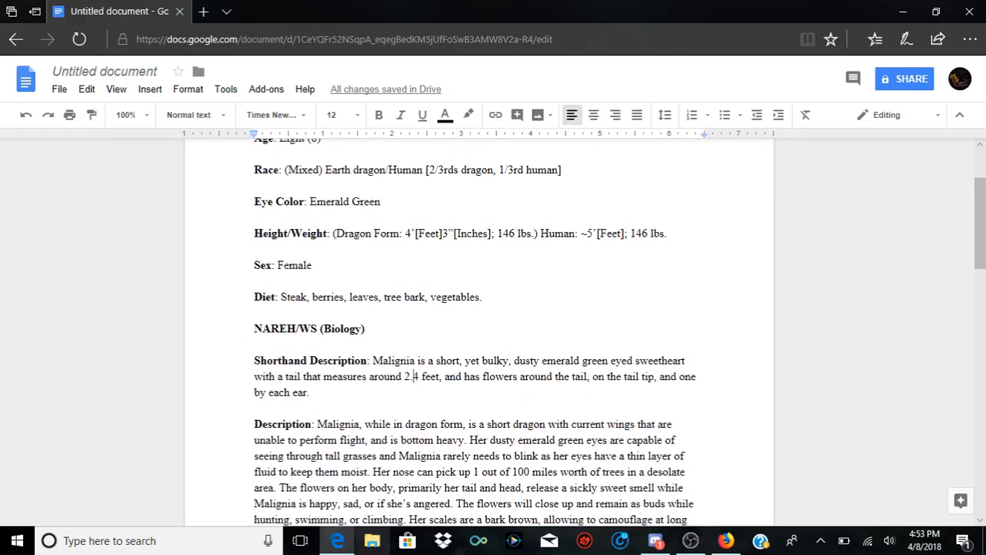
{"action": "left_click", "coordinate": [255, 281]}
{"action": "scroll", "coordinate": [479, 332], "scroll_direction": "up", "scroll_amount": 2}
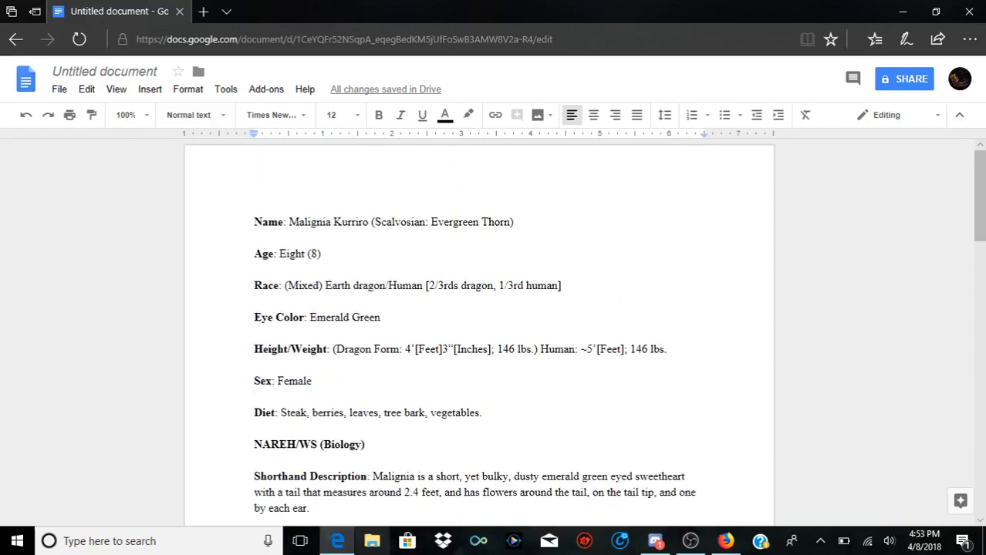
Step: Examine the Name, Age and Race entries one by one, including the "Earth dragon" part of the race
{"action": "left_click_drag", "start_coordinate": [289, 222], "coordinate": [518, 222]}
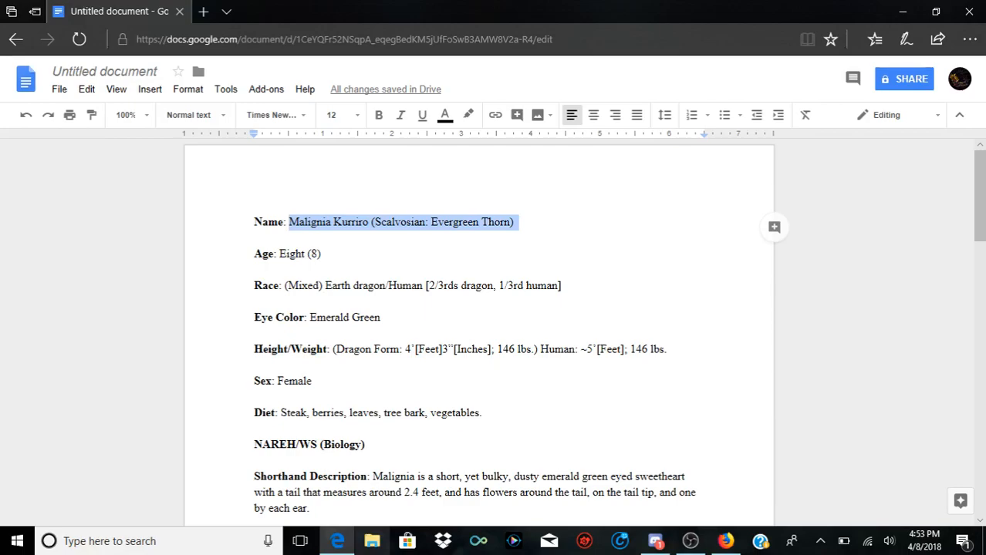
{"action": "left_click_drag", "start_coordinate": [277, 253], "coordinate": [322, 255]}
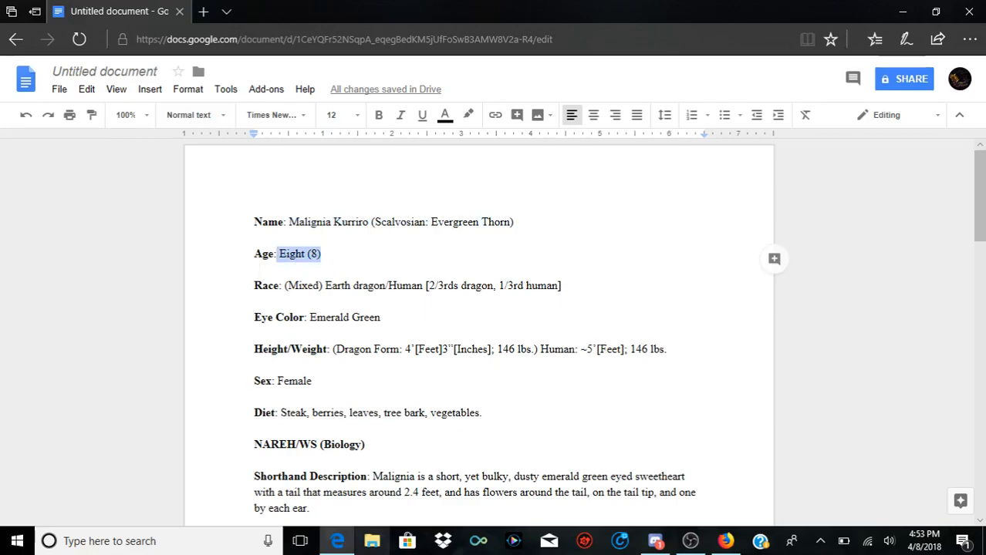
{"action": "left_click", "coordinate": [322, 255]}
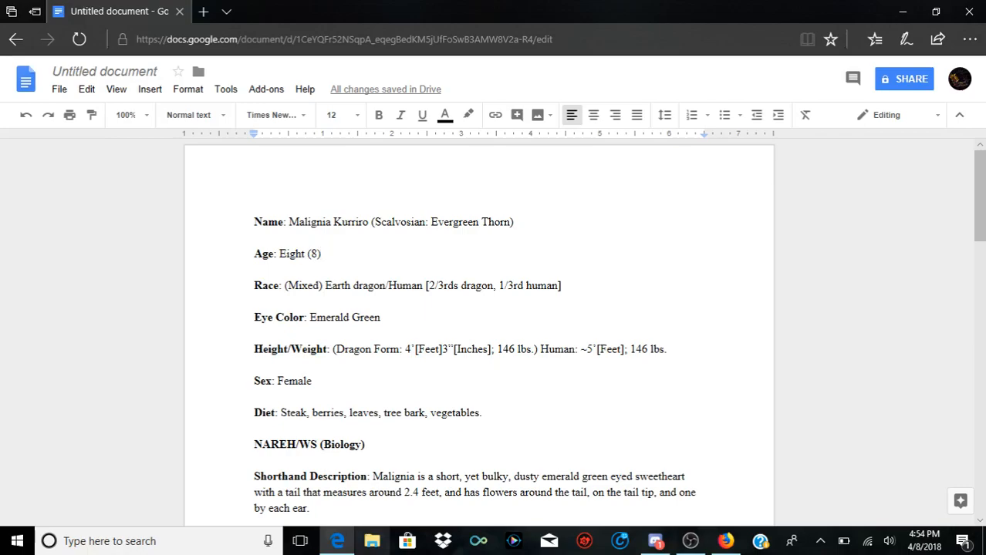
{"action": "left_click_drag", "start_coordinate": [284, 286], "coordinate": [565, 286]}
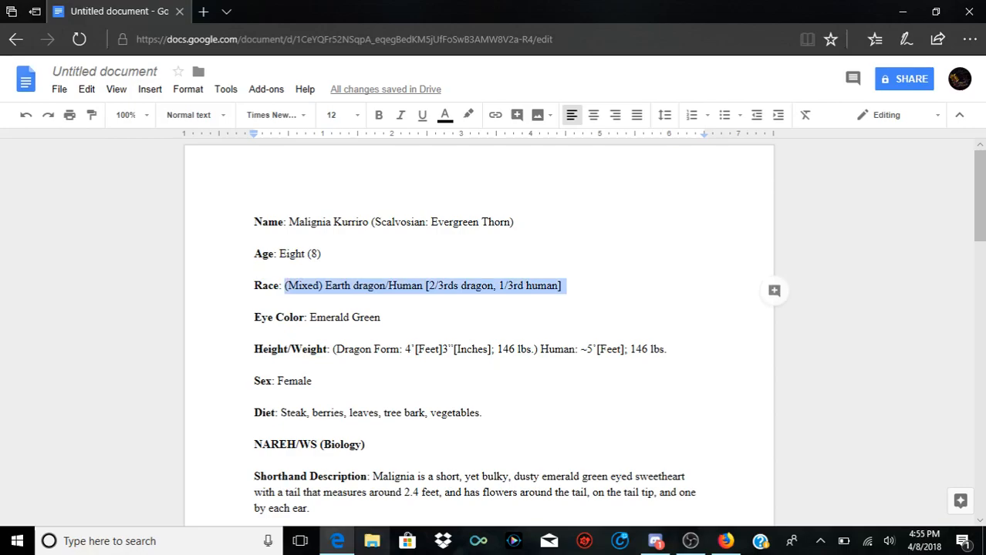
{"action": "left_click_drag", "start_coordinate": [325, 286], "coordinate": [386, 286]}
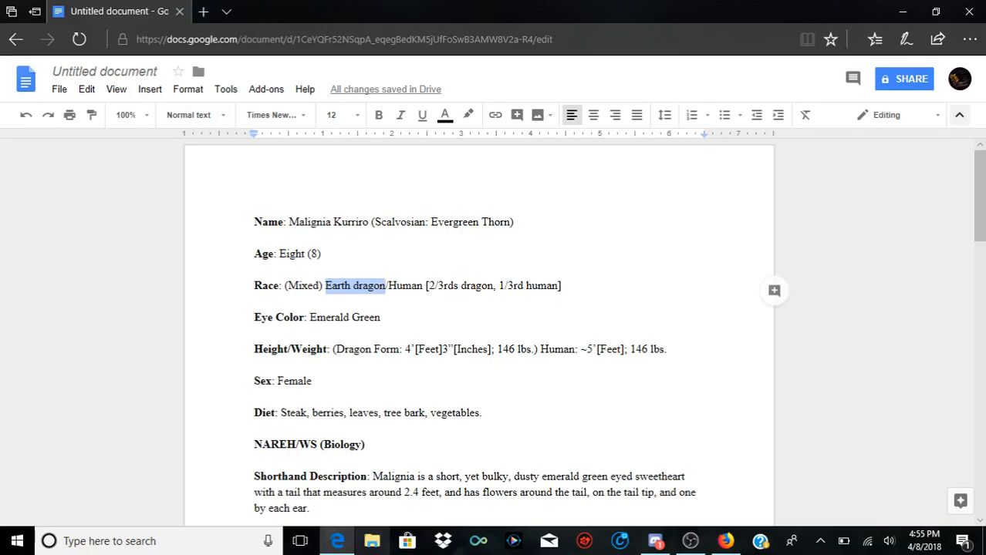
Step: Collapse the document header for more page space and proofread the sheet from the Race entry through Extra Info
{"action": "left_click", "coordinate": [959, 115]}
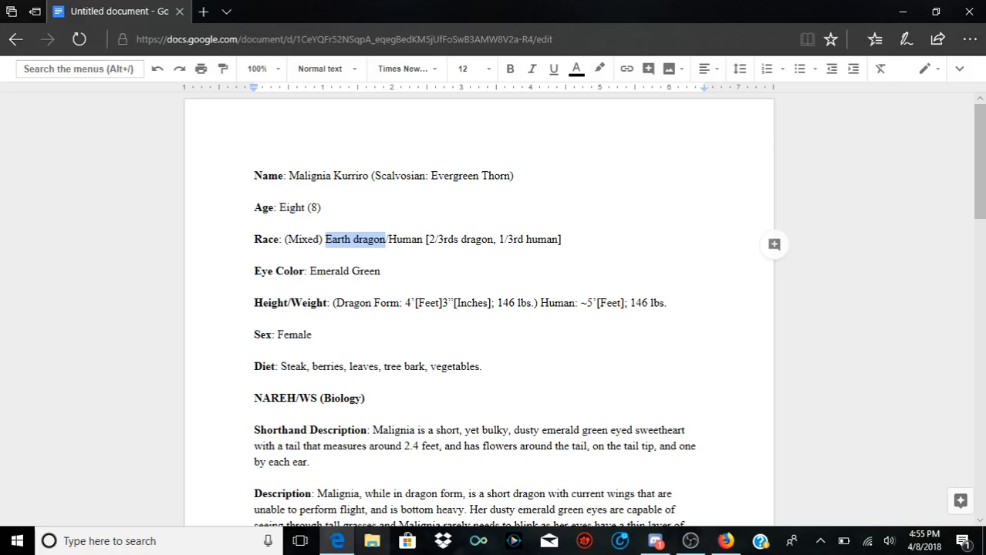
{"action": "left_click", "coordinate": [386, 240]}
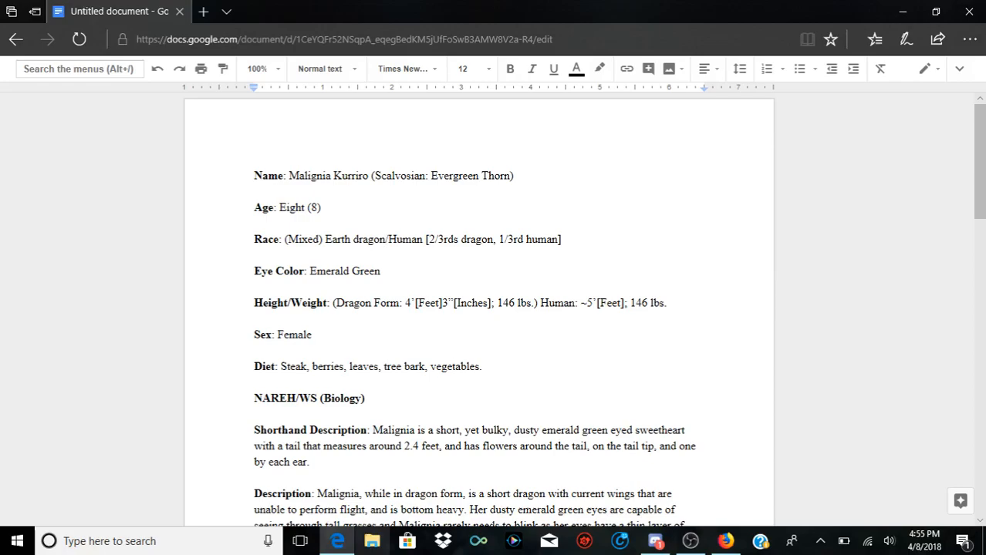
{"action": "scroll", "coordinate": [478, 308], "scroll_direction": "down", "scroll_amount": 3}
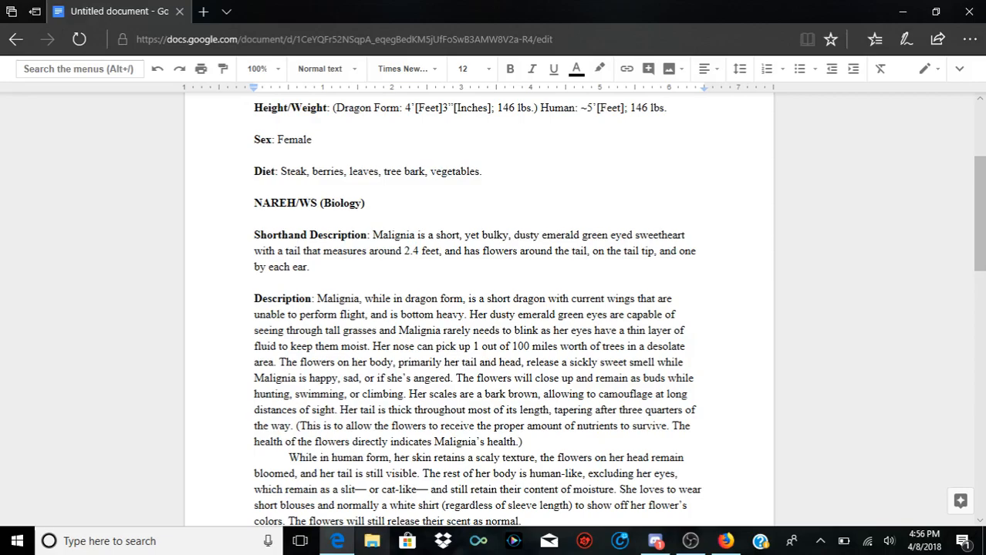
{"action": "scroll", "coordinate": [478, 308], "scroll_direction": "down", "scroll_amount": 2}
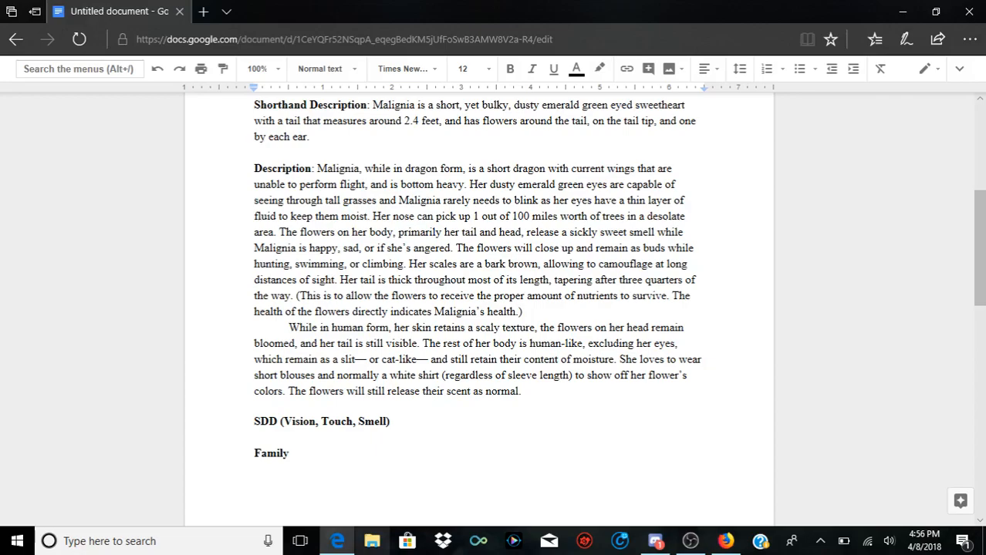
{"action": "scroll", "coordinate": [479, 308], "scroll_direction": "down", "scroll_amount": 3}
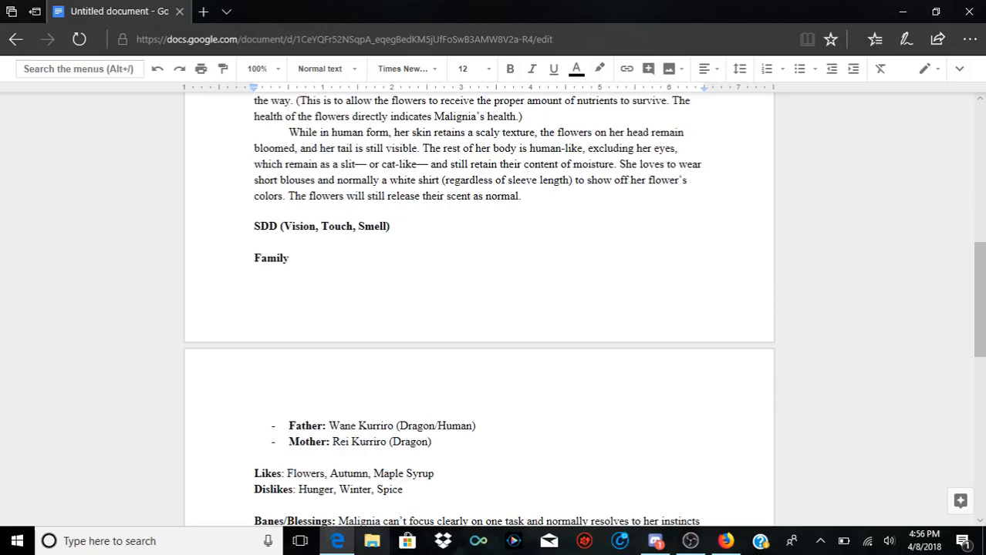
{"action": "scroll", "coordinate": [478, 308], "scroll_direction": "down", "scroll_amount": 3}
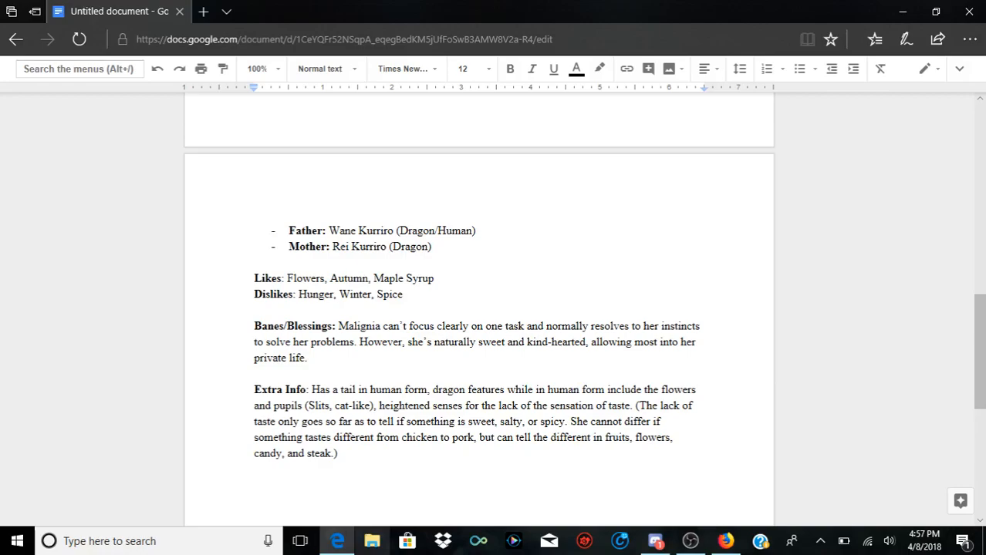
{"action": "scroll", "coordinate": [478, 309], "scroll_direction": "down", "scroll_amount": 3}
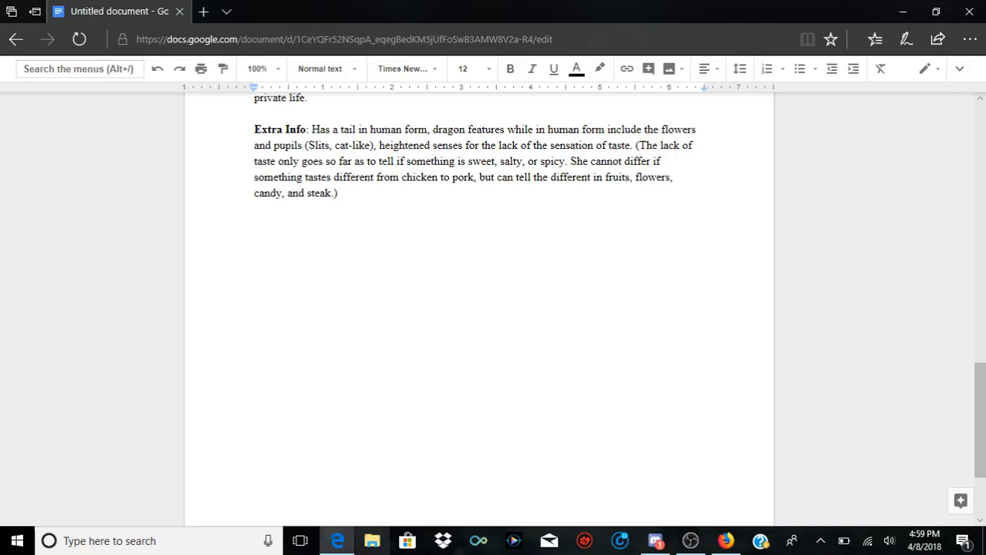
{"action": "scroll", "coordinate": [478, 308], "scroll_direction": "up", "scroll_amount": 15}
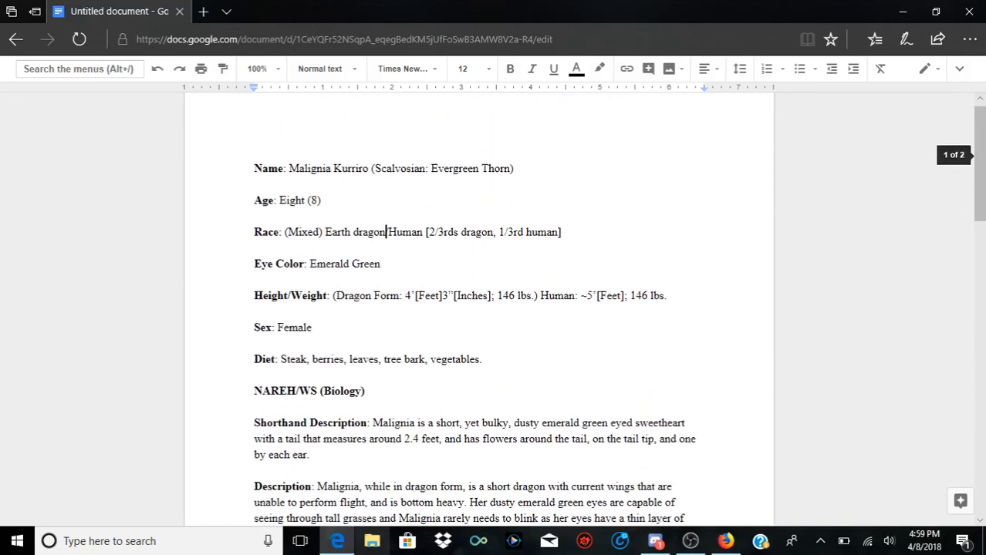